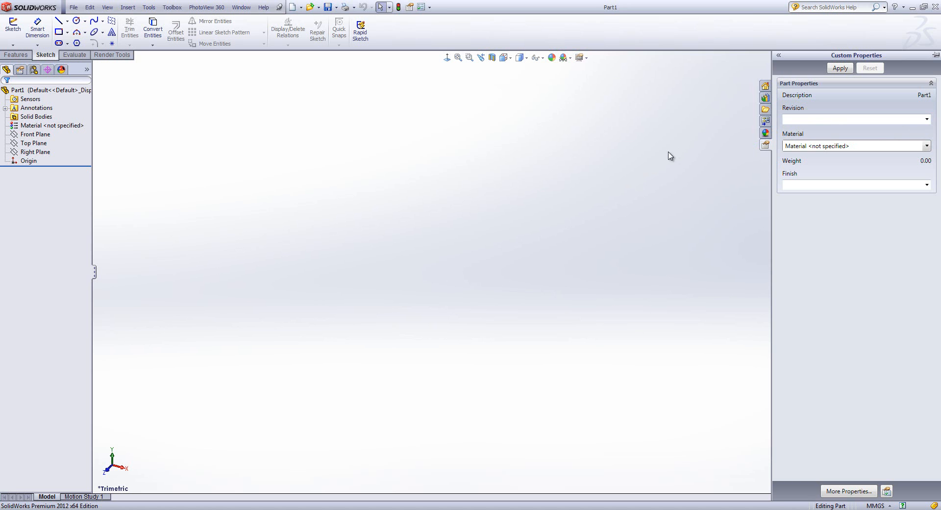
Step: Apply the Warm Kitchen scene as the part's background
left_click(524, 134)
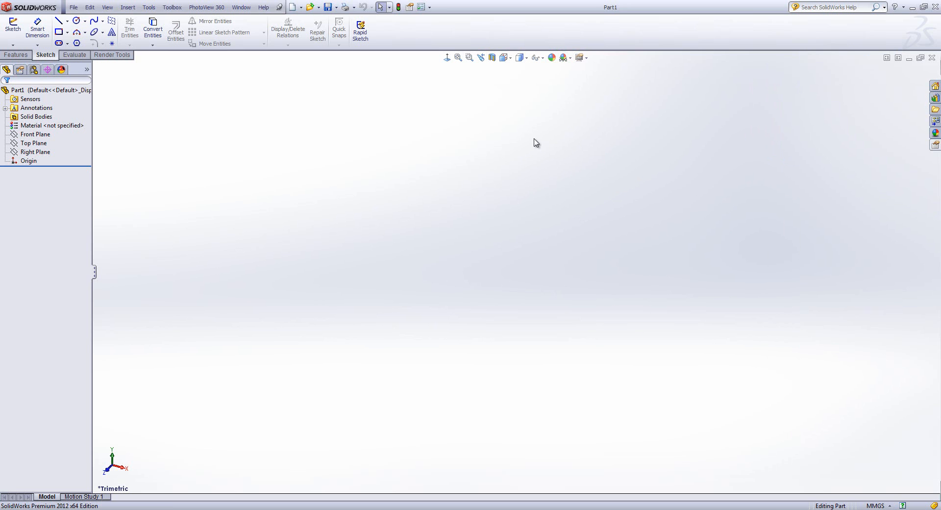
left_click(569, 58)
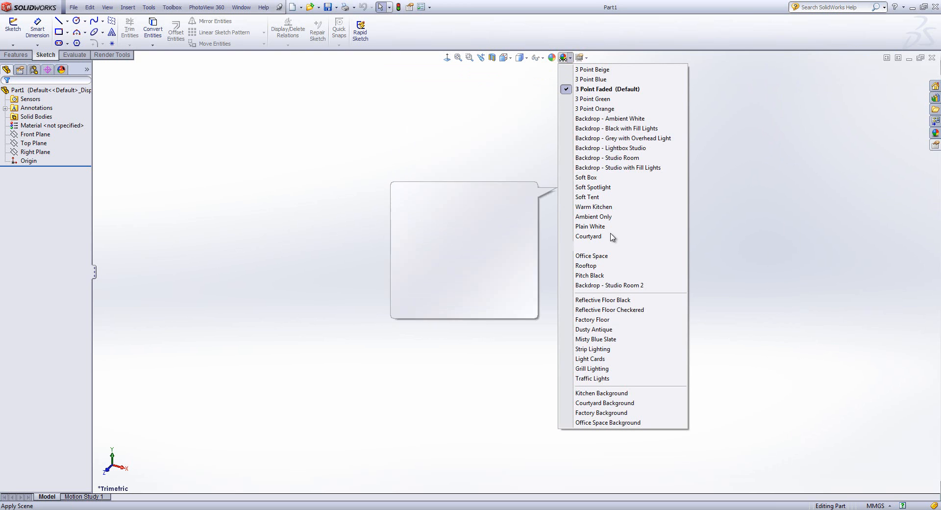
left_click(605, 207)
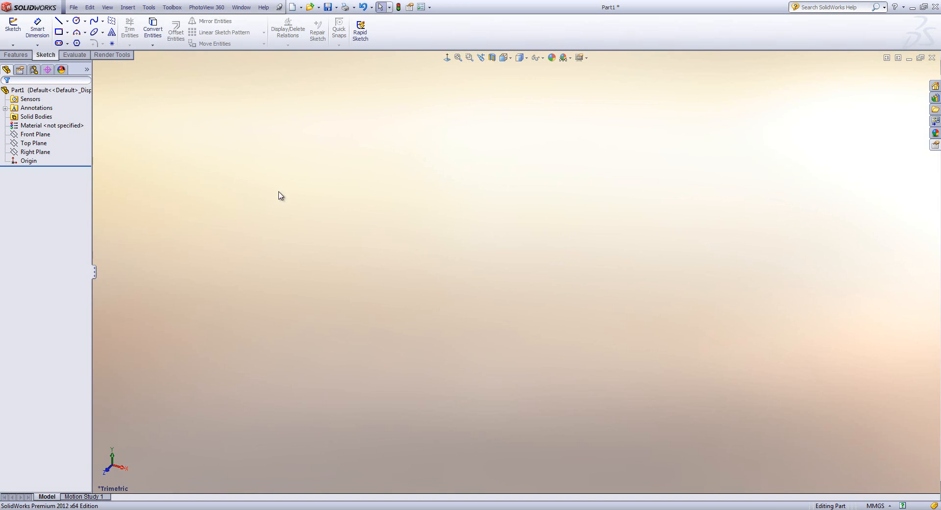
Step: Show the Front, Top and Right planes in the graphics area
left_click(35, 134)
left_click(34, 142, "ctrl")
left_click(39, 151, "ctrl")
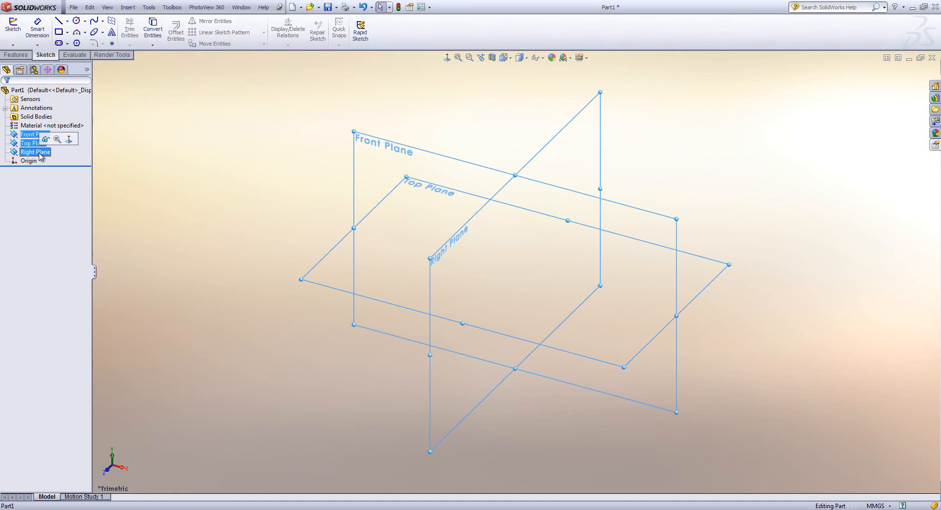
left_click(51, 144)
left_click(320, 143)
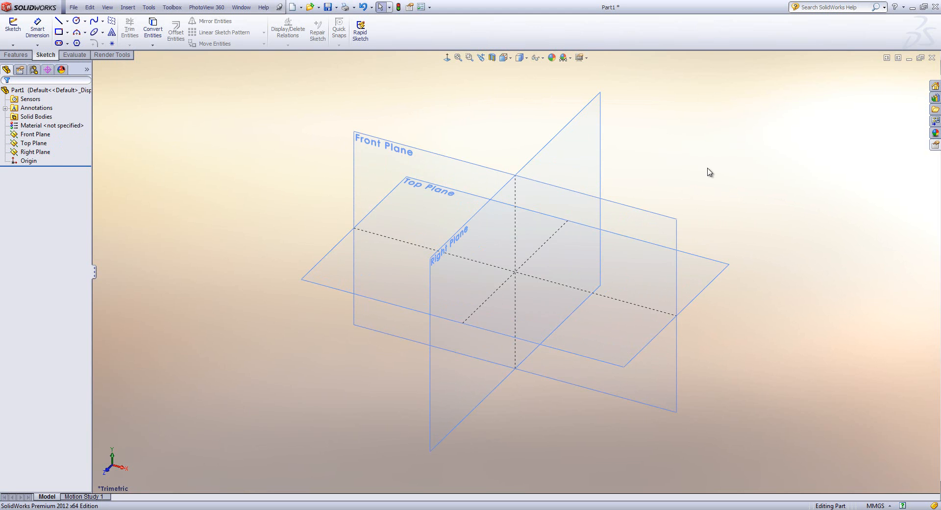
Step: Enable shaded cosmetic threads in the document's detailing display filter
left_click(421, 6)
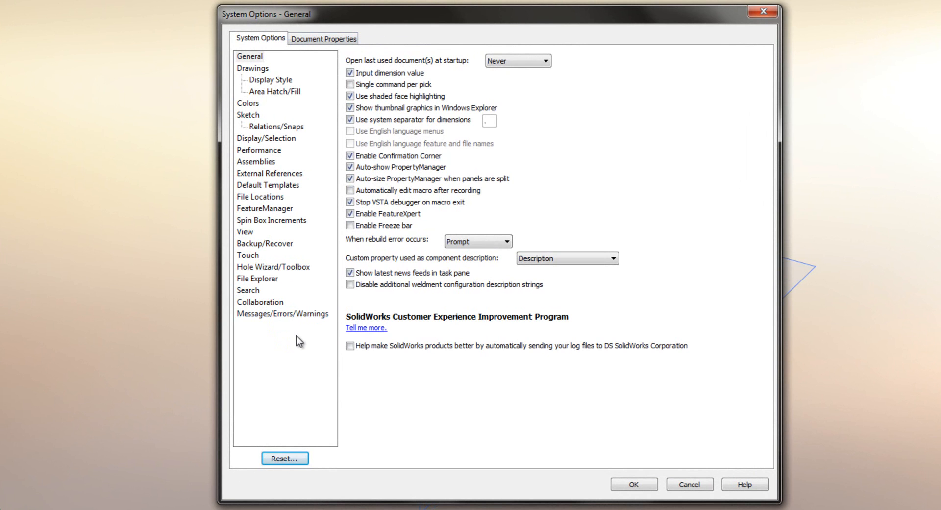
left_click(334, 39)
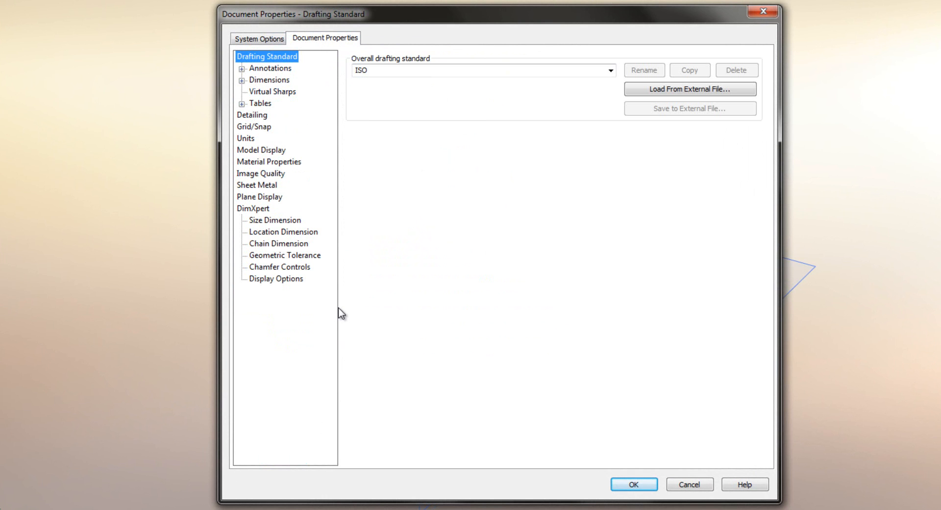
left_click(260, 116)
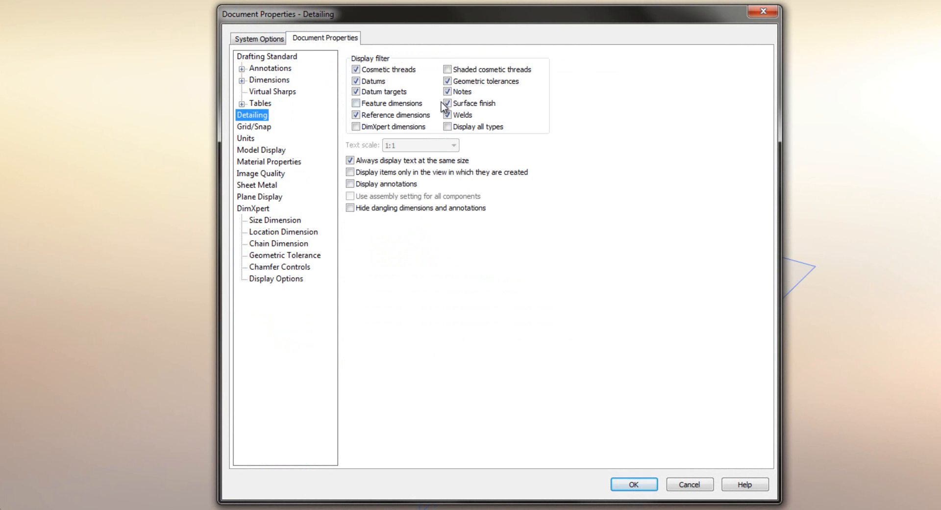
left_click(470, 69)
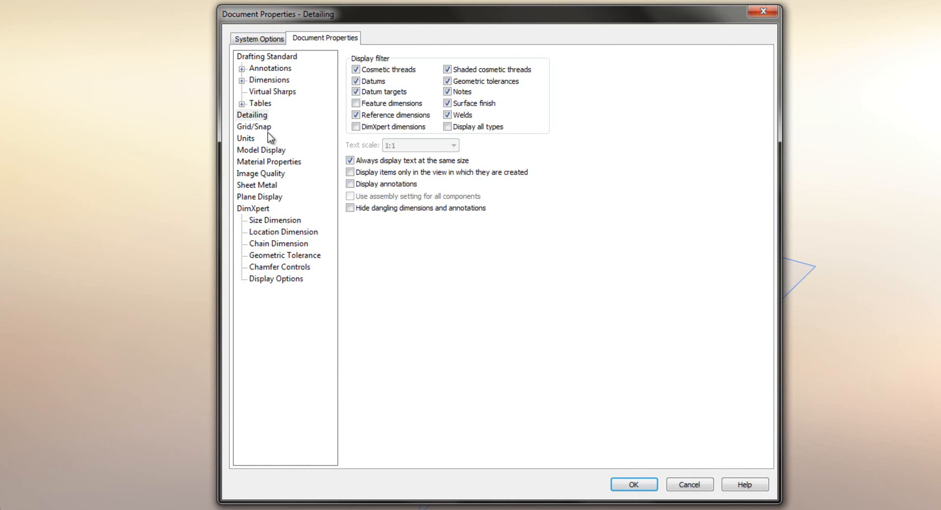
Step: Adjust the document's shaded and draft quality image resolution to a deviation of about 0.219 mm
left_click(259, 173)
left_click(510, 78)
left_click(514, 80)
left_click(509, 86)
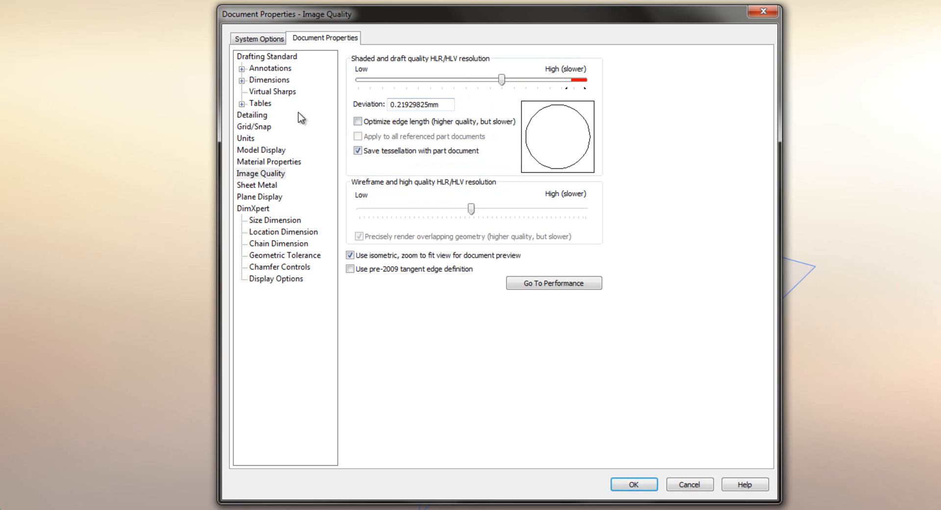
Step: Modify the font settings of the document's dimension text and accept the document properties
left_click(269, 80)
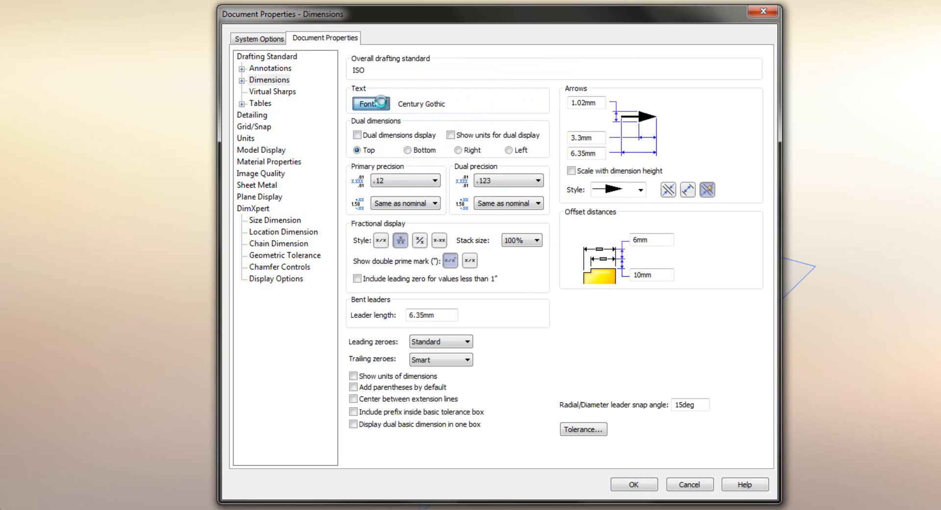
left_click(382, 104)
left_click(534, 234)
left_click(590, 269)
left_click(590, 269)
left_click(590, 269)
left_click(571, 267)
left_click(631, 198)
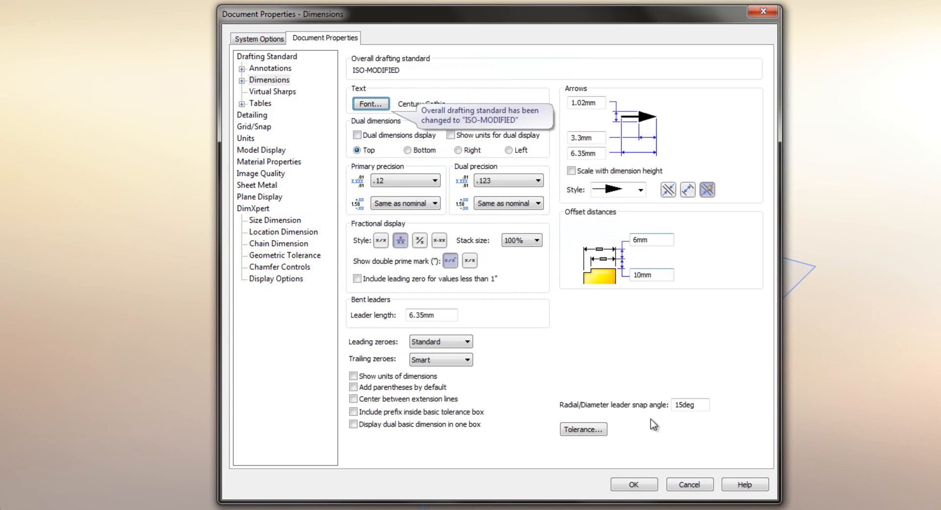
left_click(647, 485)
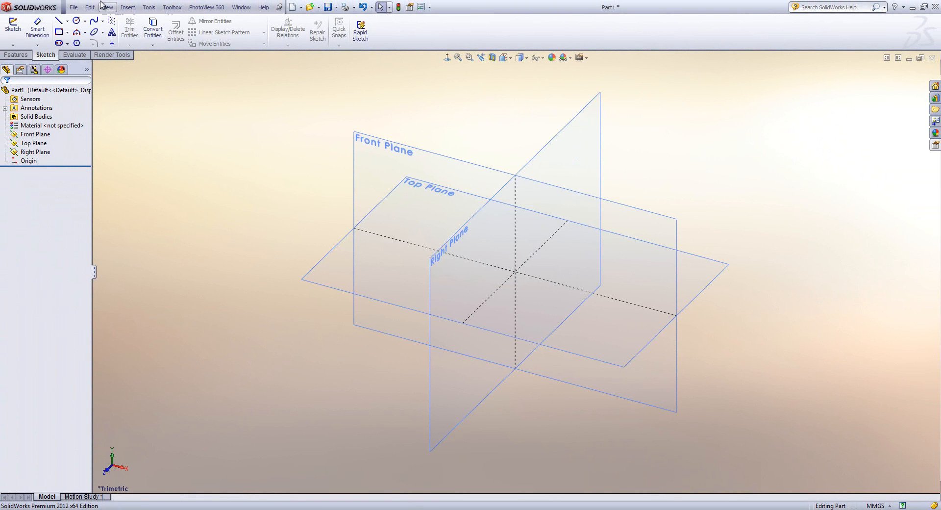
Step: Start saving the part under a new name as a Part Template (*.prtdot) in the E:\Innova Templates folder
left_click(73, 7)
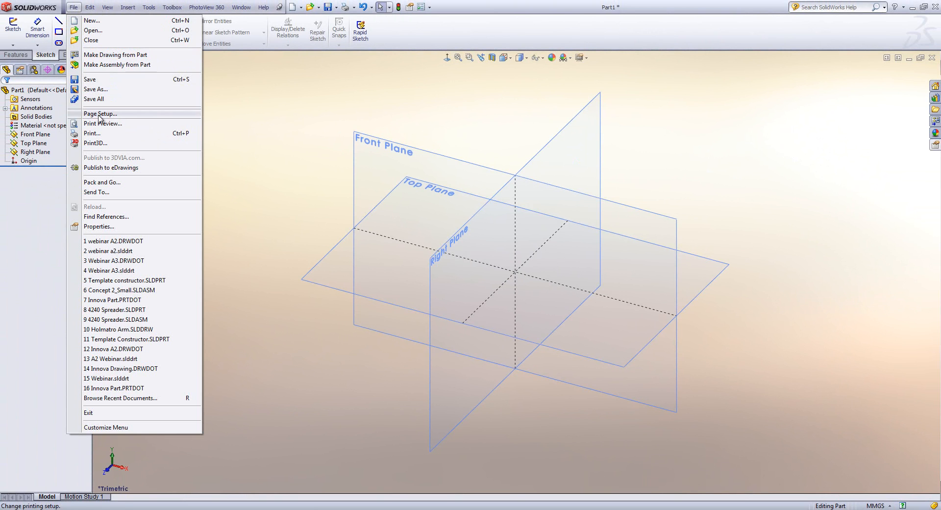
left_click(96, 89)
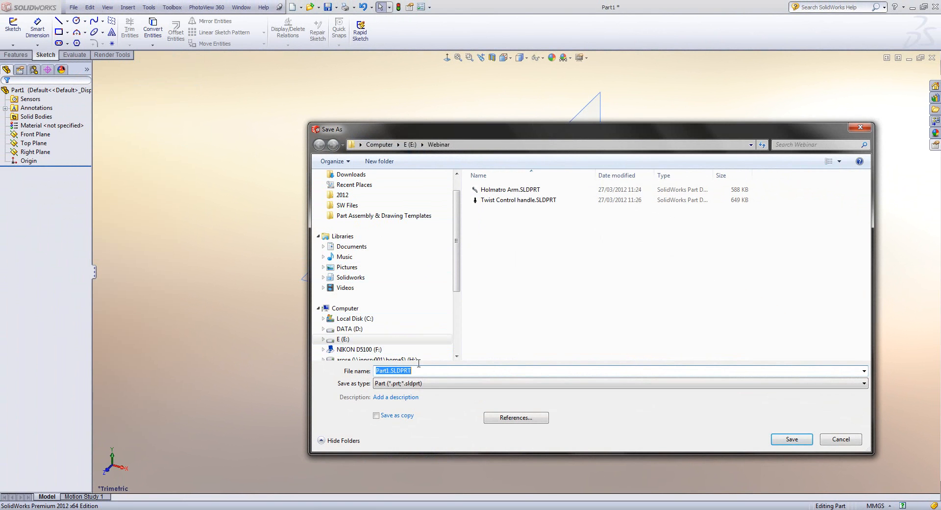
left_click(450, 386)
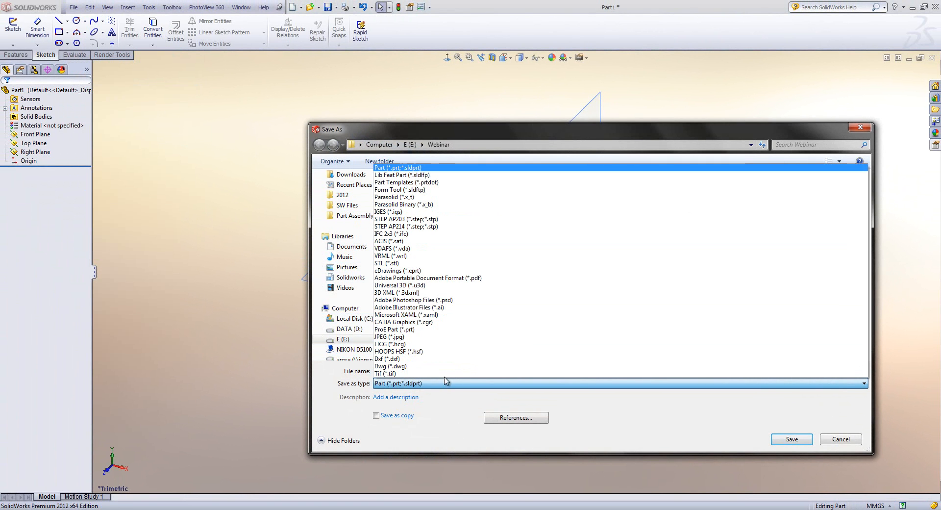
left_click(442, 183)
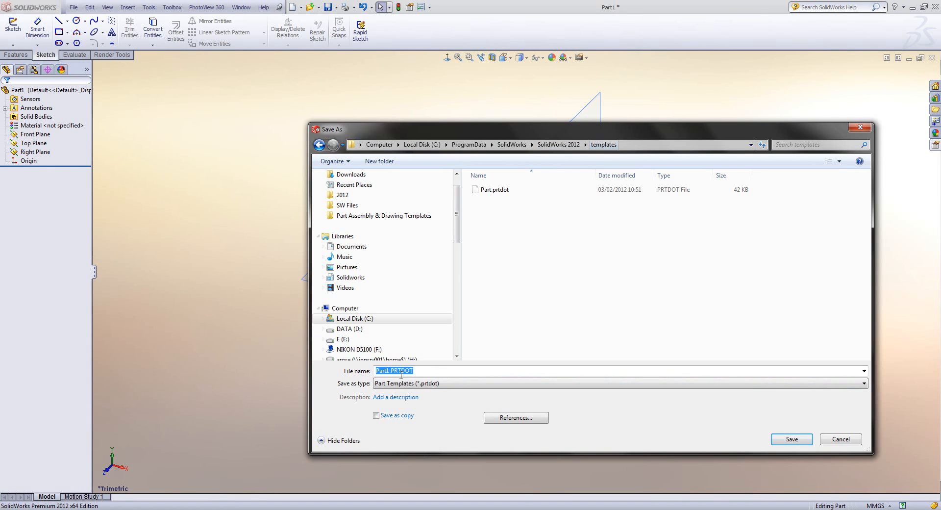
left_click(346, 339)
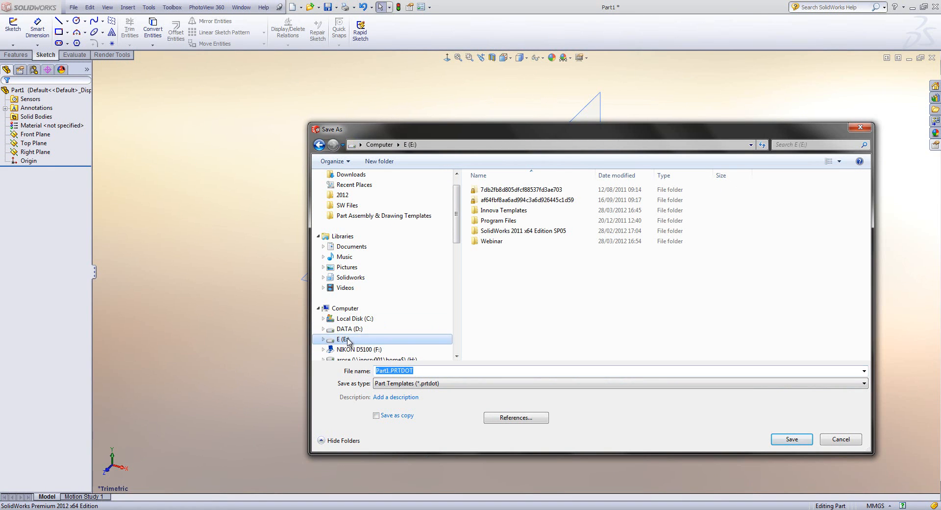
double_click(506, 211)
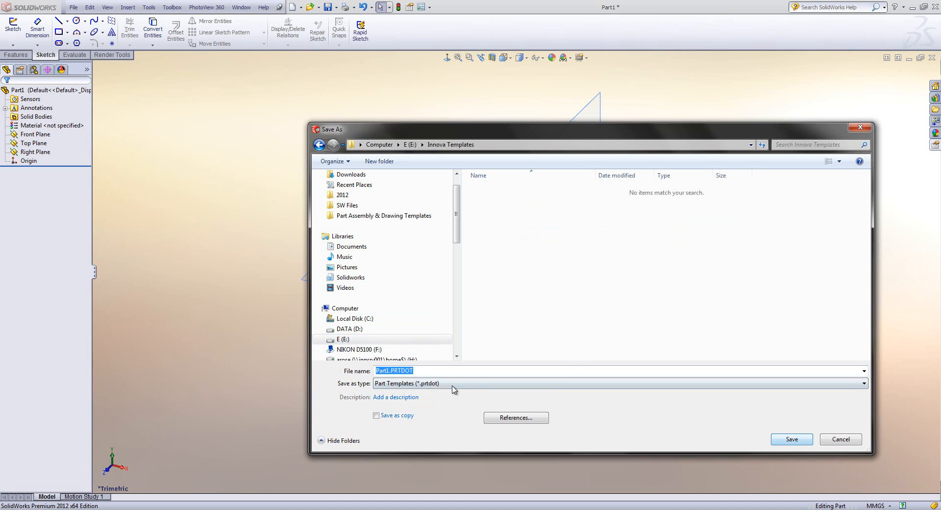
Step: Name the template file Webinar Part and save it
left_click(391, 371)
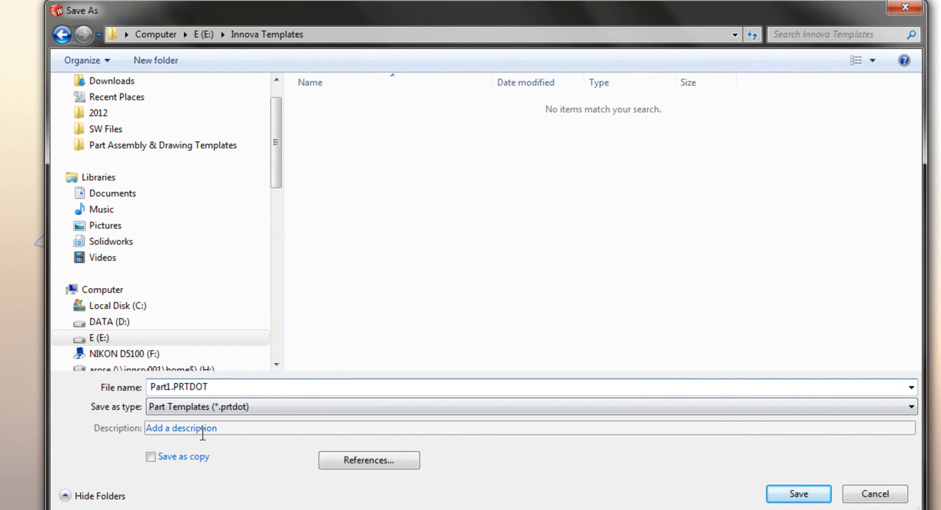
key("BackSpace")
key("BackSpace")
key("BackSpace")
key("BackSpace")
key("BackSpace")
type("Webinar ")
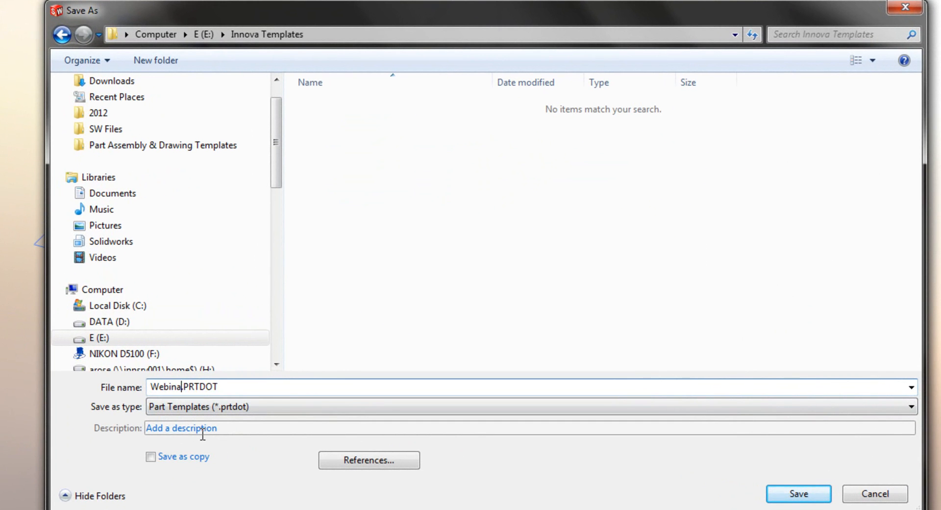
type("Part")
left_click(810, 496)
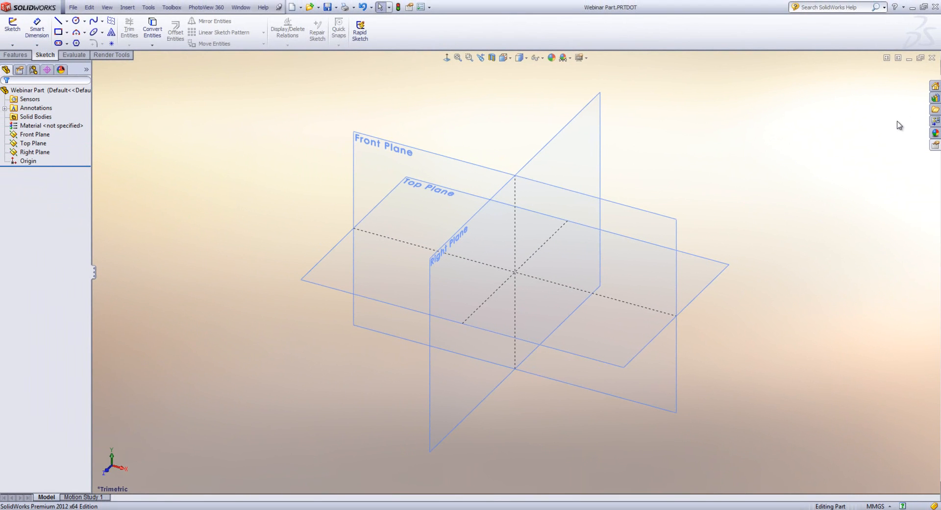
Step: Close the template document and check which templates are offered for a new document
left_click(933, 58)
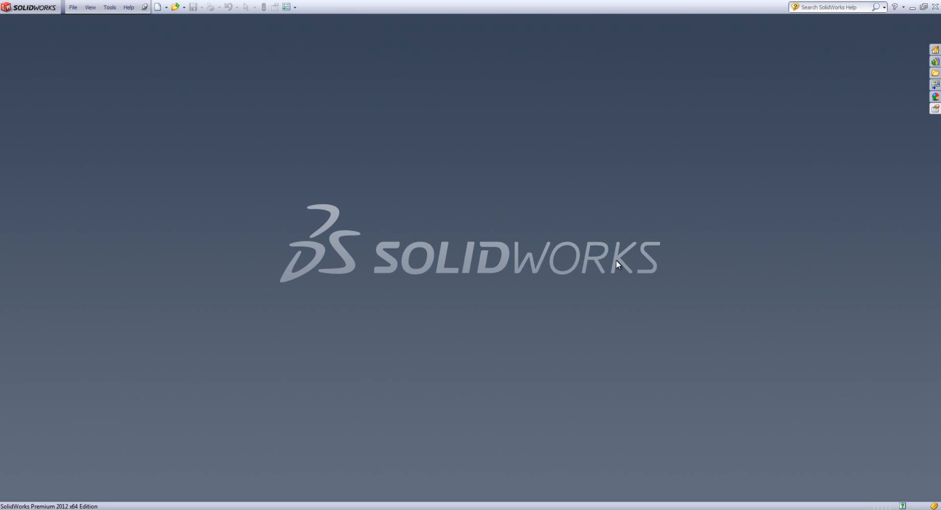
left_click(157, 7)
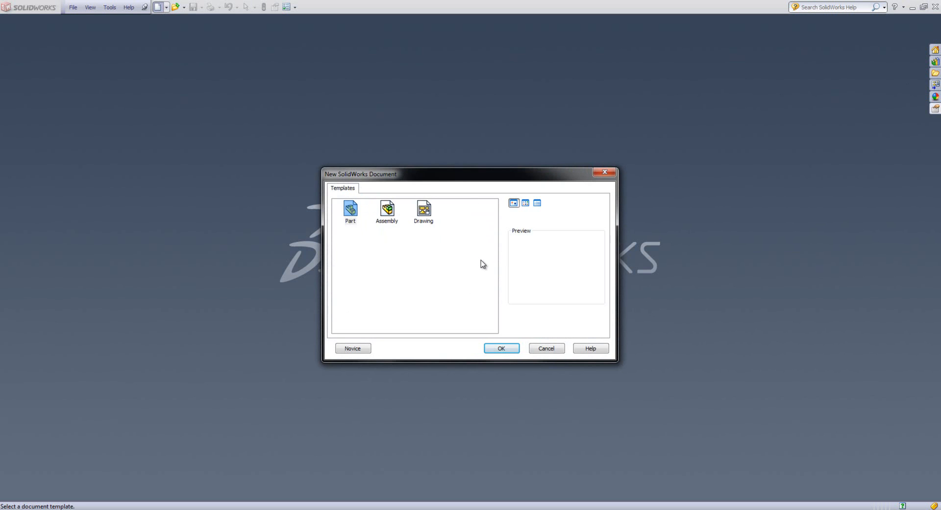
left_click(551, 349)
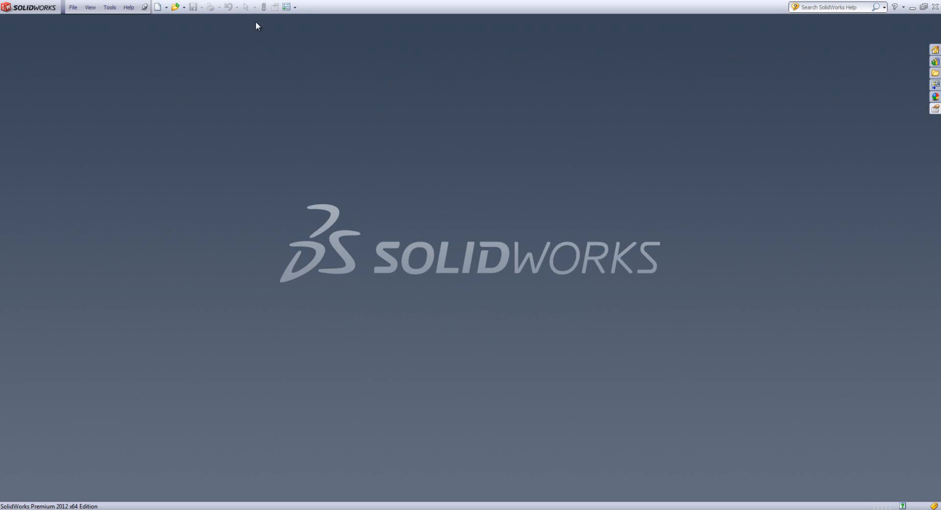
Step: Add E:\Innova Templates to the Document Templates file locations and accept the search path change
left_click(286, 7)
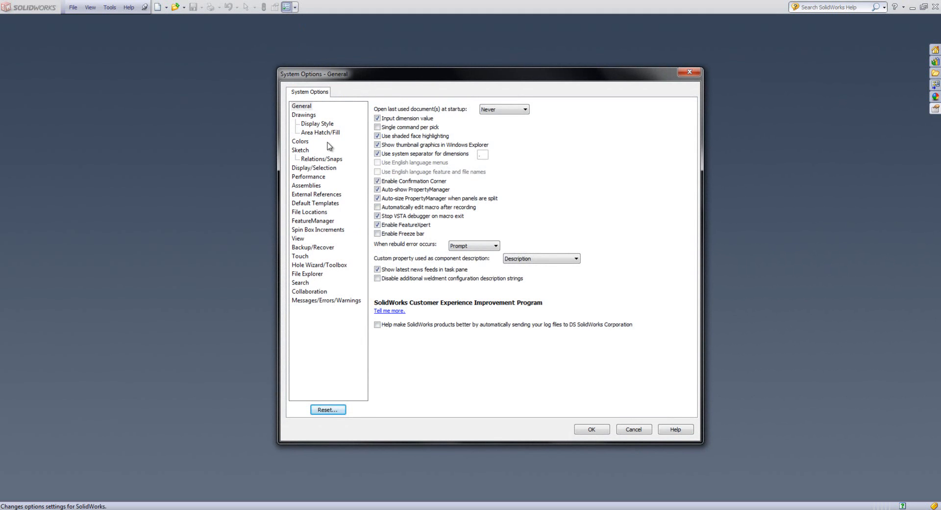
left_click(309, 212)
left_click(487, 163)
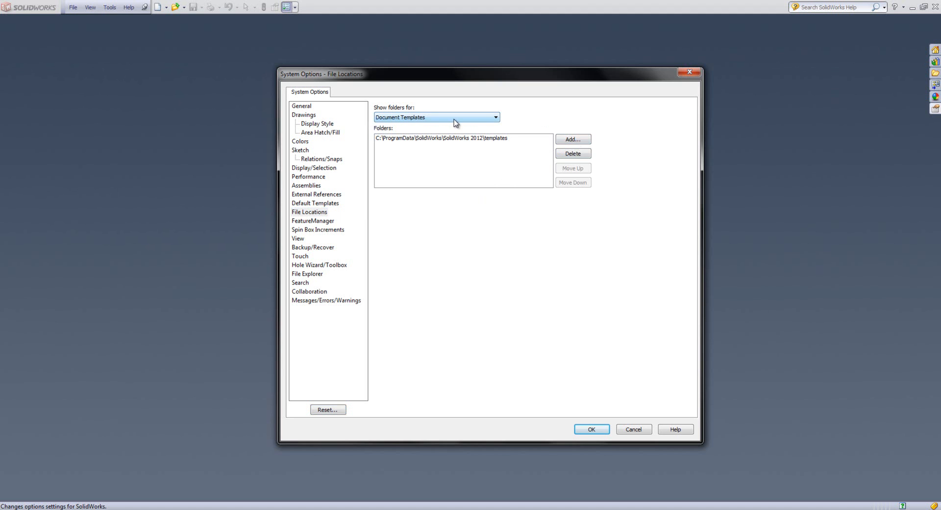
left_click(572, 139)
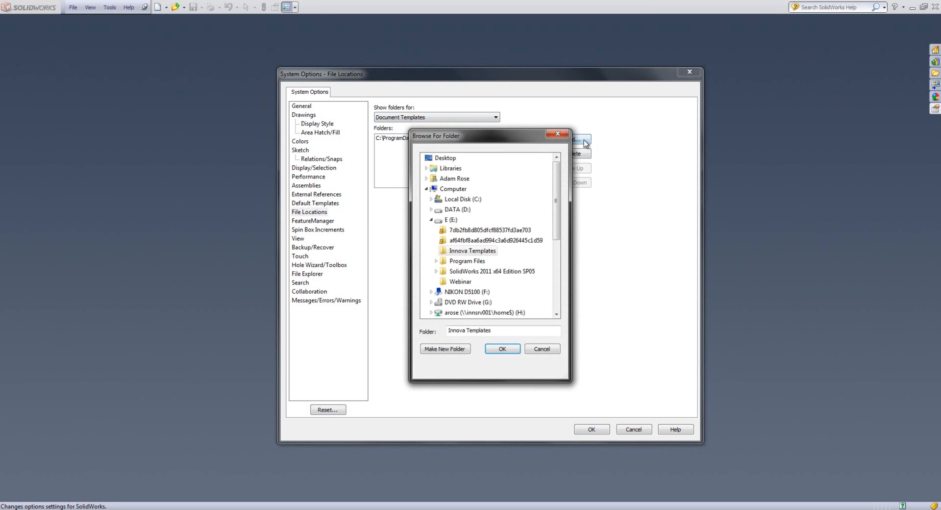
left_click(473, 251)
left_click(503, 349)
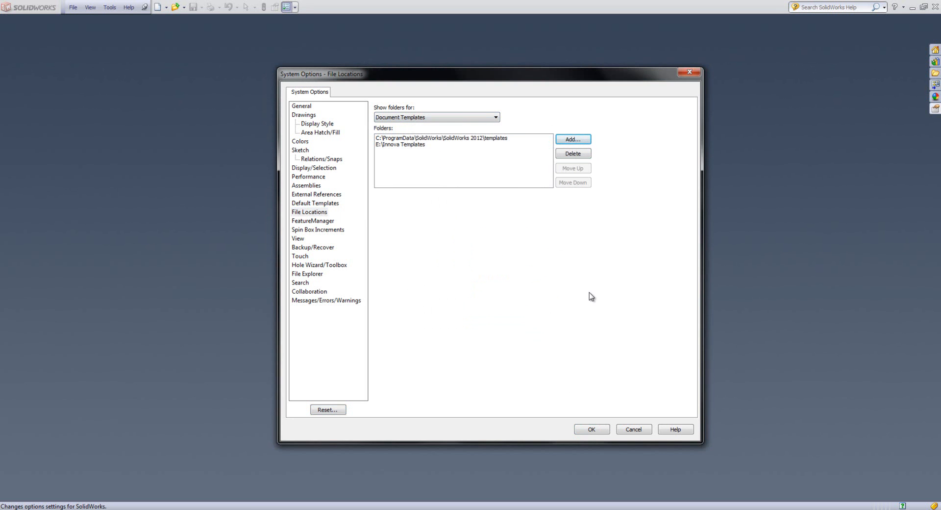
left_click(602, 431)
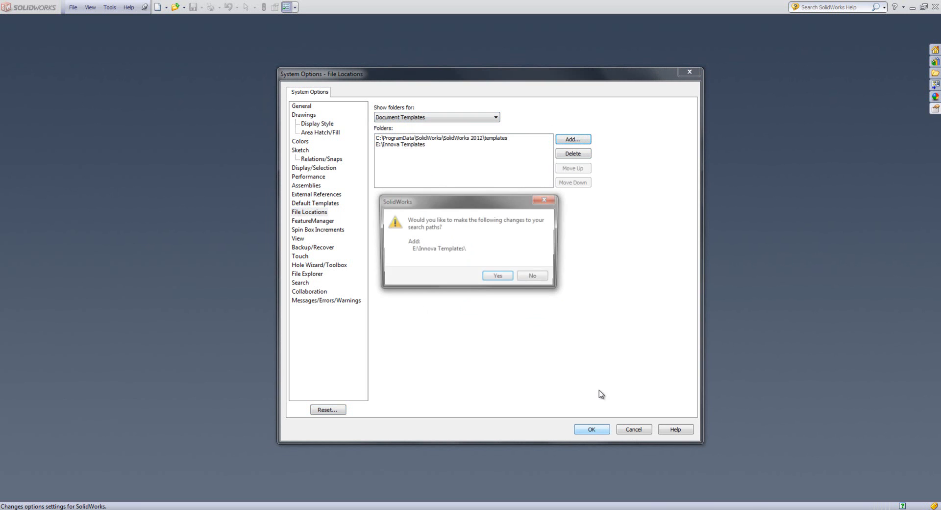
left_click(496, 279)
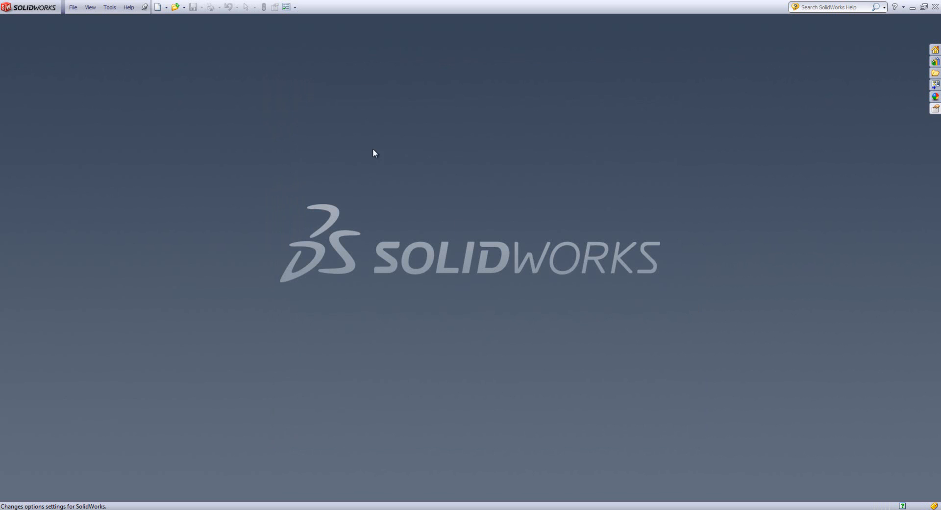
Step: Create a new part from the Webinar Part template in Innova Templates
left_click(158, 7)
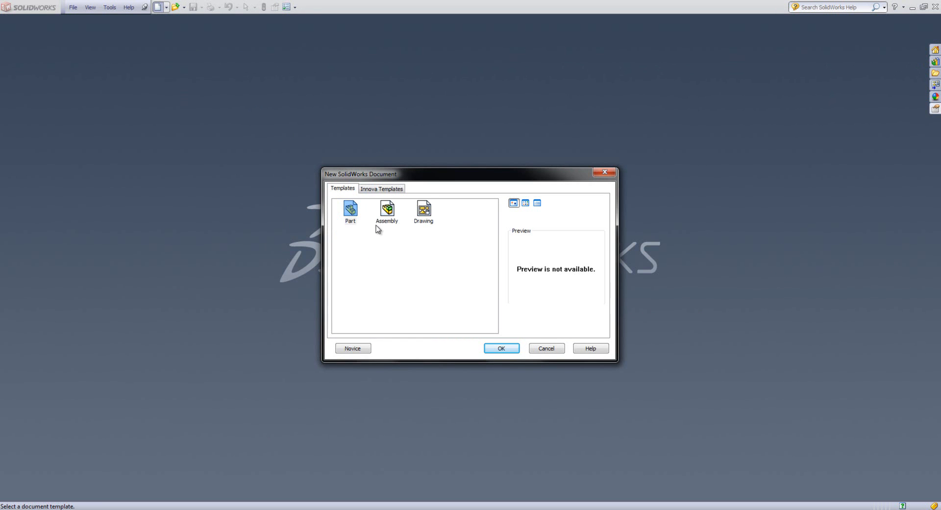
left_click(378, 192)
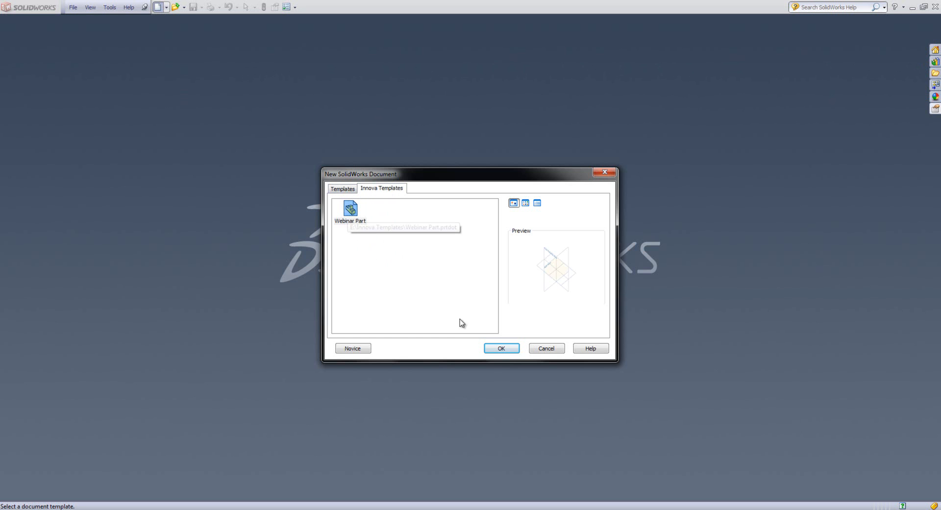
left_click(512, 349)
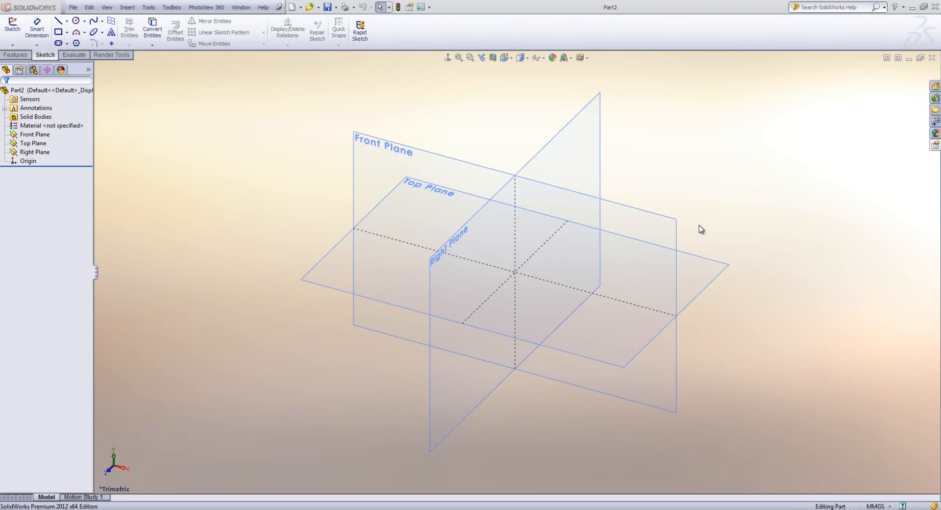
Step: Set the new part's Revision custom property to A
left_click(935, 146)
left_click(886, 118)
left_click(927, 119)
left_click(843, 132)
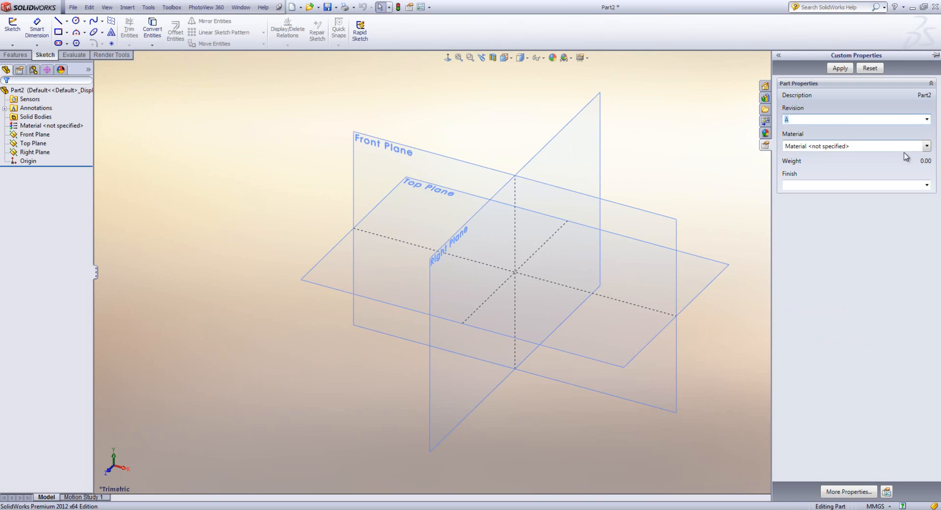
Step: Assign Plain Carbon Steel as the part's material and save the pending custom property changes
left_click(927, 146)
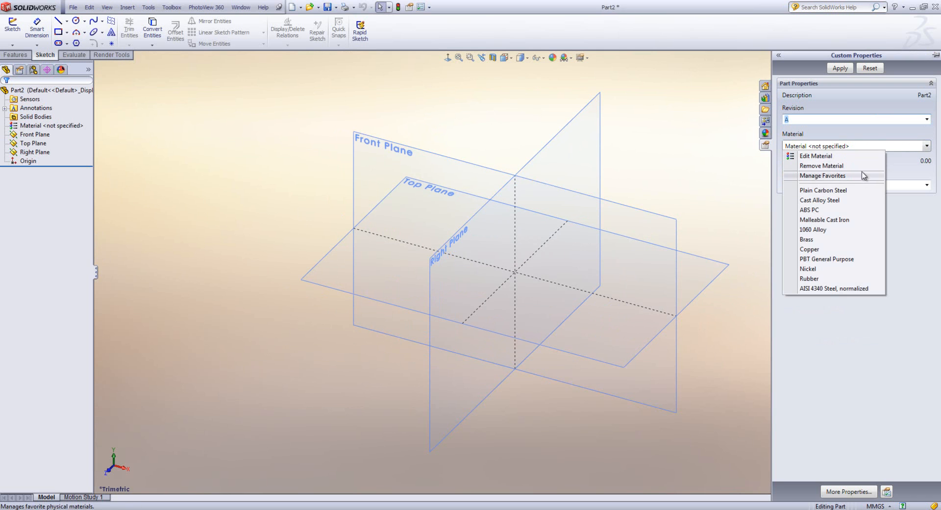
left_click(844, 191)
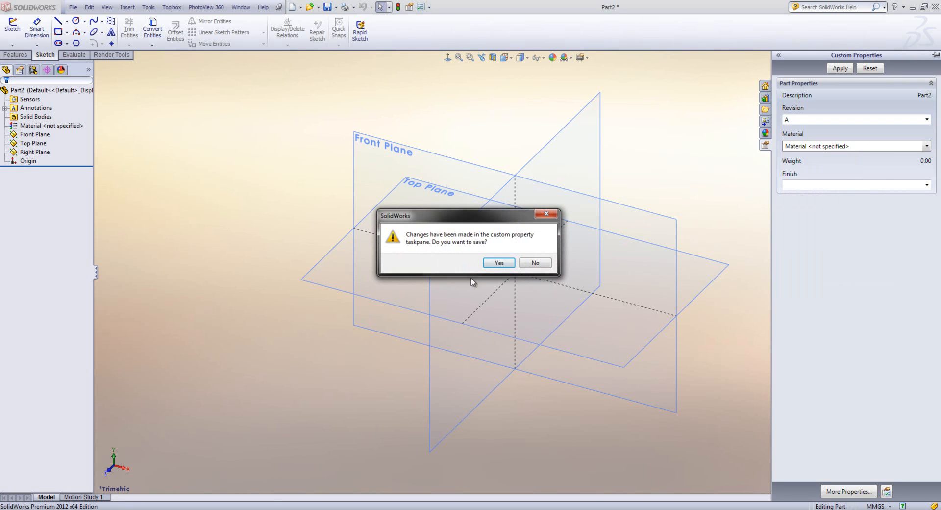
left_click(499, 264)
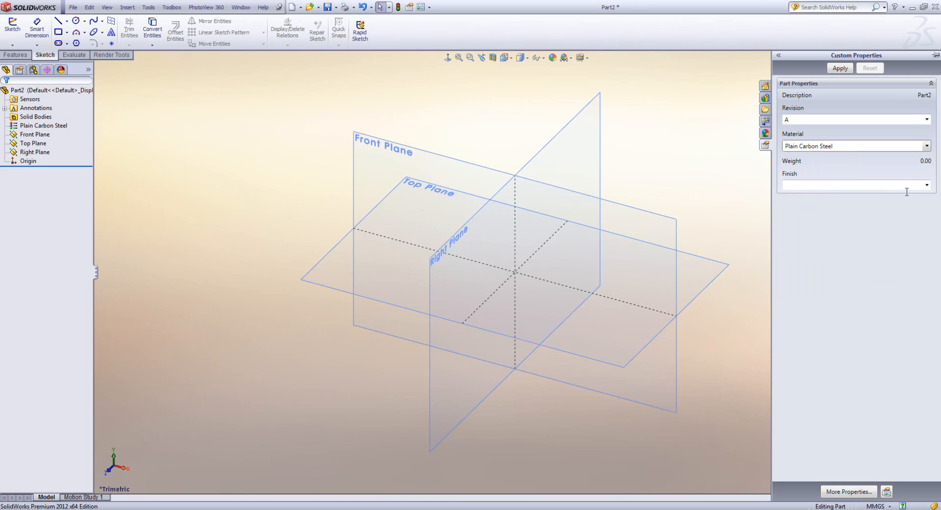
Step: Set the Finish property to Clean, apply the custom properties, and review the full property list in the summary information
left_click(926, 186)
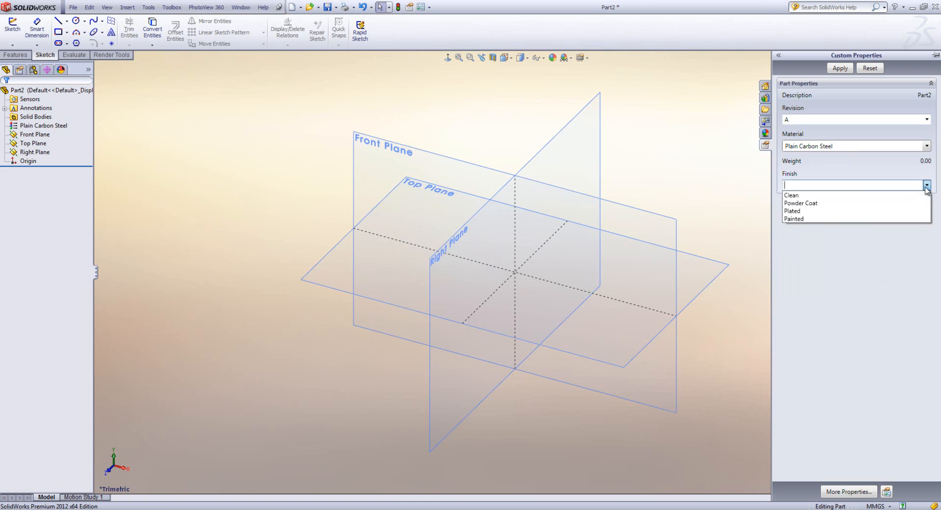
left_click(819, 196)
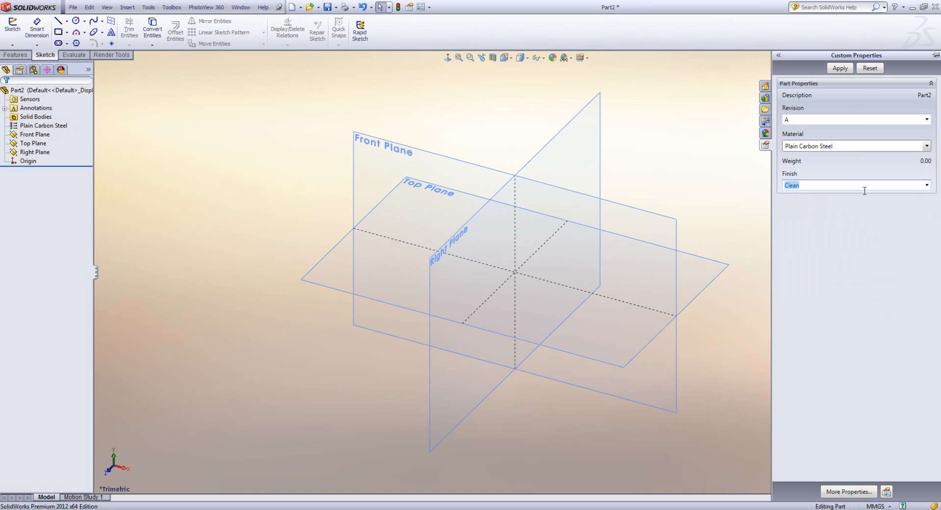
left_click(840, 69)
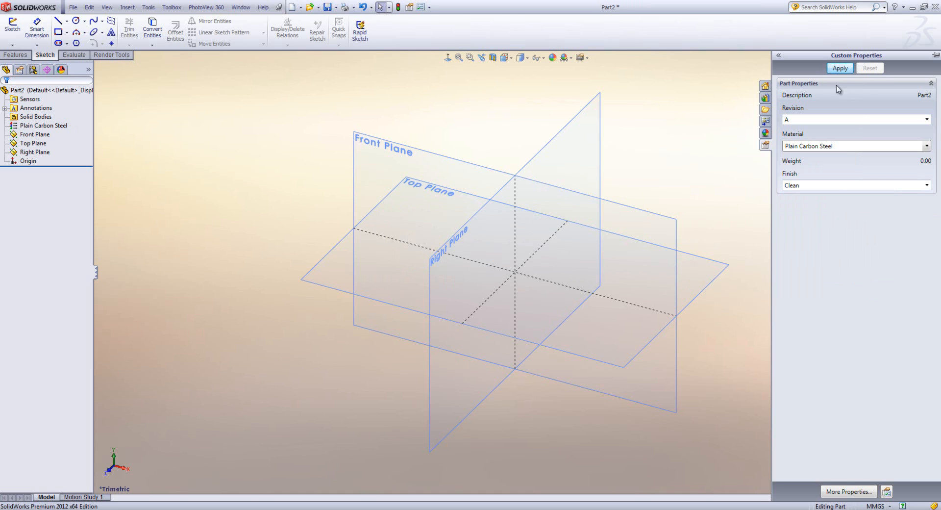
left_click(850, 492)
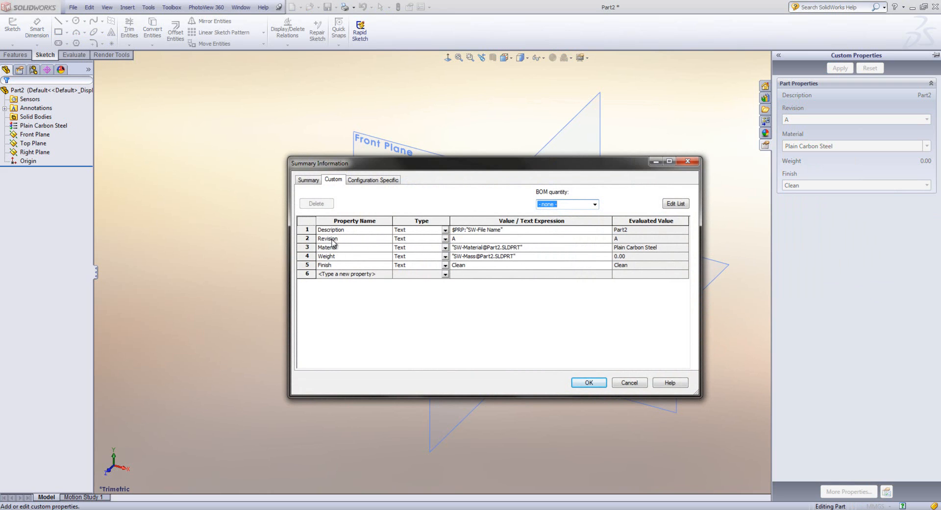
left_click(590, 380)
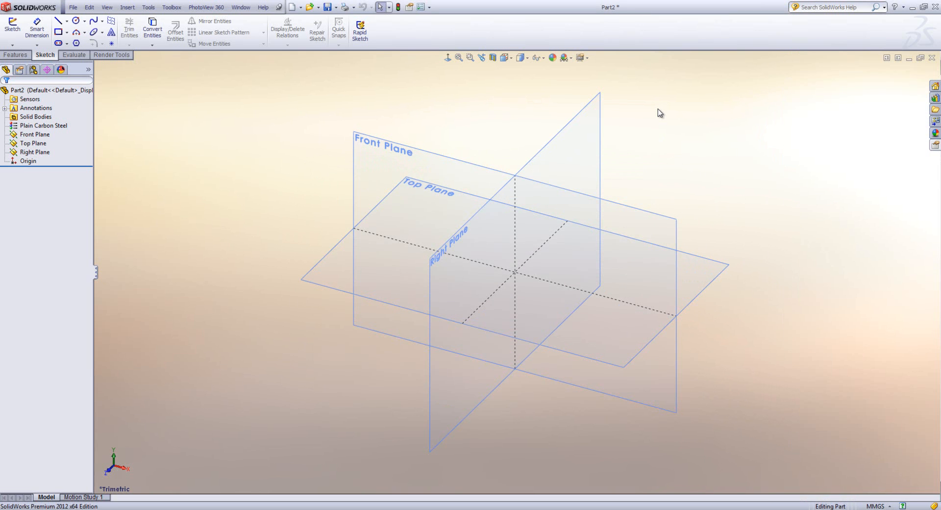
Step: Sketch a circle about 155 mm in diameter on the Top Plane, centred on the origin
left_click(704, 278)
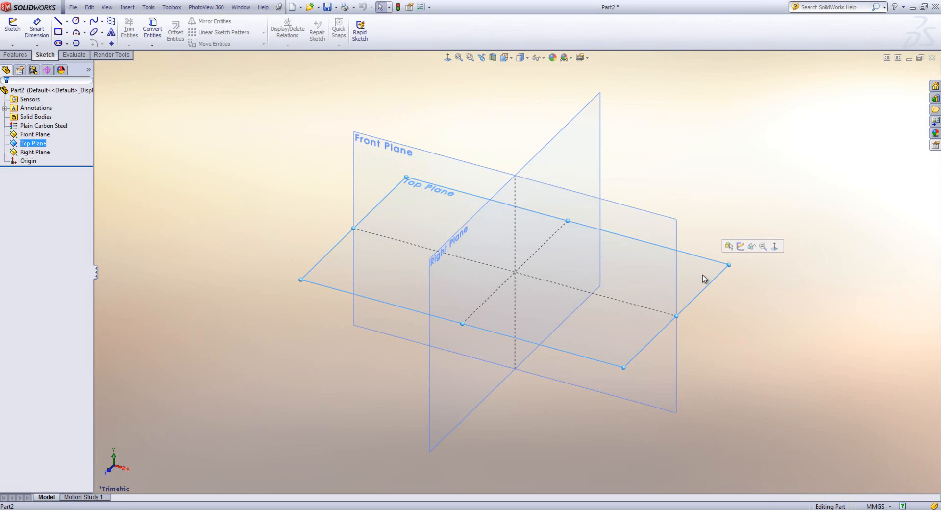
left_click(735, 245)
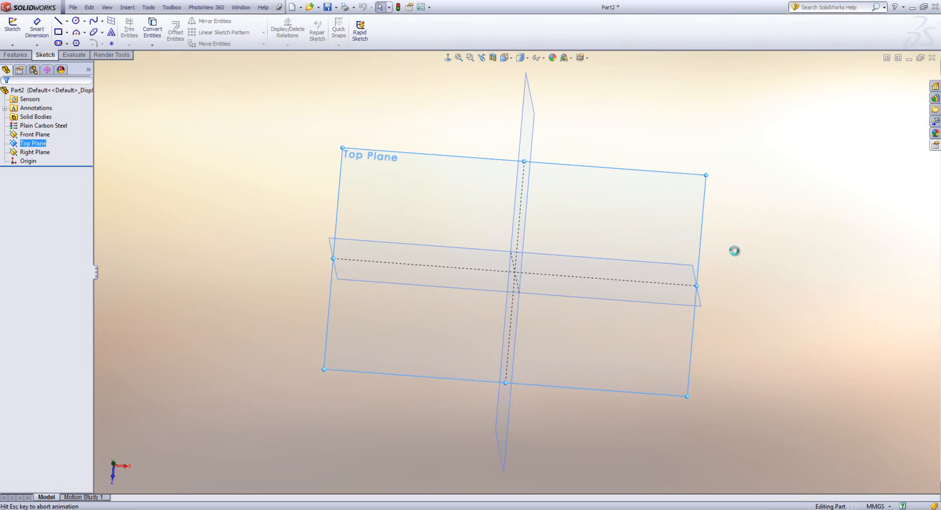
left_click(76, 20)
left_click(517, 272)
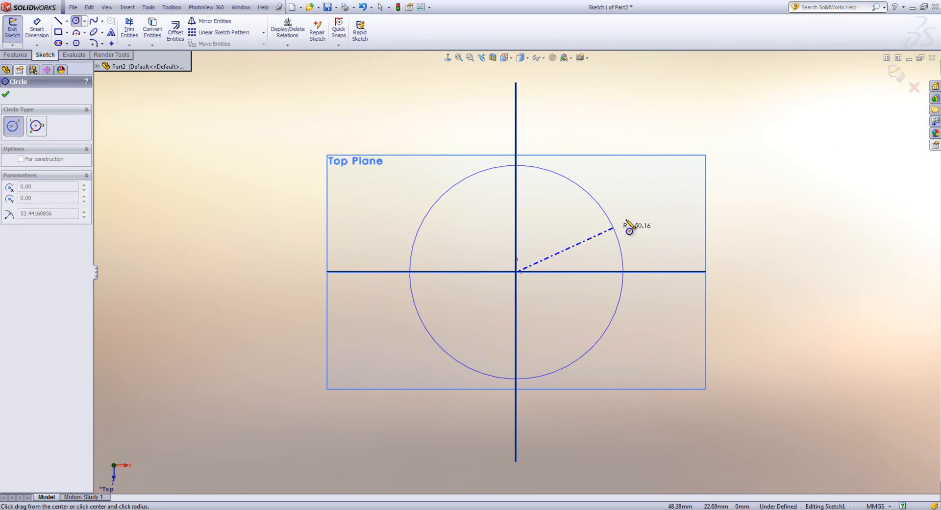
left_click(685, 270)
Step: Dimension the circle's diameter as 120 mm and close the sketch
key("s")
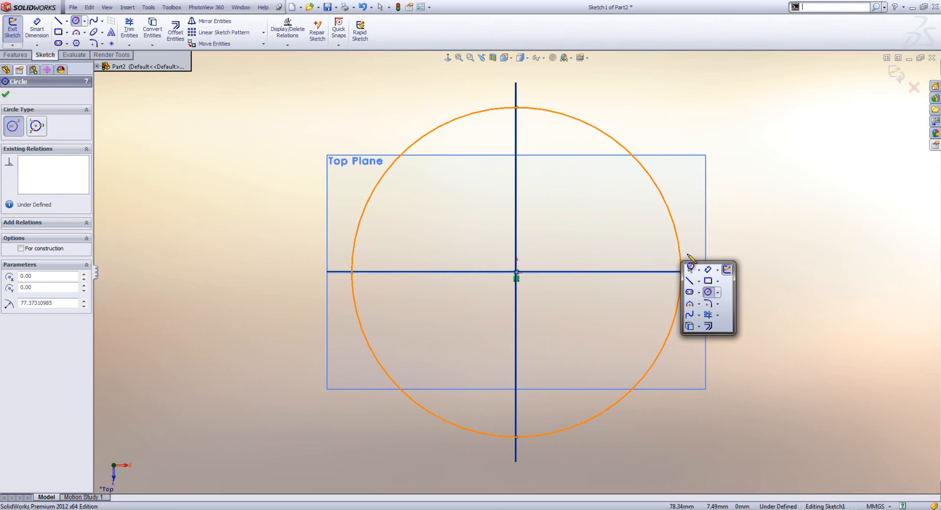
left_click(709, 273)
left_click(668, 191)
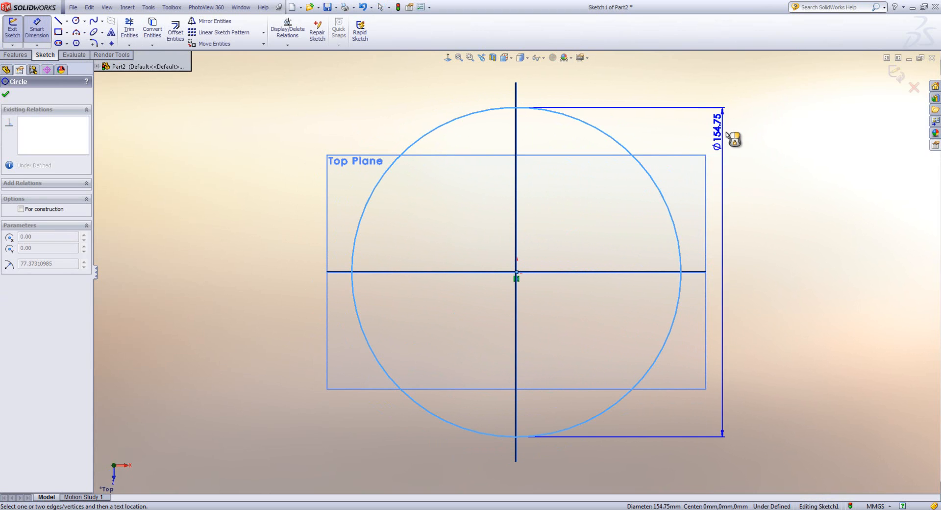
left_click(733, 105)
type("120")
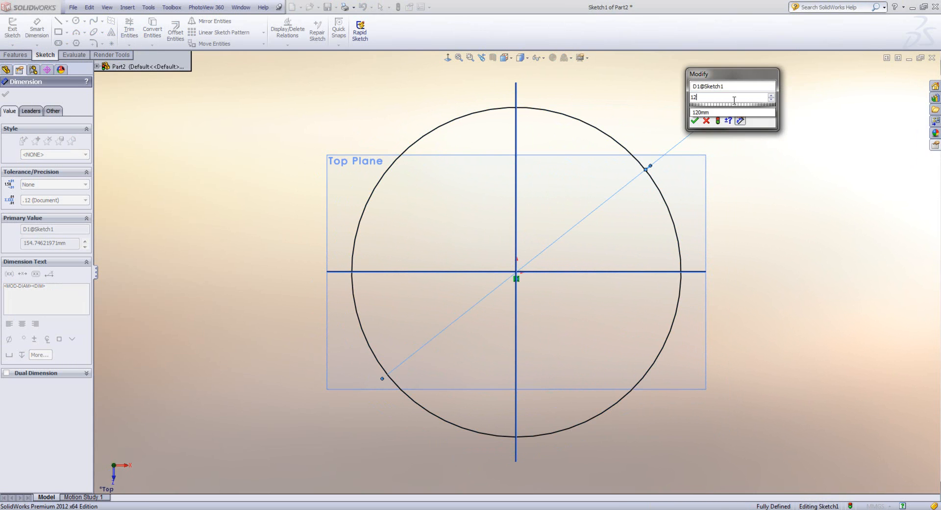
key("Return")
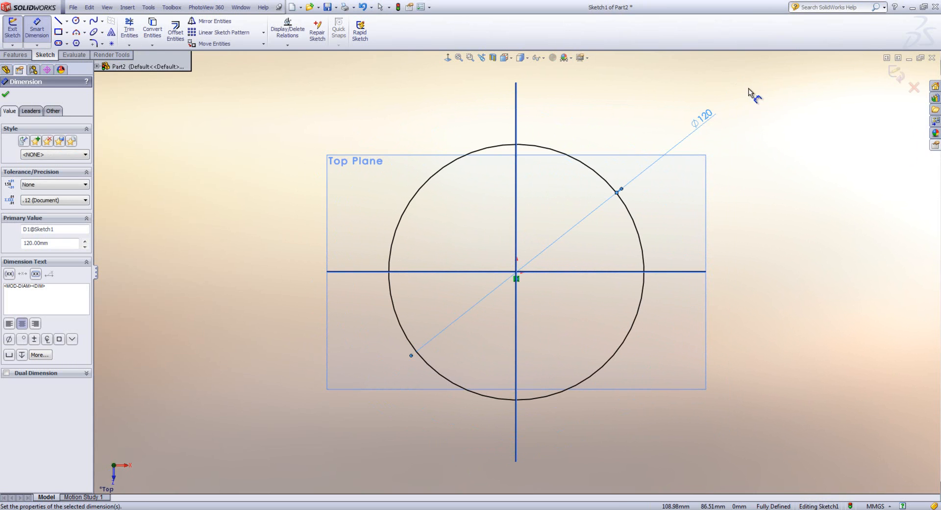
right_click(727, 189)
left_click(740, 192)
double_click(723, 241)
Step: Extrude the circle sketch upward by 40 mm into a solid cylinder
right_click_drag(725, 241, 784, 181)
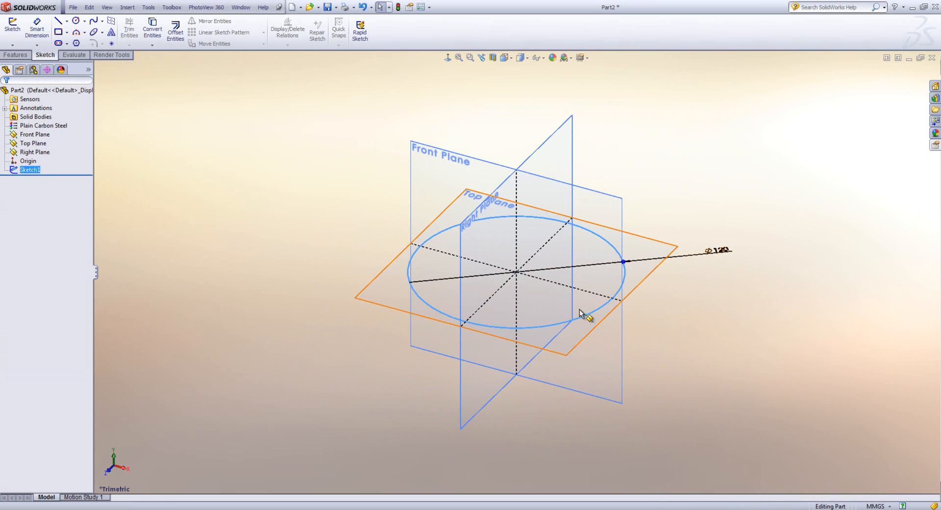
left_click(585, 314)
left_click_drag(585, 295, 604, 246)
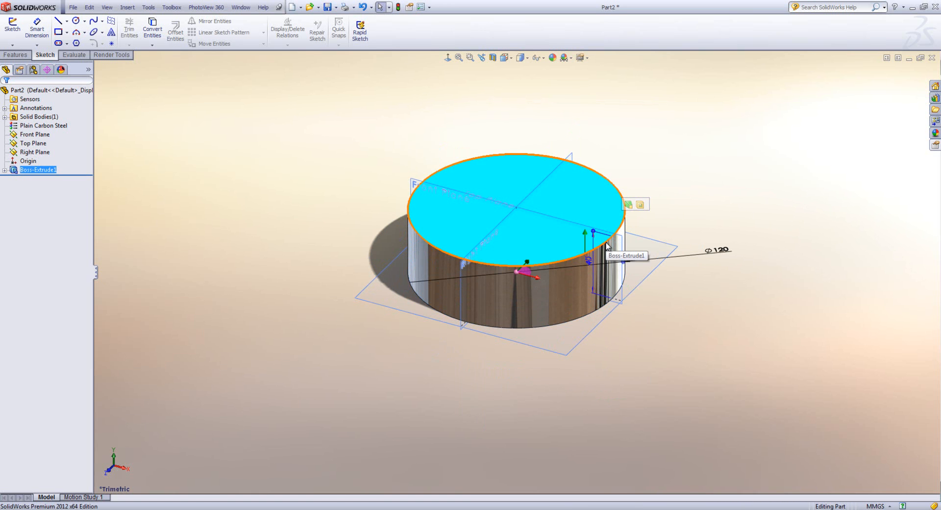
Step: Fillet the cylinder's top circular edge with a constant 10 mm radius
left_click(607, 240)
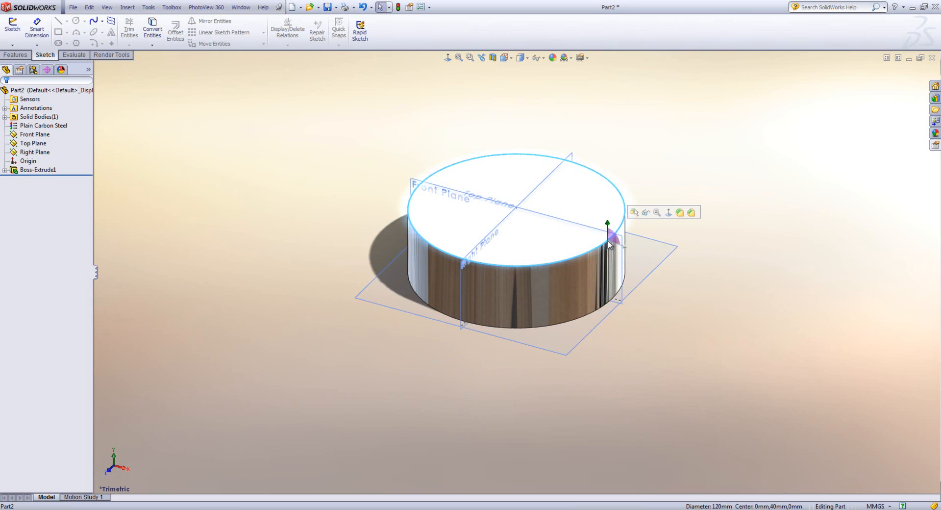
left_click(678, 215)
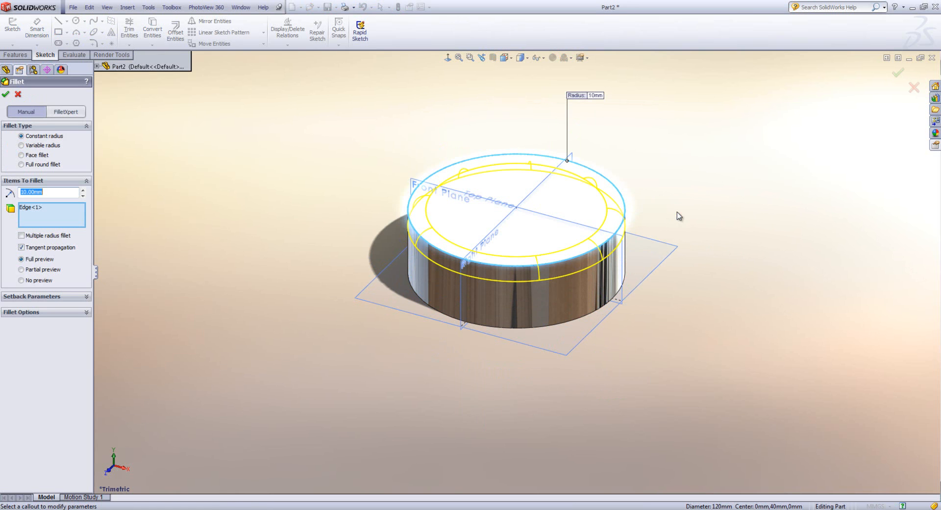
left_click(898, 73)
left_click(735, 172)
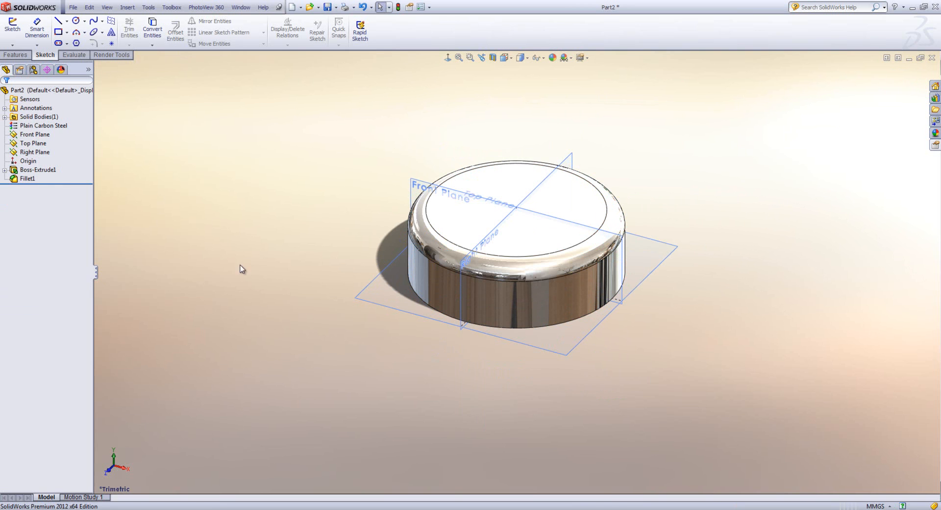
Step: Roll back before the fillet and sketch a straight slot 60 mm long and about 62 mm wide from the top face's centre to its front edge
left_click_drag(78, 182, 80, 174)
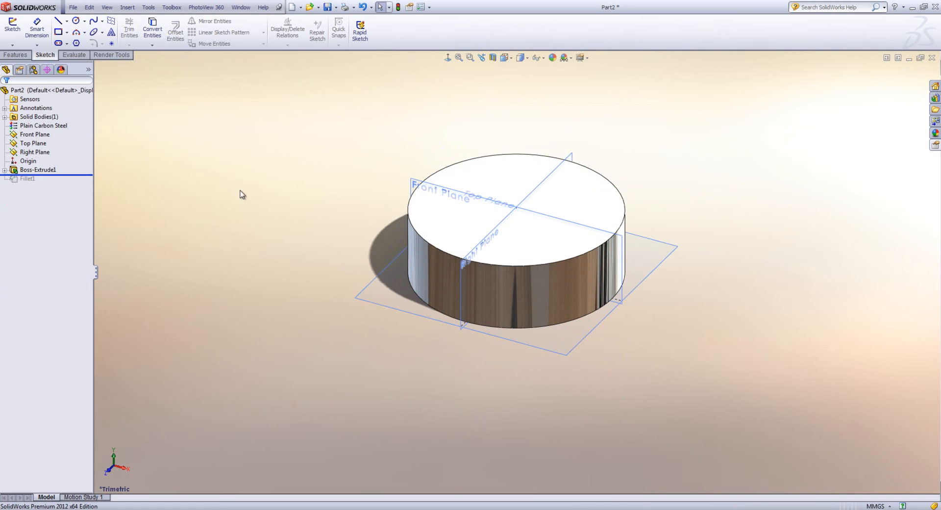
left_click(525, 233)
left_click(561, 199)
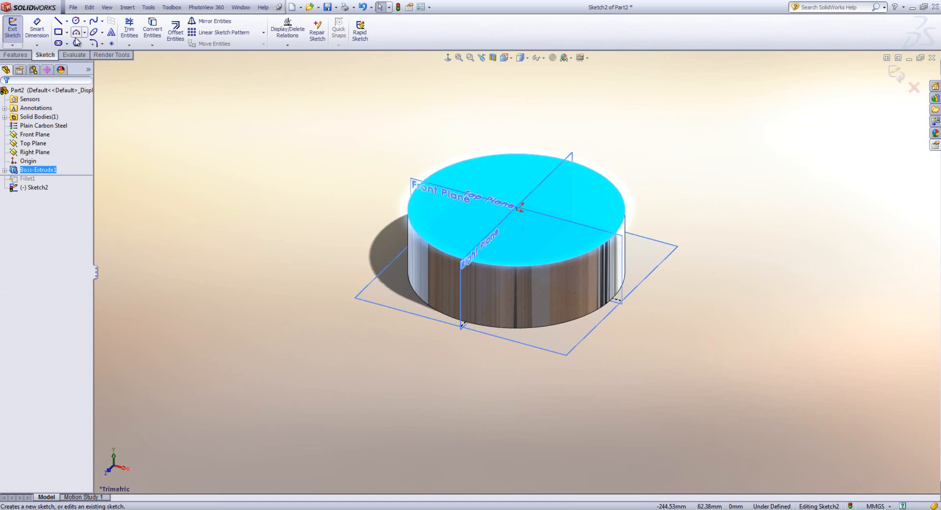
left_click(59, 43)
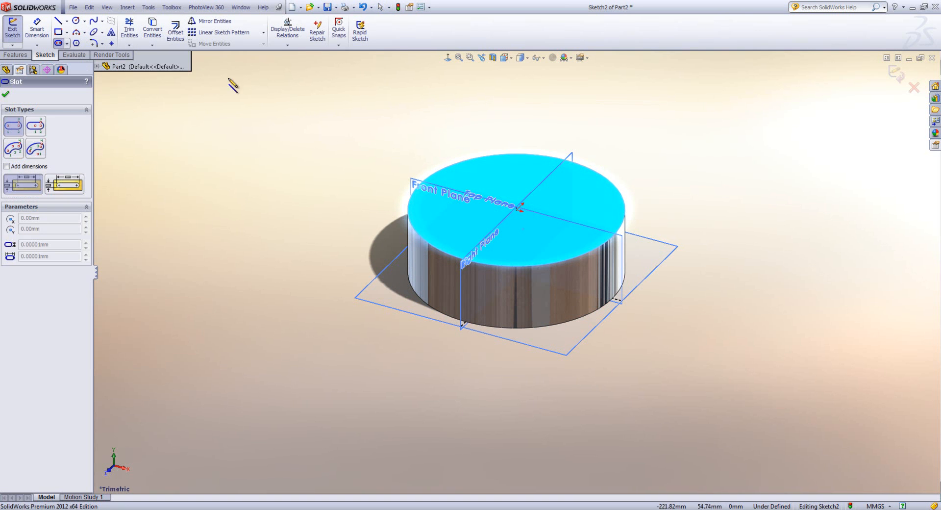
left_click(518, 208)
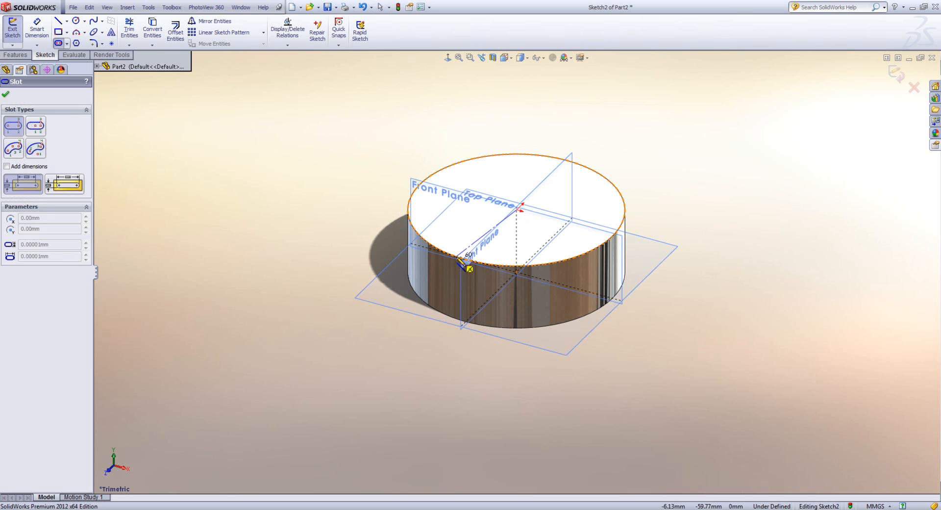
left_click(466, 260)
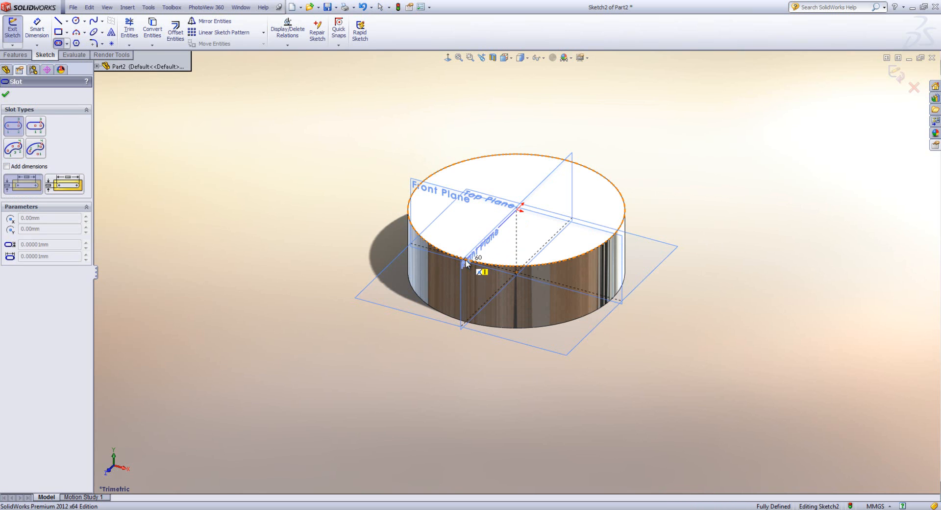
left_click(481, 310)
Step: Dimension the slot's width between its straight sides as 70 mm
right_click(485, 311)
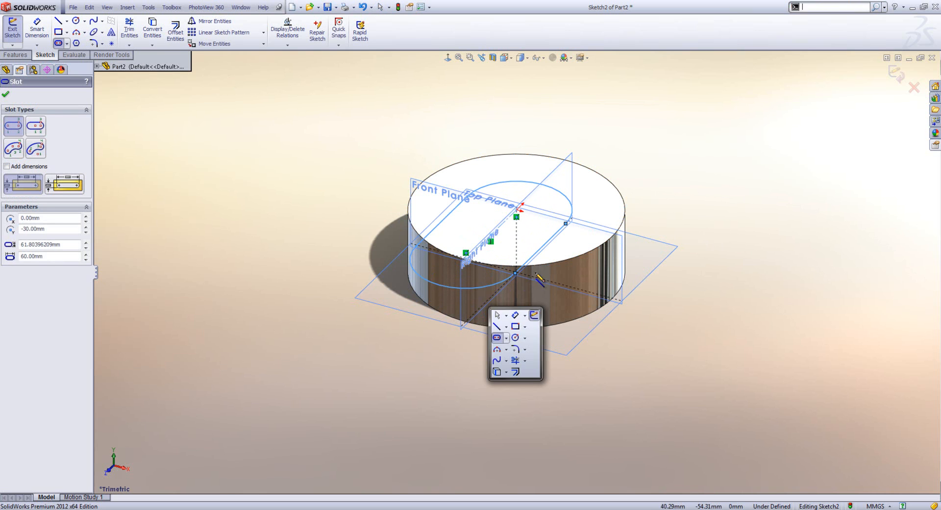
left_click(512, 314)
left_click(550, 241)
left_click(445, 217)
left_click(396, 341)
type("70")
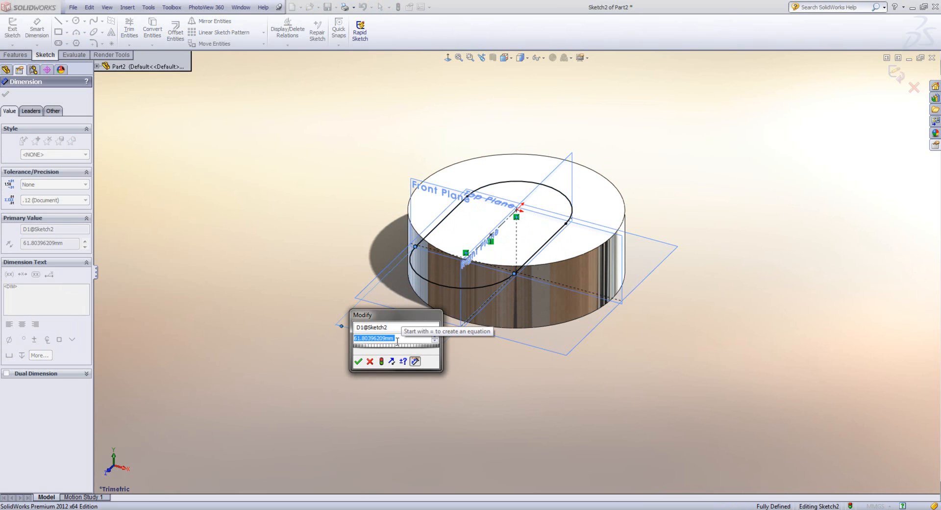
key("Return")
key("Escape")
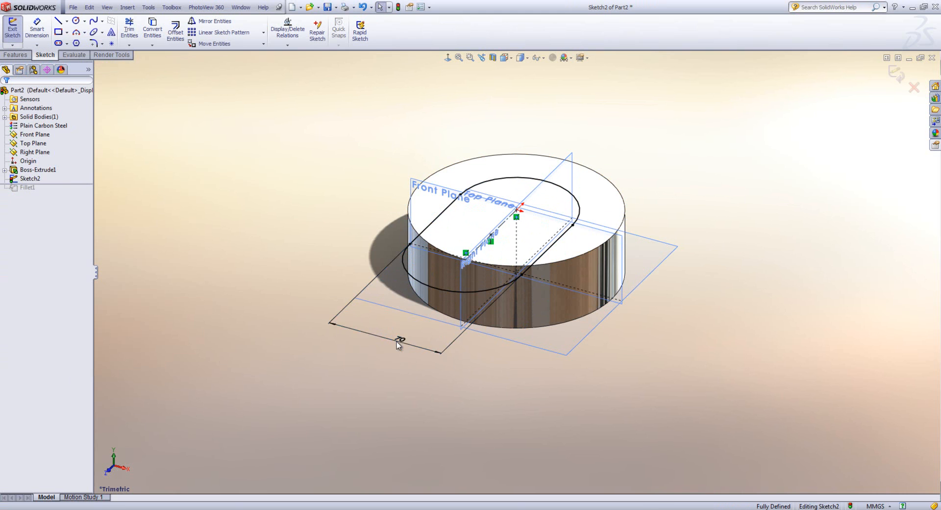
Step: Cut the slot sketch partway down into the cylinder and roll the feature history forward past the fillet
double_click(566, 233)
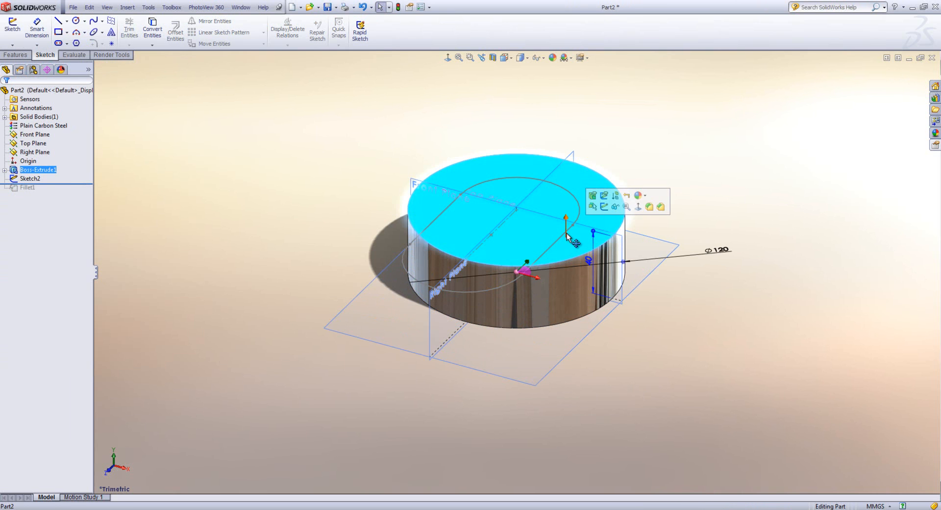
left_click(566, 234)
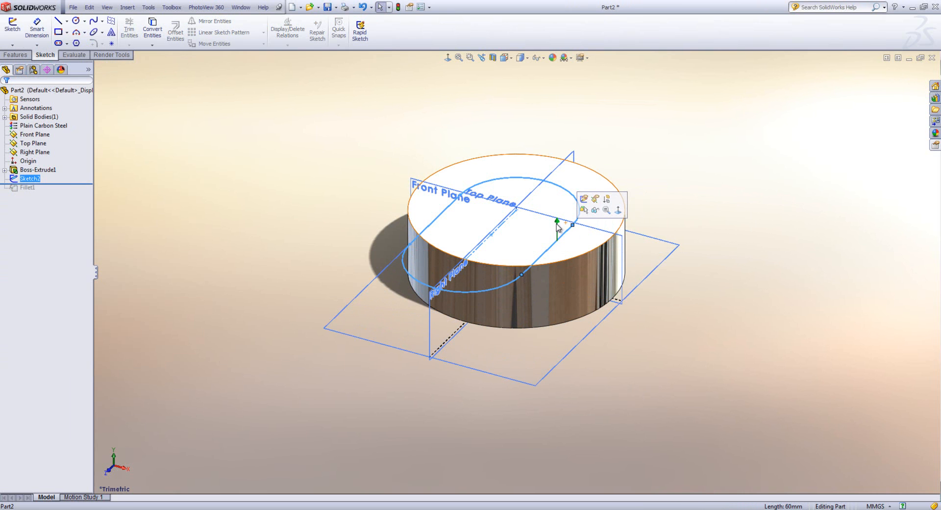
left_click_drag(558, 224, 568, 261)
left_click(680, 298)
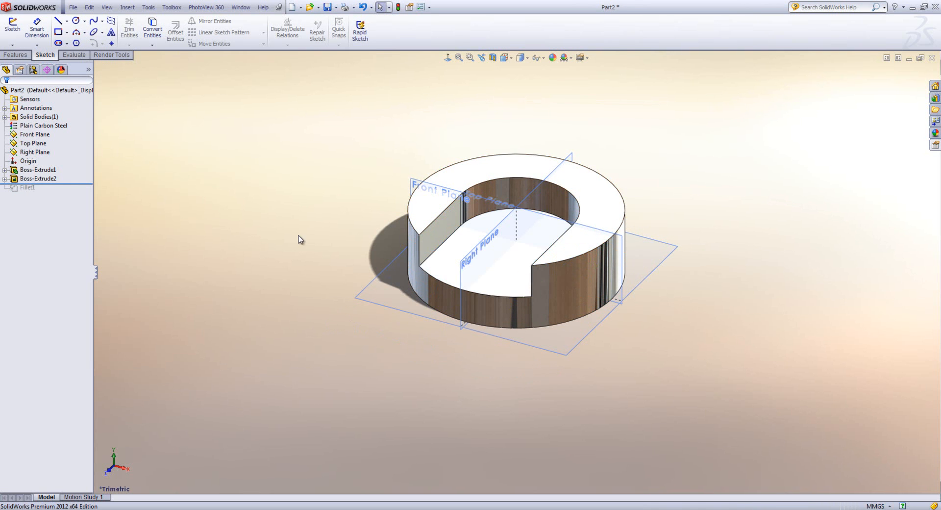
left_click_drag(70, 184, 69, 193)
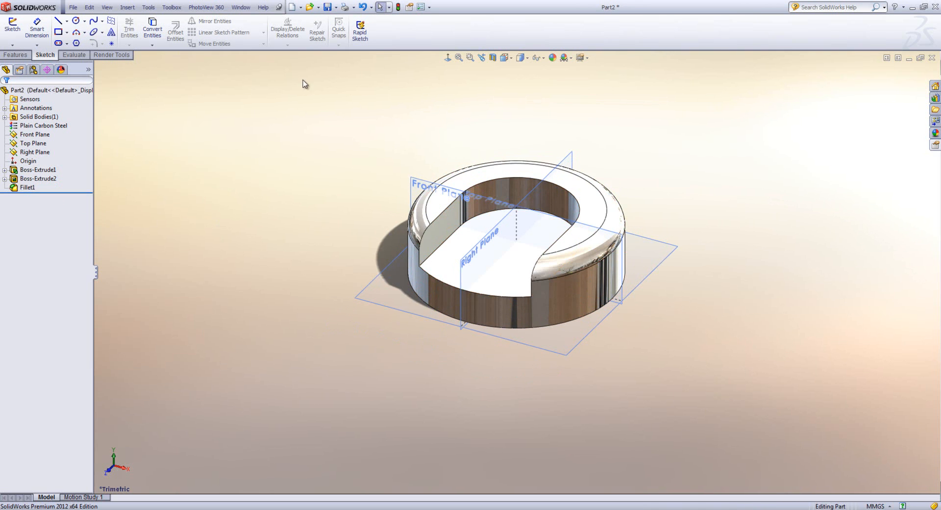
Step: Save the part as Template constructor in the Webinar folder on drive E and close it
left_click(327, 7)
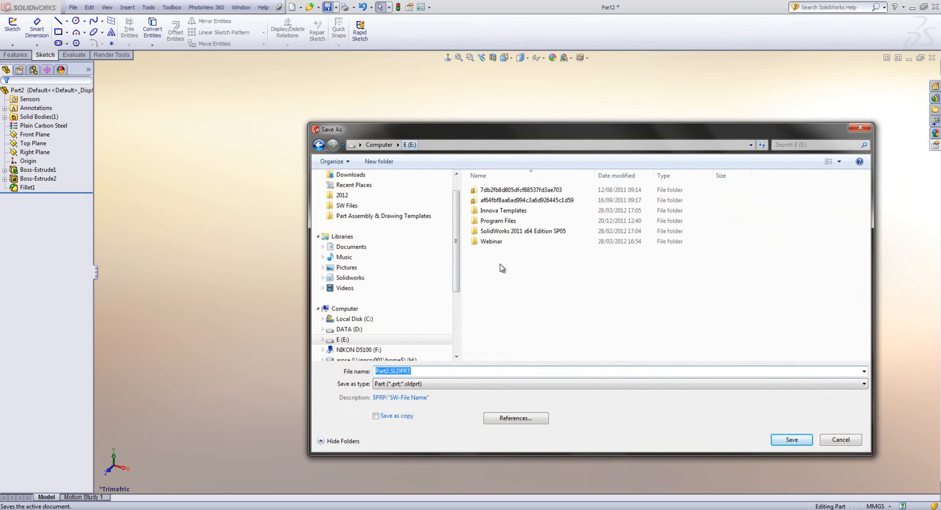
double_click(501, 241)
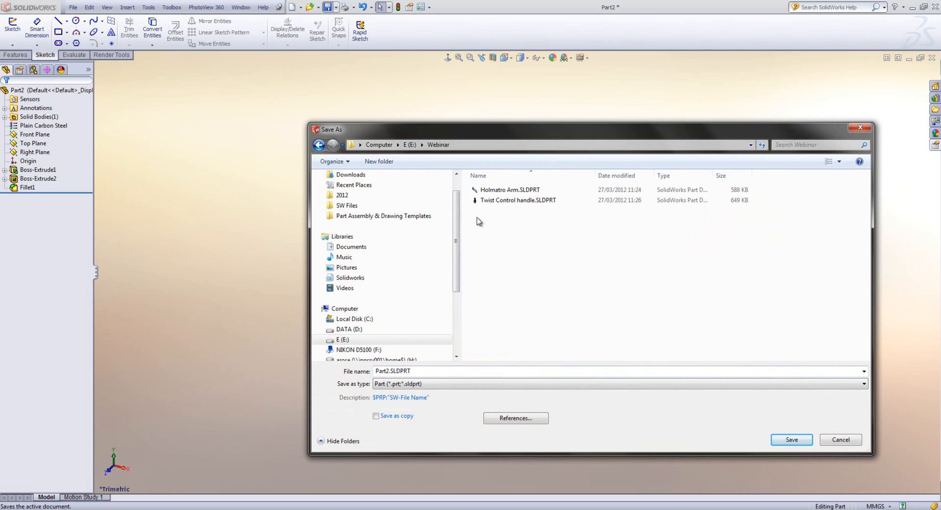
left_click(391, 374)
left_click_drag(390, 373, 364, 377)
type("Templ")
type("ate ")
type("constructor")
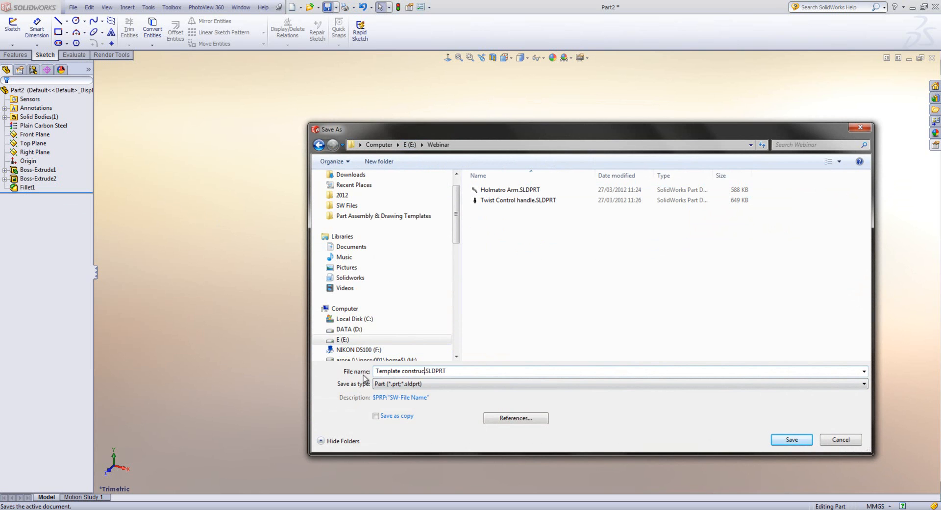
left_click(801, 442)
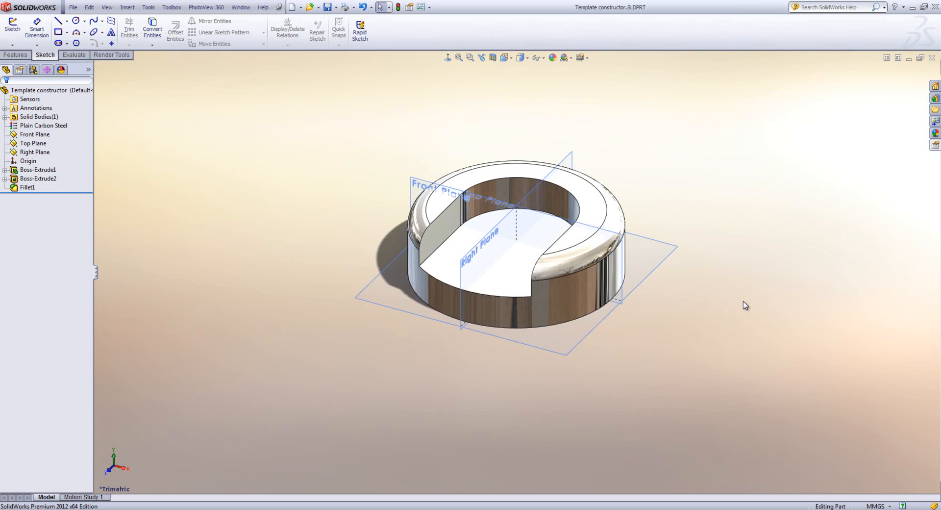
left_click(930, 58)
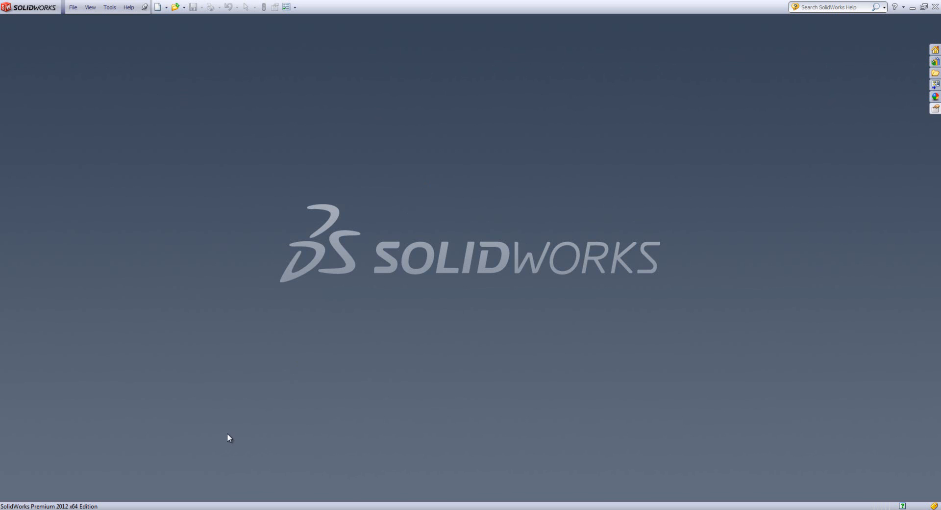
key("super+Tab")
key("super+Tab")
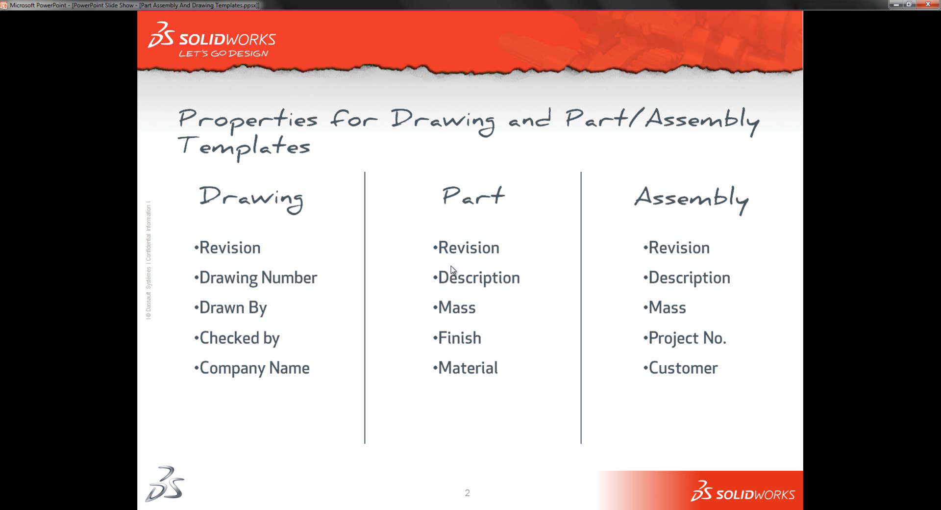
left_click(491, 245)
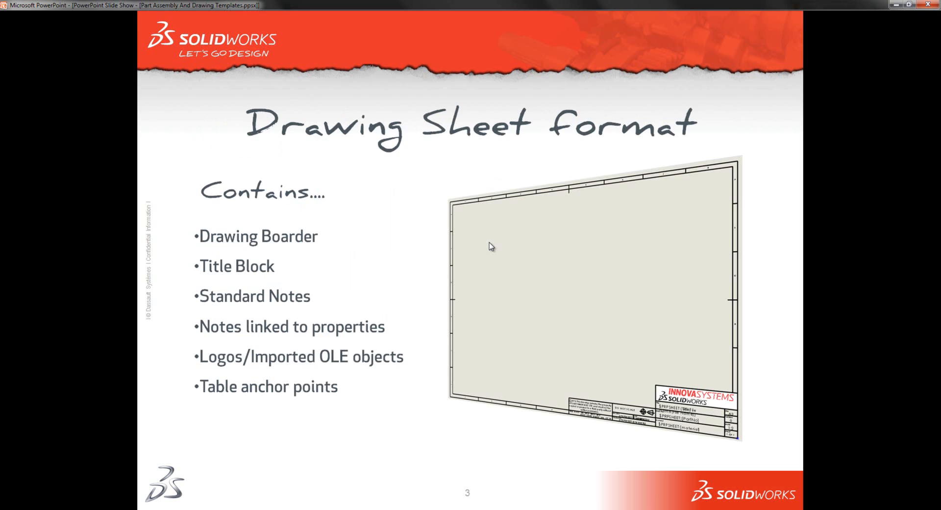
left_click(490, 242)
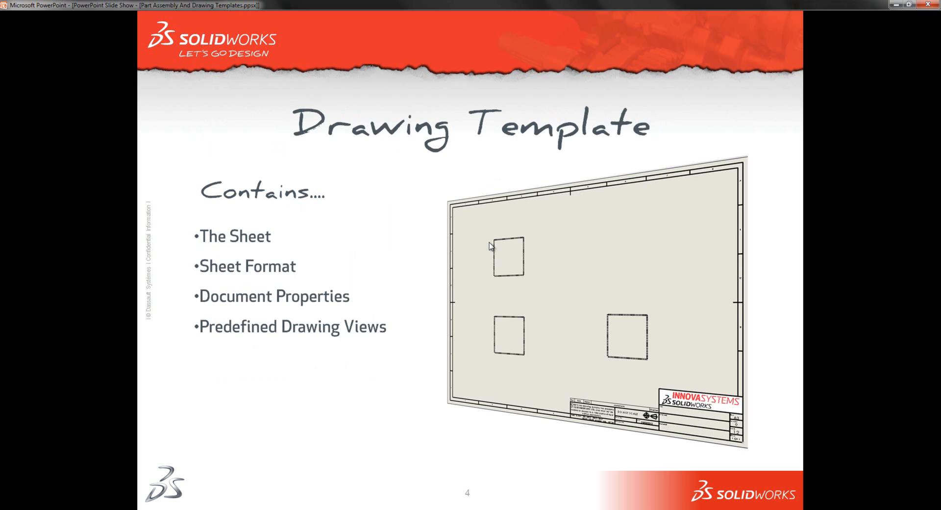
scroll(489, 242, "up", 1)
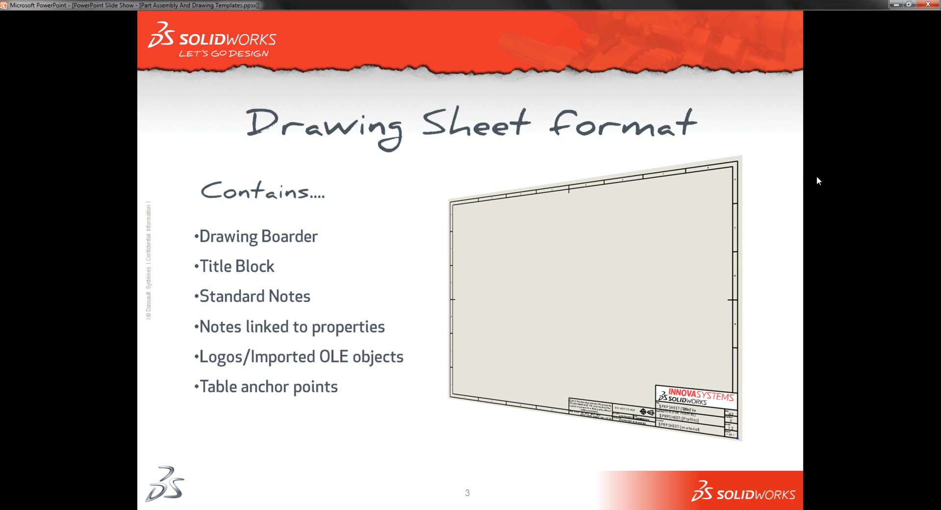
key("super+Tab")
key("super+Tab")
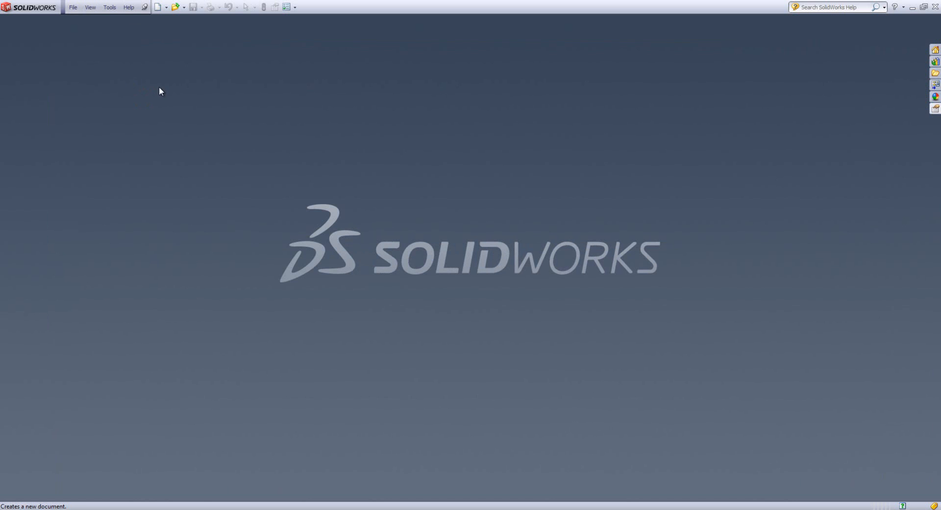
Step: Open Holmatro Arm.DWG from the Webinar folder, with the file filter set to All Files
left_click(73, 7)
left_click(108, 31)
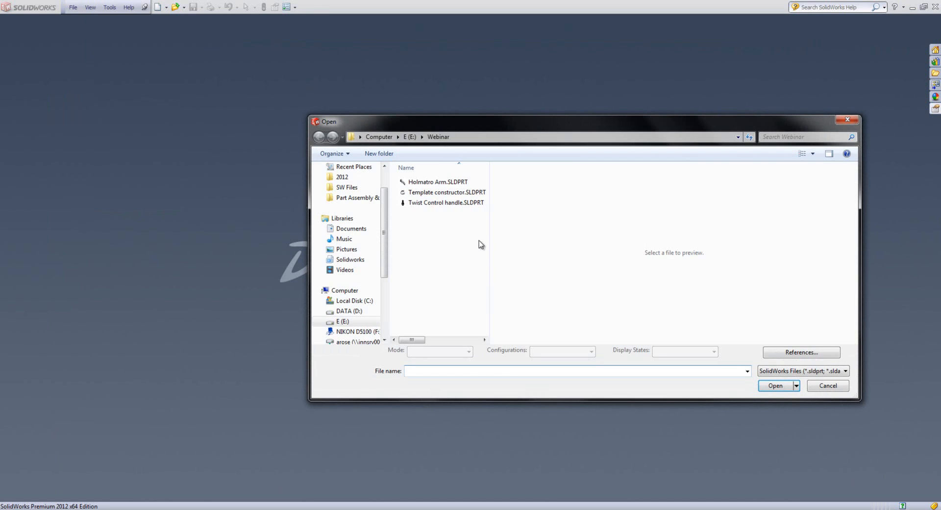
left_click(803, 370)
scroll(800, 362, "down", 1)
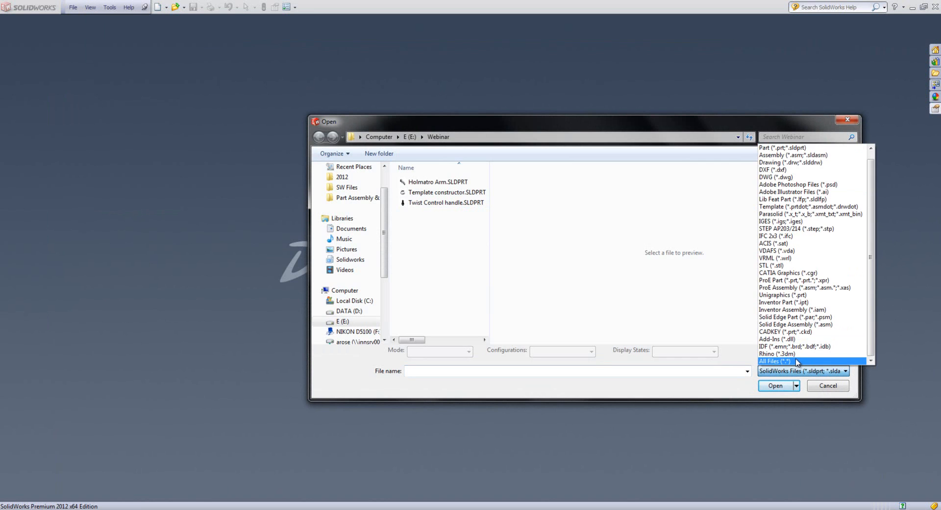
left_click(800, 363)
left_click(454, 182)
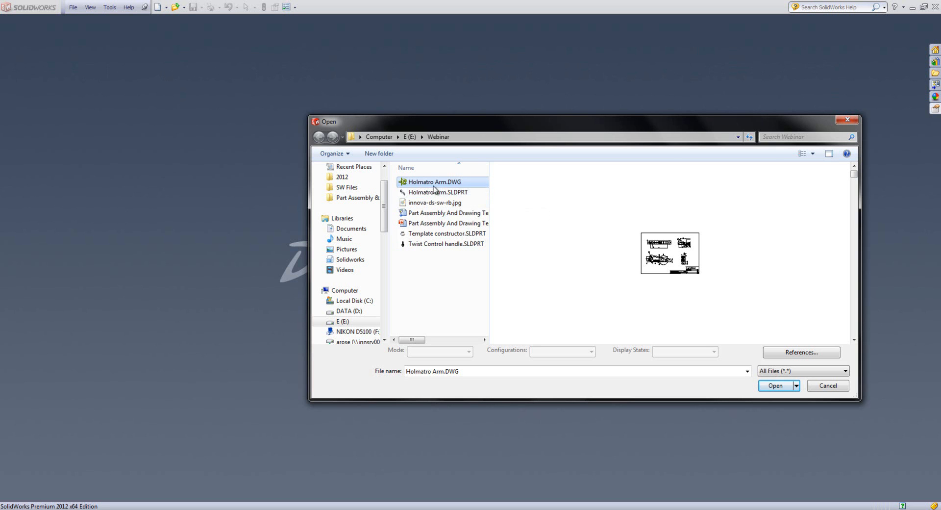
left_click(779, 386)
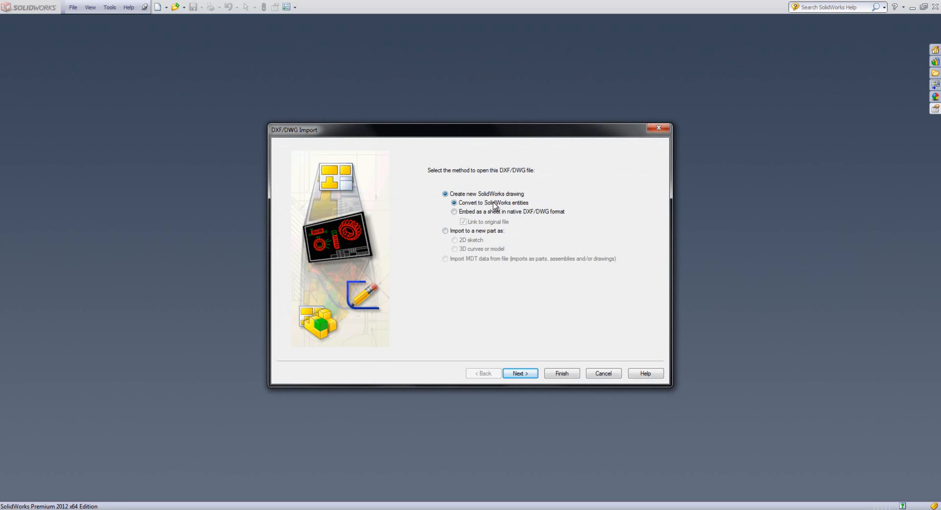
Step: Import the DWG as a new SolidWorks drawing with converted entities and assign its FORMAT layer to the sheet format
left_click(520, 372)
left_click(299, 181)
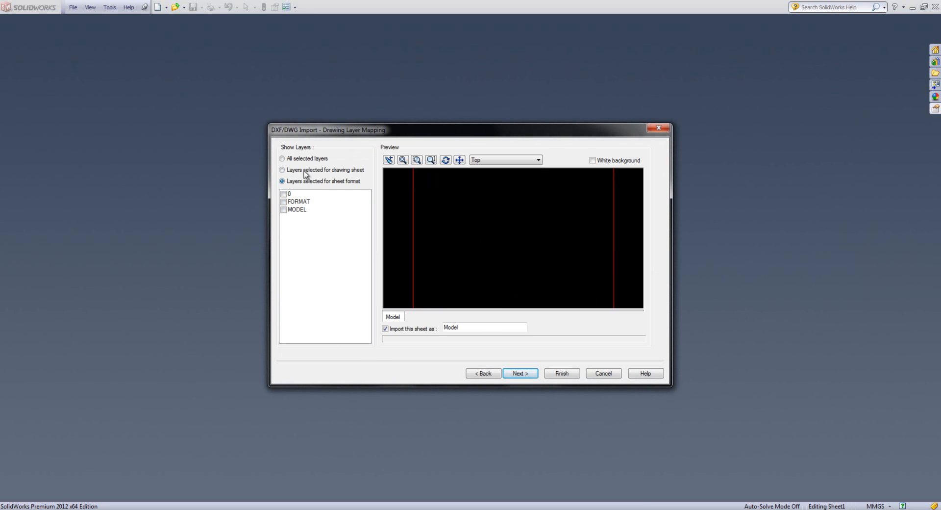
left_click(302, 162)
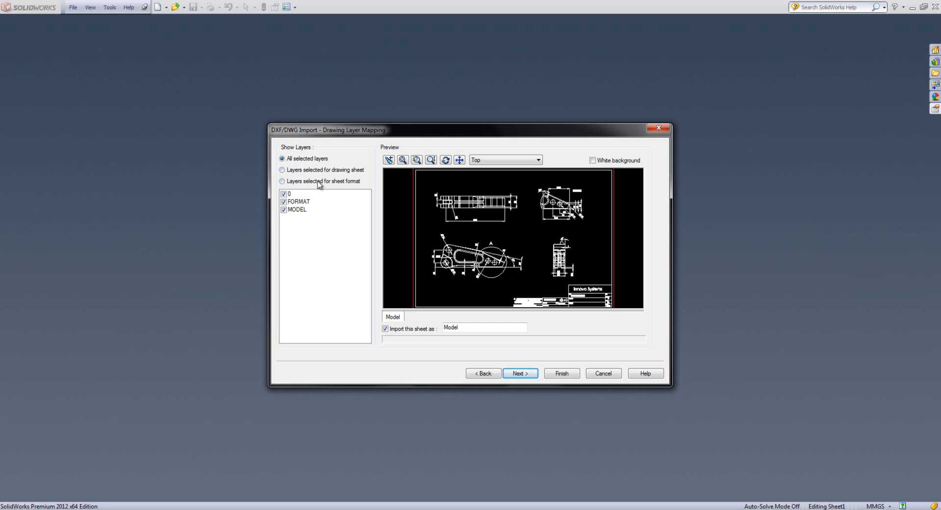
left_click(304, 170)
left_click(349, 182)
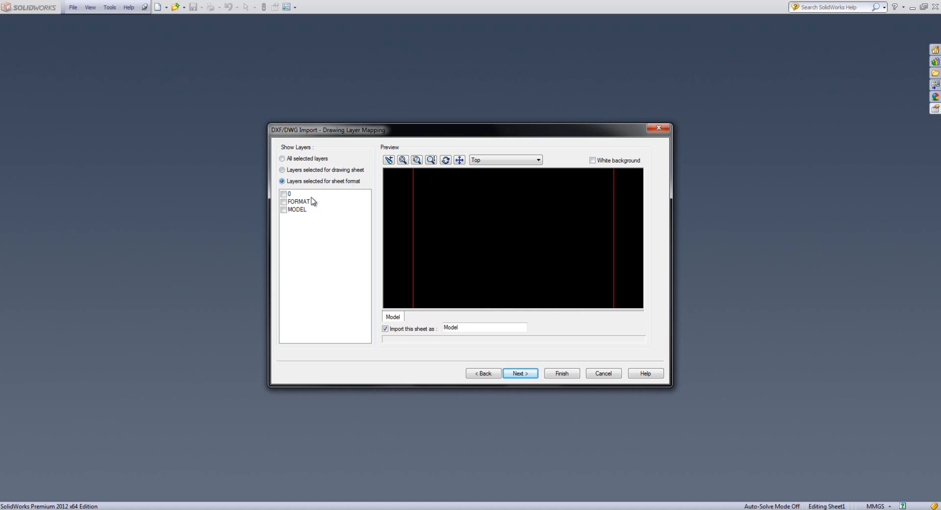
left_click(284, 202)
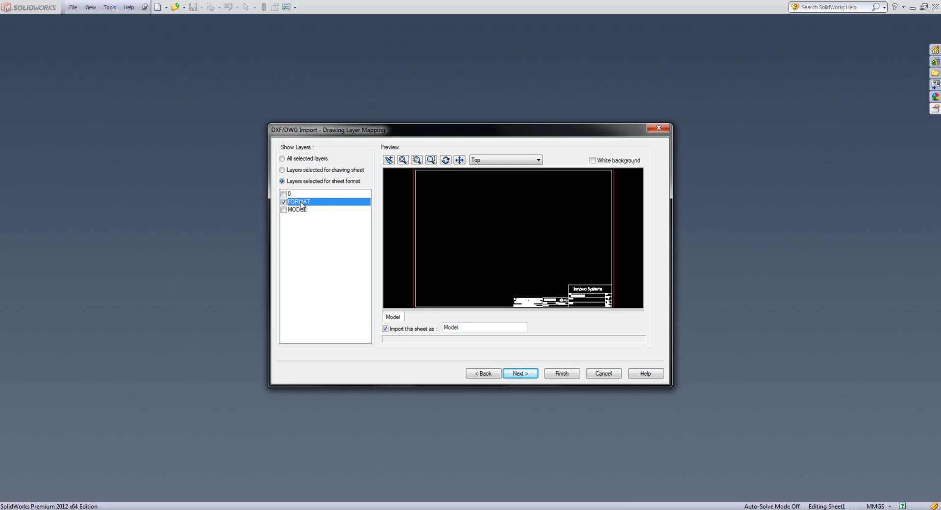
Step: Keep the A3 - Landscape paper size, center the imported geometry in the sheet and finish the import
left_click(520, 374)
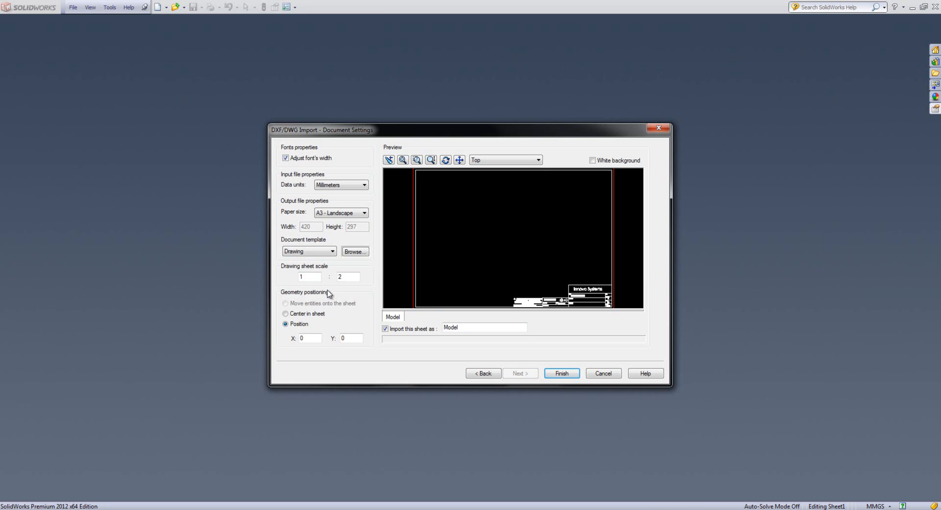
left_click(340, 215)
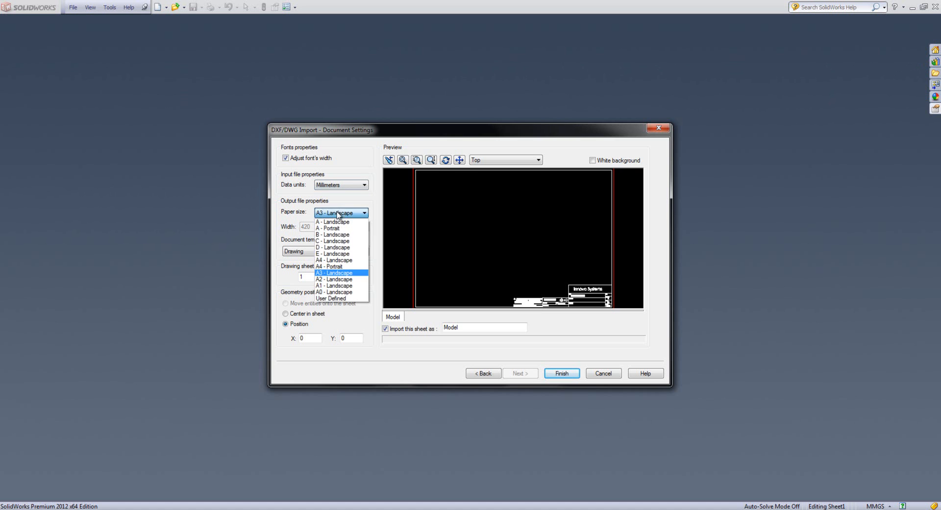
left_click(365, 212)
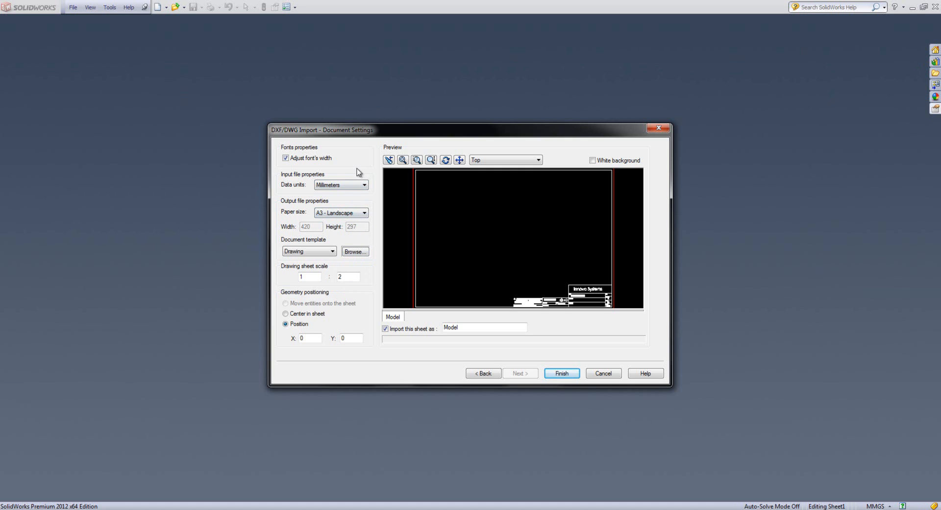
left_click(308, 315)
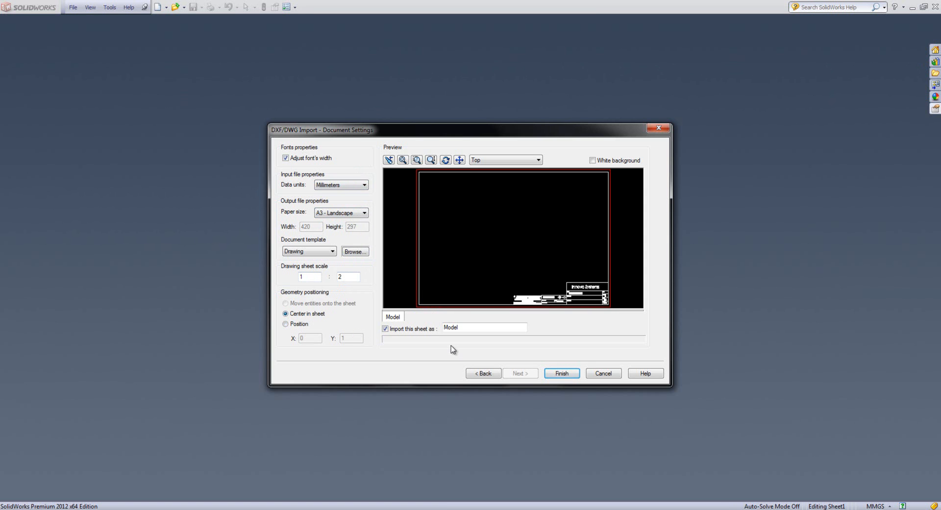
left_click(561, 378)
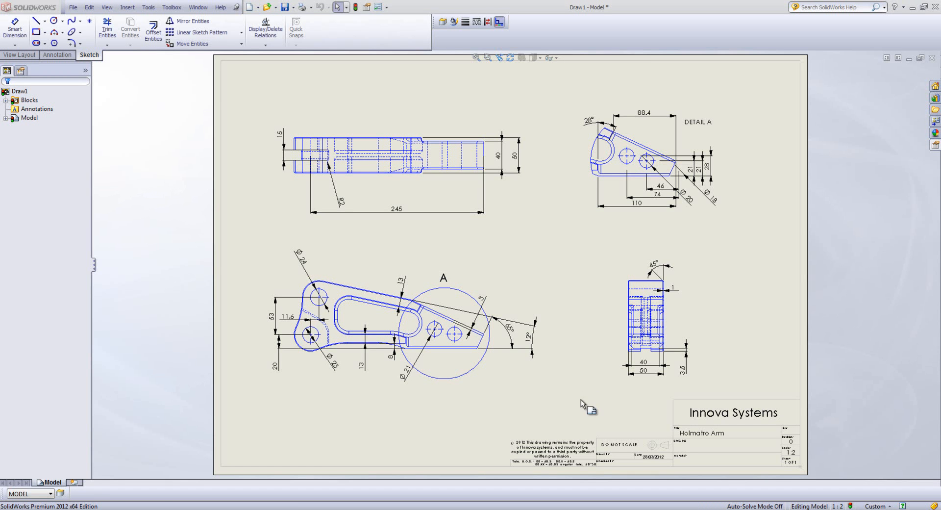
Step: Delete all the imported arm geometry and dimensions from the drawing sheet, leaving the border and title block
left_click(582, 399)
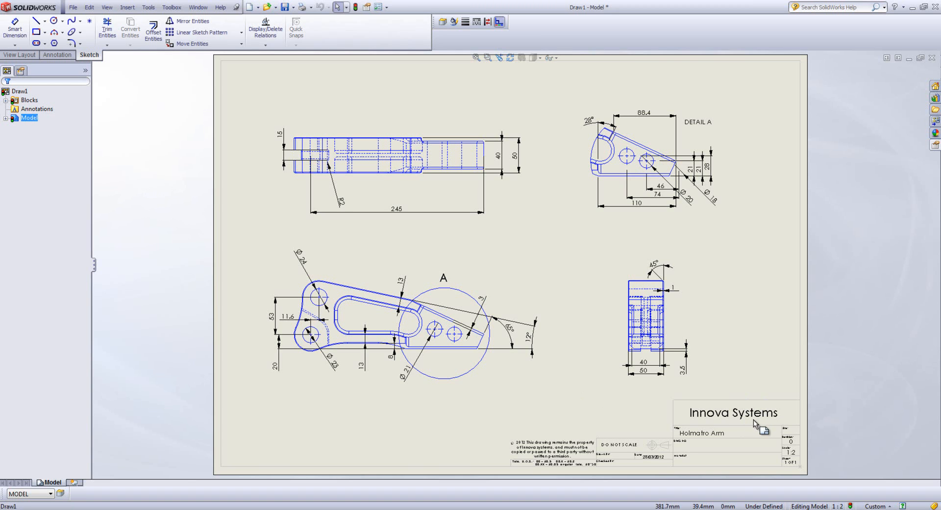
left_click(644, 282)
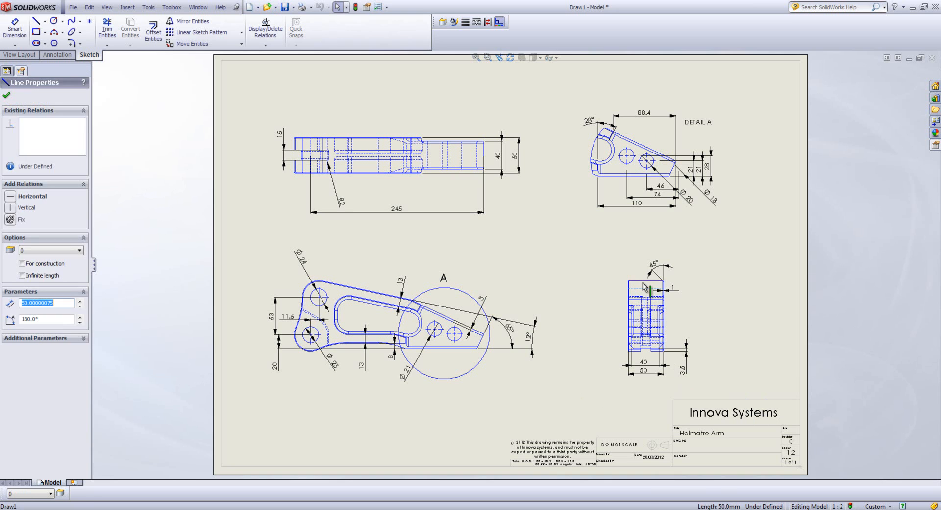
left_click(705, 334)
mouse_move(756, 404)
left_mouse_down()
mouse_move(612, 317)
mouse_move(363, 113)
mouse_move(237, 80)
left_mouse_up()
key("Delete")
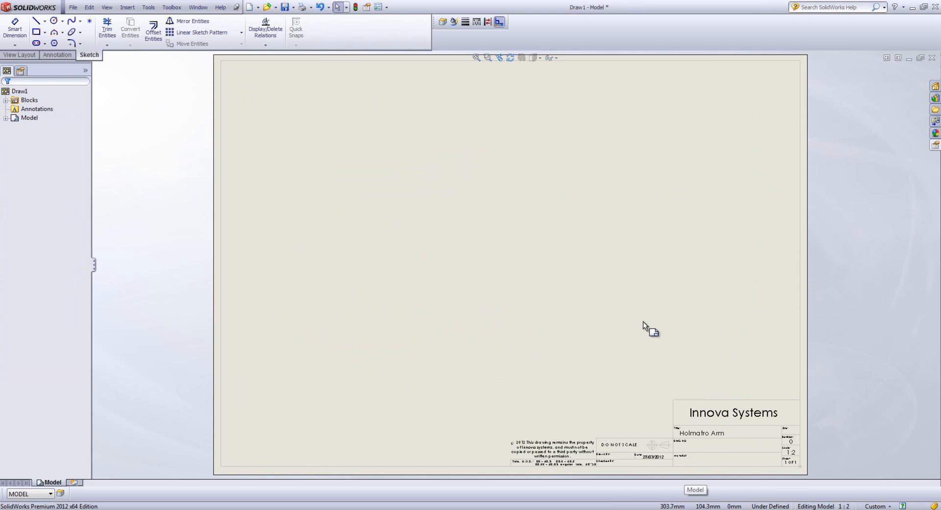
Step: Edit the sheet format and delete the Innova Systems note from the title block
right_click(630, 274)
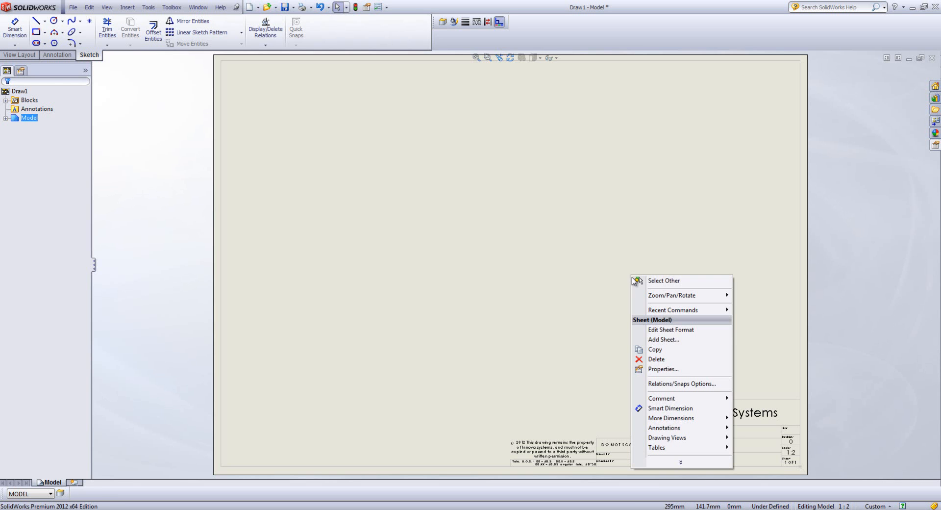
left_click(668, 330)
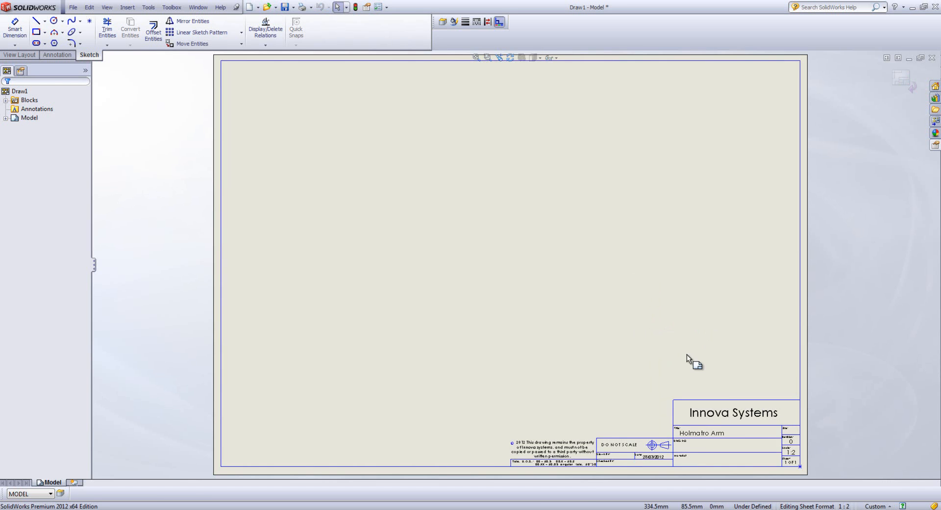
scroll(687, 354, "up", 2)
scroll(689, 436, "up", 1)
scroll(689, 437, "up", 2)
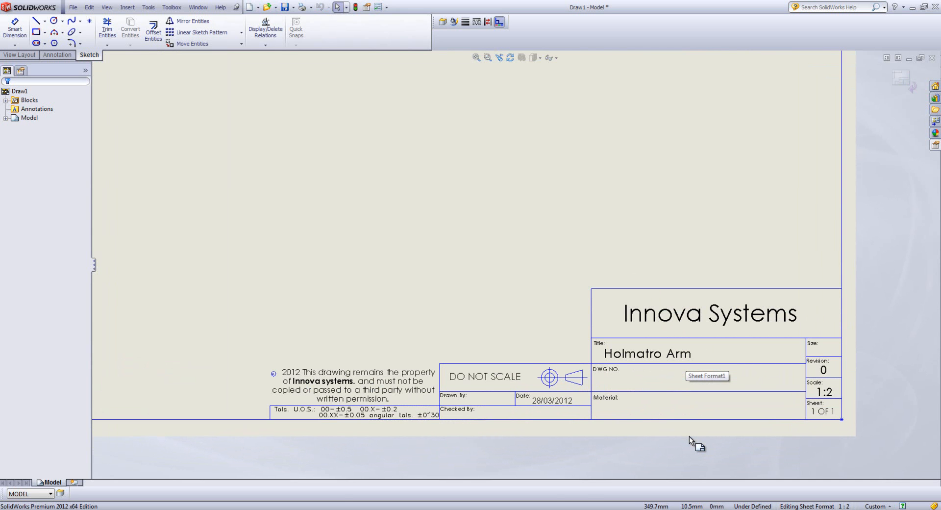
scroll(691, 430, "up", 2)
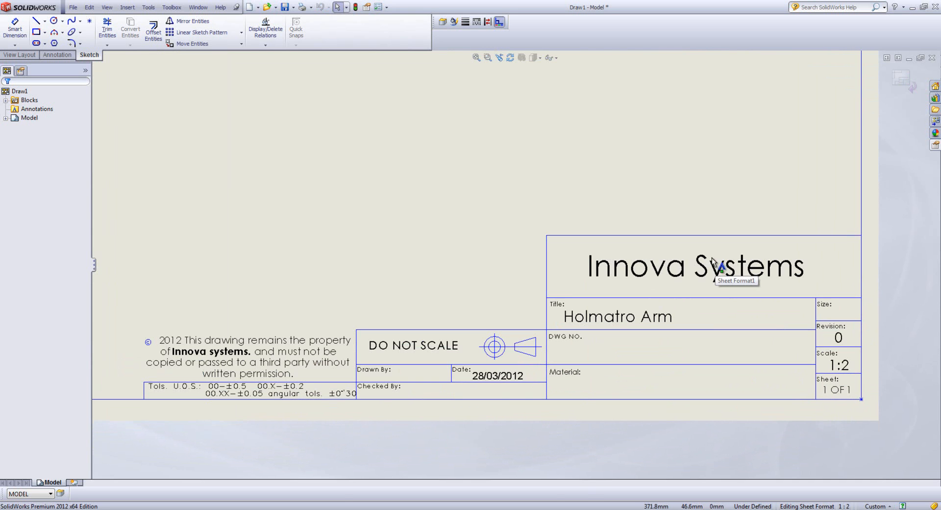
left_click(708, 274)
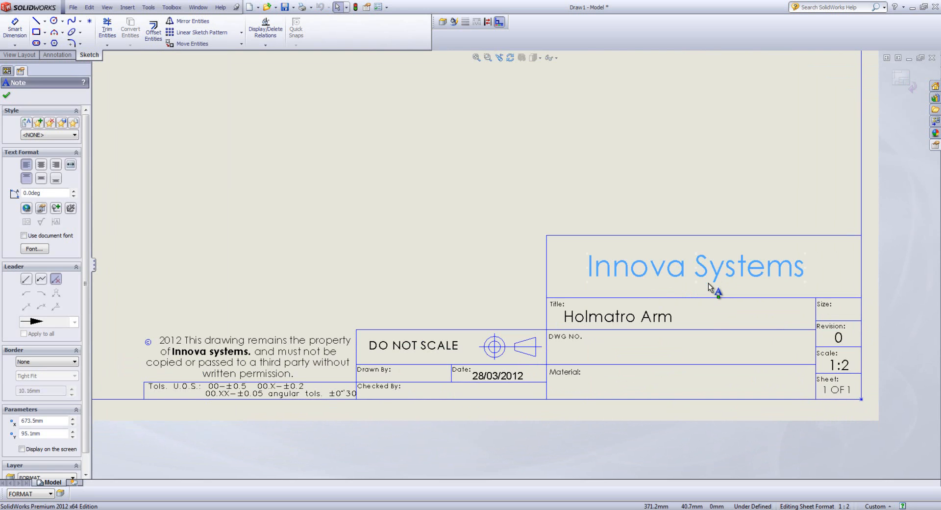
key("Delete")
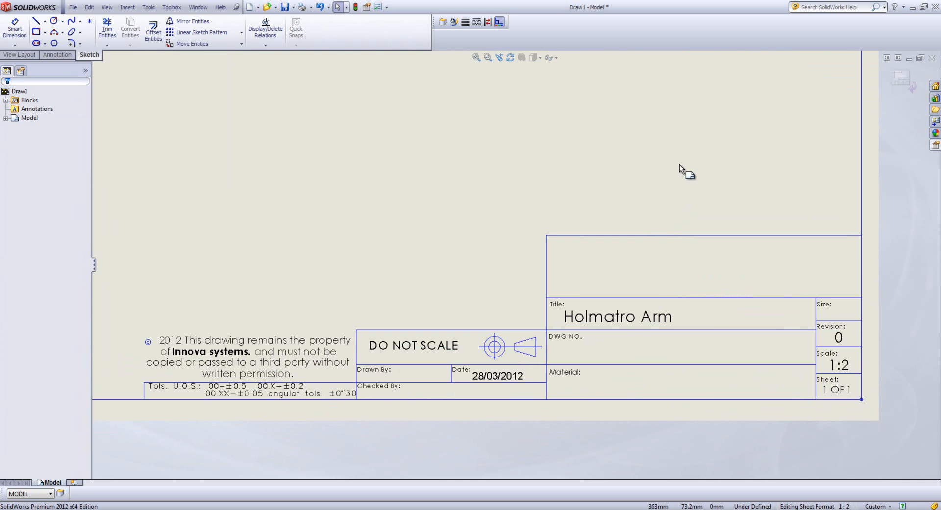
Step: Switch to the Webinar folder in Windows Explorer and open the logo image innova-ds-sw-rb.jpg in Paint
mouse_move(74, 509)
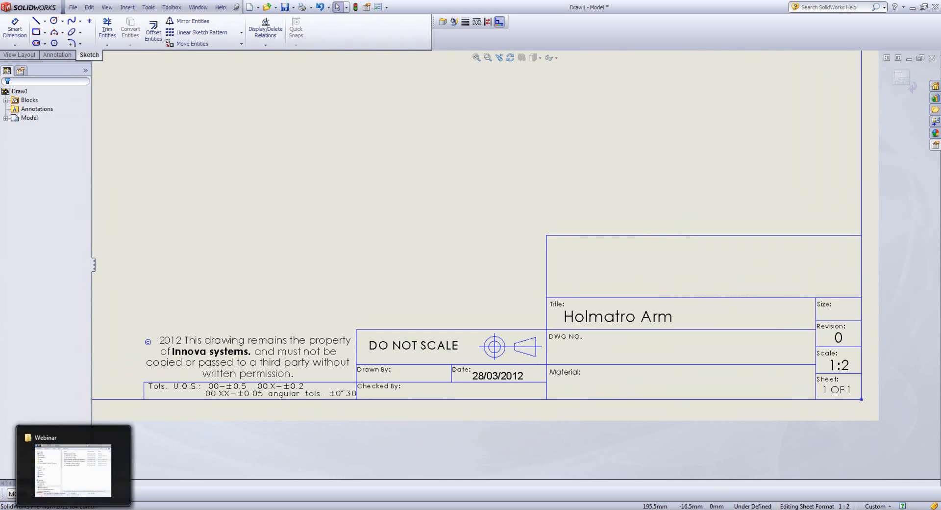
left_click(72, 469)
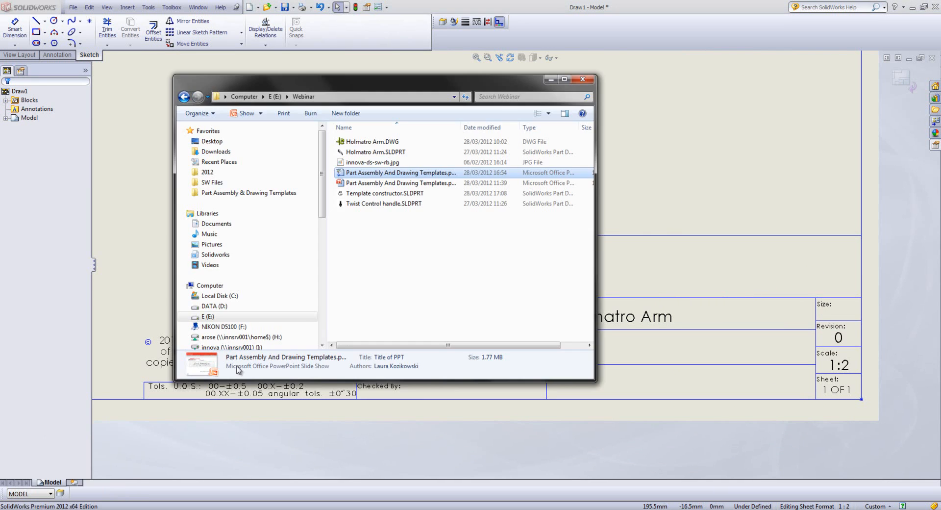
double_click(378, 163)
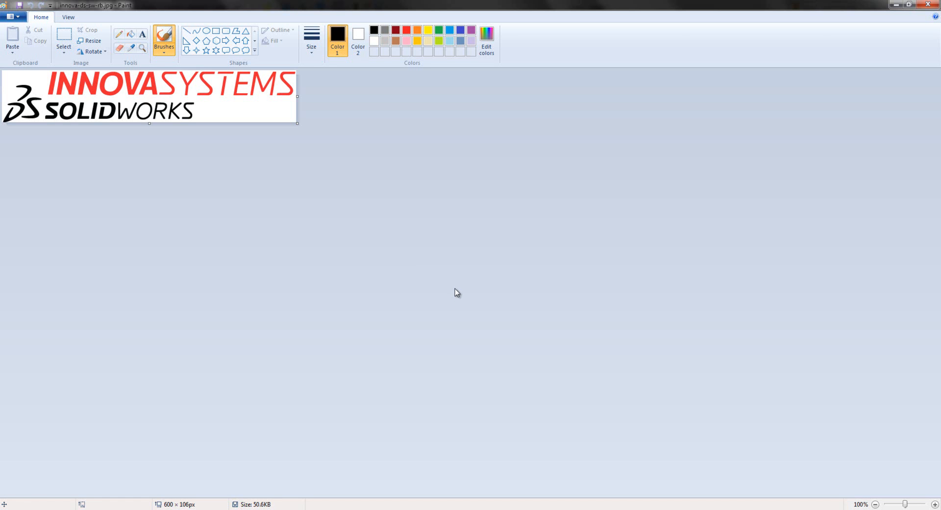
Step: Switch back to the SolidWorks drawing and insert innova-ds-sw-rb.jpg from the Webinar folder as an object created from file
key("super+Tab")
key("super+Tab")
key("super+Tab")
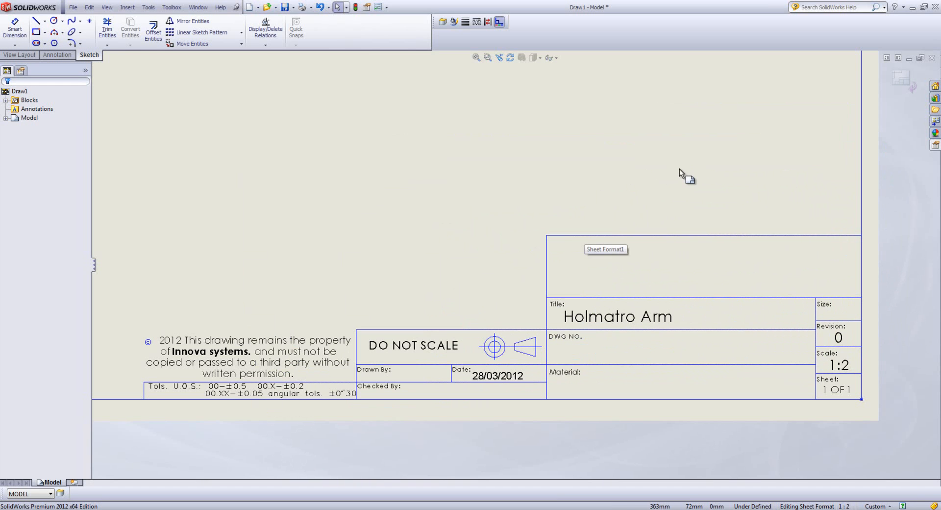
left_click(126, 8)
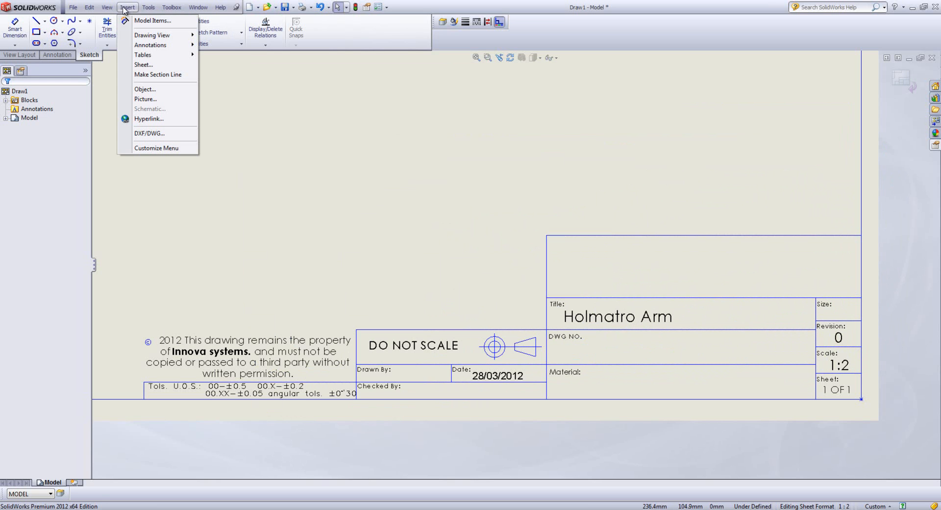
left_click(167, 89)
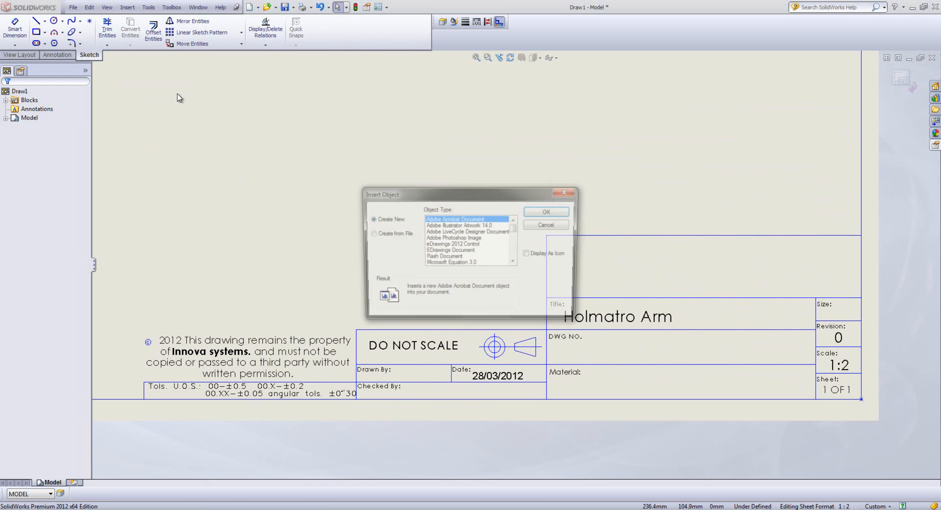
left_click(370, 234)
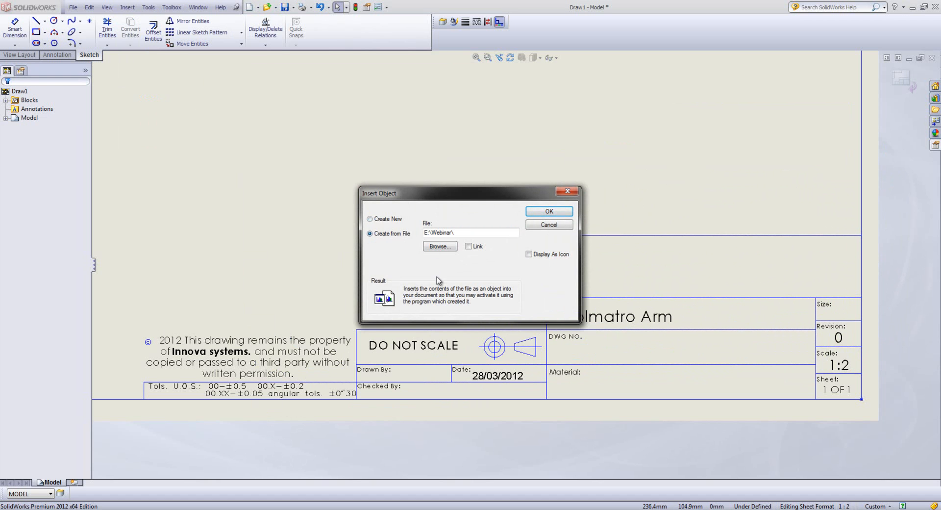
left_click(440, 246)
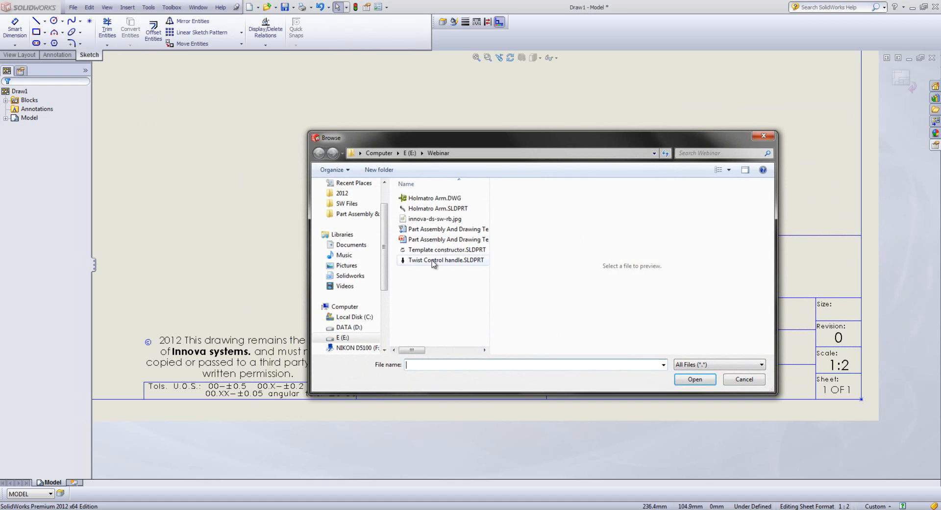
left_click(431, 218)
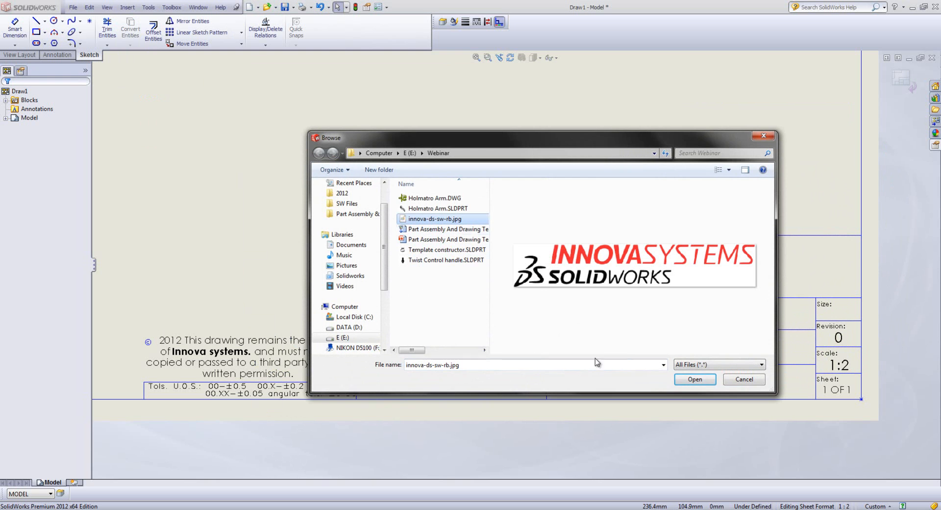
left_click(695, 378)
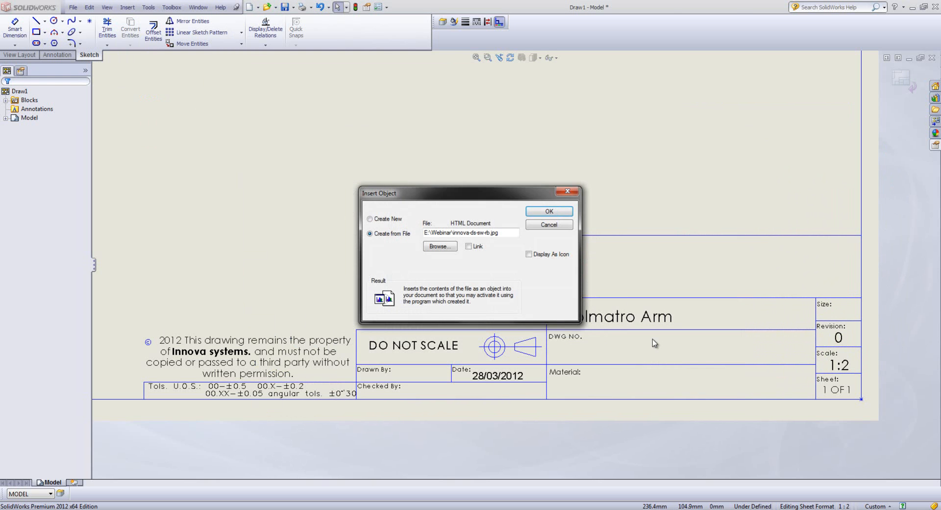
left_click(549, 211)
Step: Move and shrink the logo to fit the empty box above the Title cell, and exit sheet format editing
scroll(559, 162, "up", 1)
left_click_drag(520, 124, 701, 250)
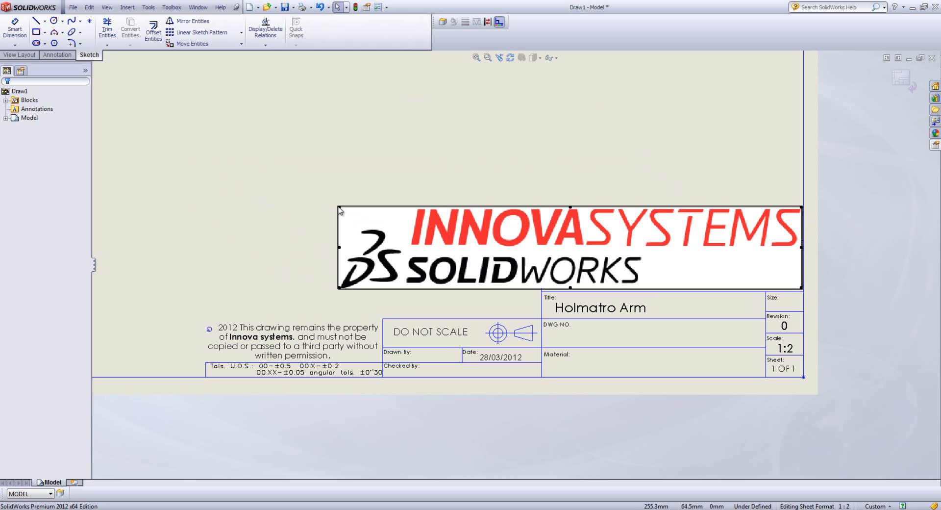
left_click_drag(339, 208, 542, 250)
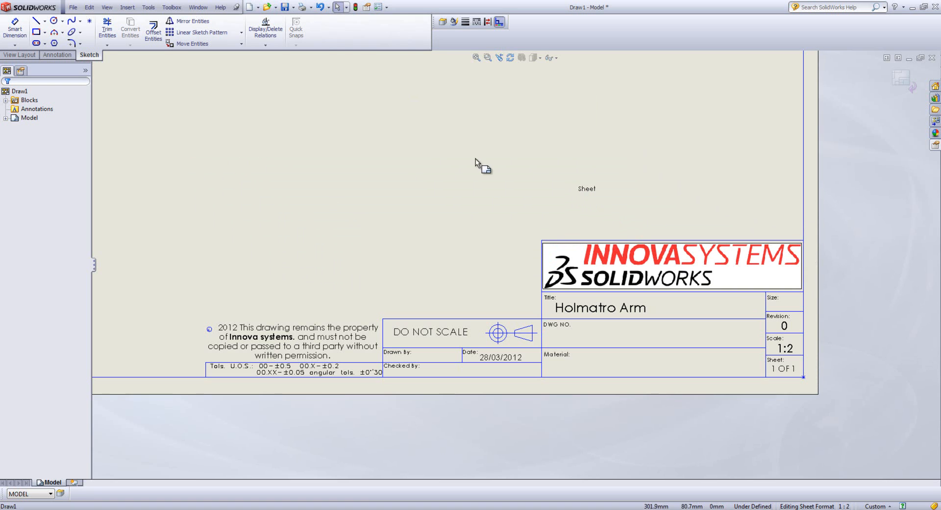
left_click(906, 81)
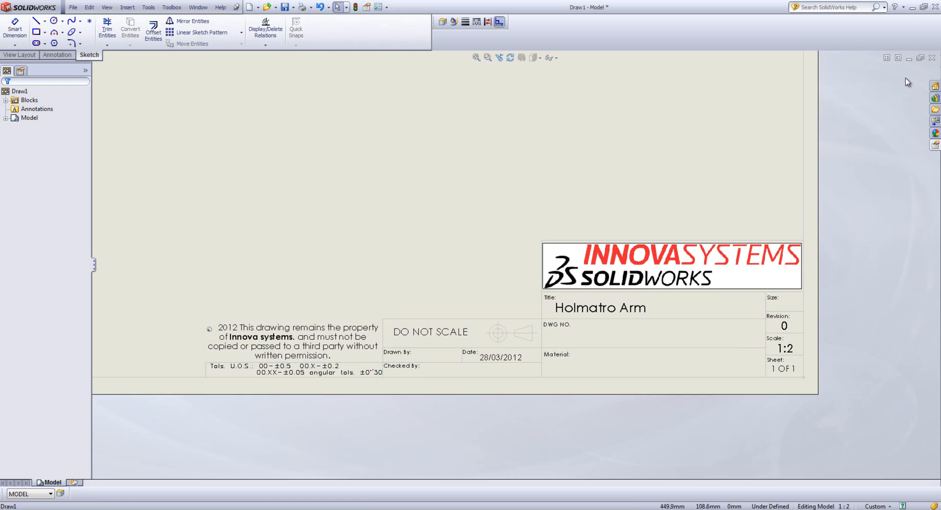
Step: Reopen the sheet format for editing
scroll(714, 297, "up", 2)
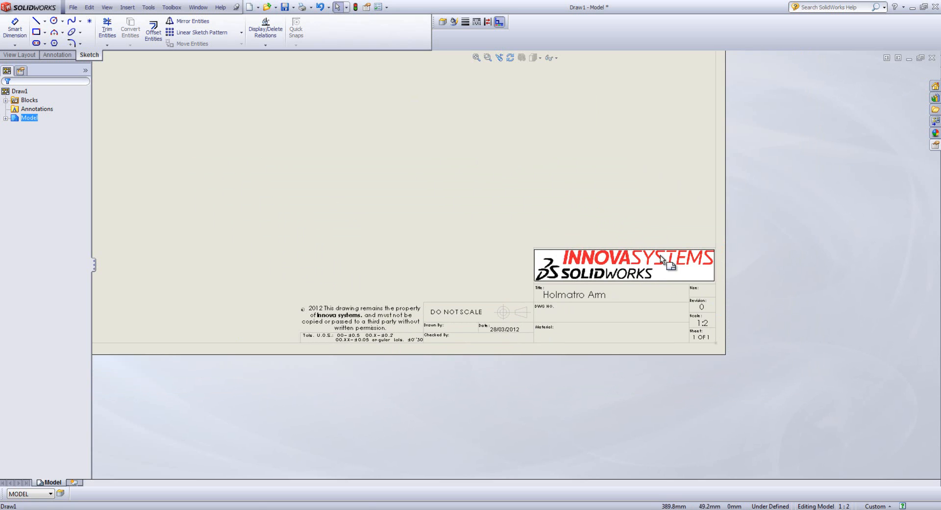
scroll(654, 267, "down", 1)
right_click(569, 191)
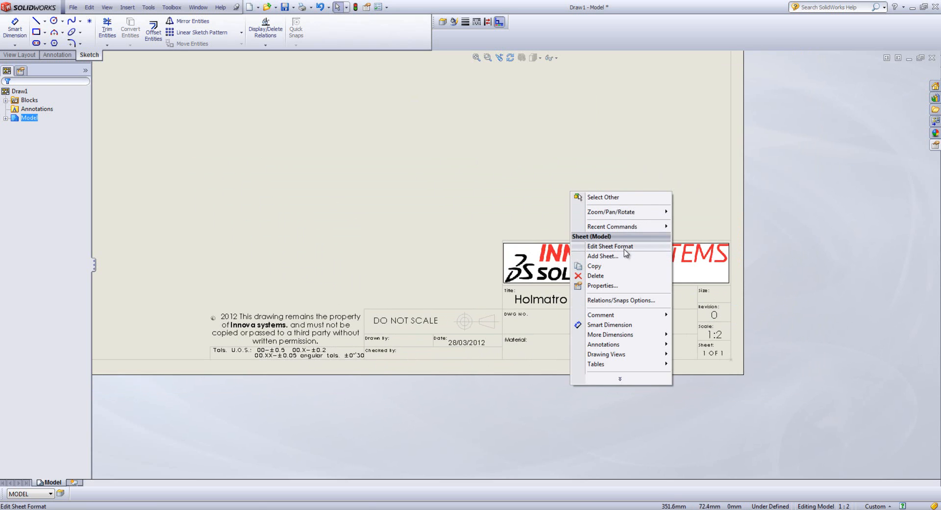
left_click(625, 249)
scroll(596, 283, "down", 2)
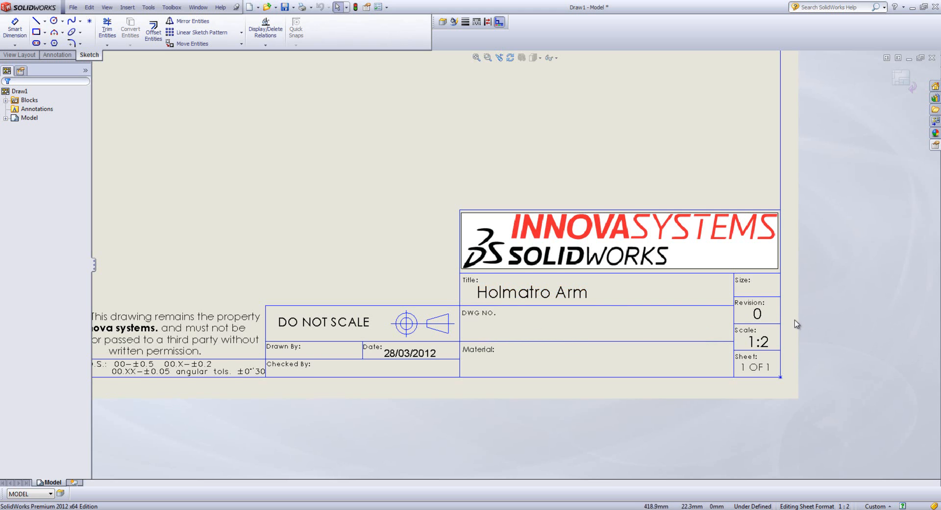
Step: Copy the 0 note from the Revision cell into the empty Size cell of the title block
scroll(785, 319, "down", 4)
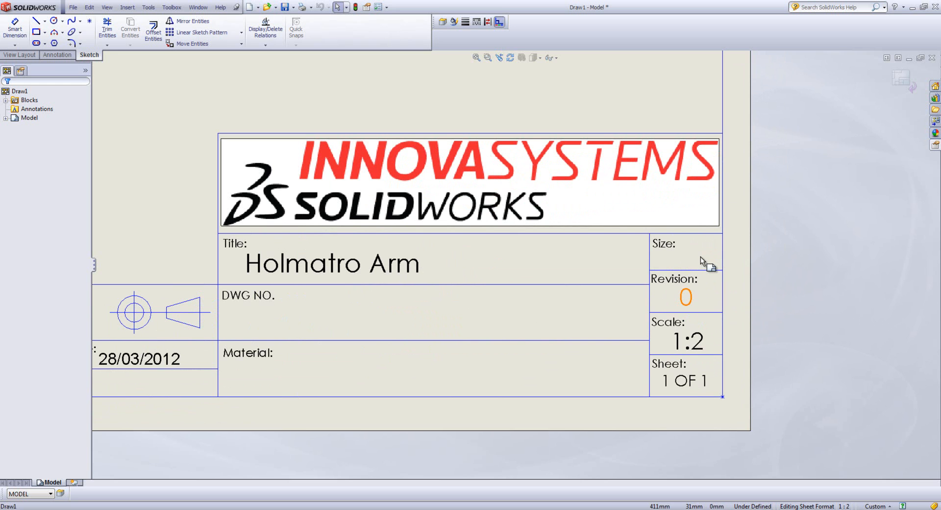
left_click(686, 298)
right_click(689, 300)
key("Escape")
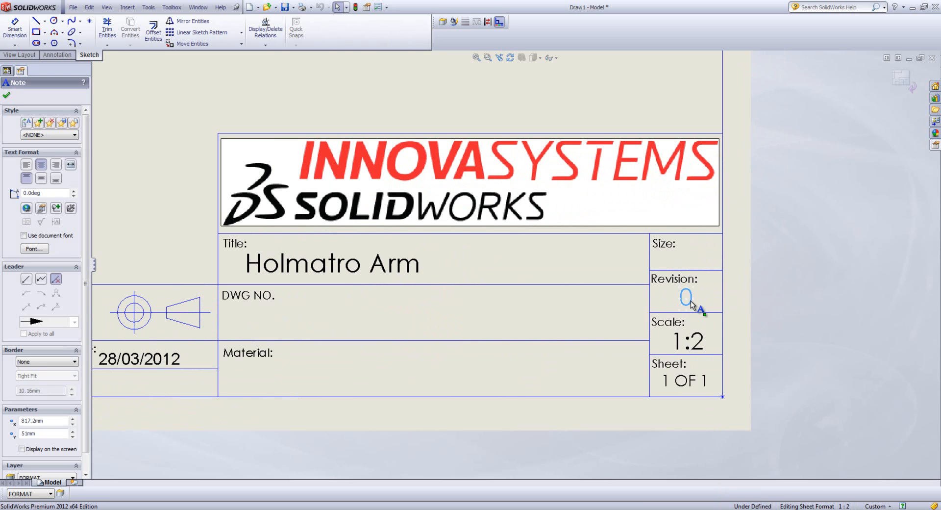
scroll(694, 316, "down", 3)
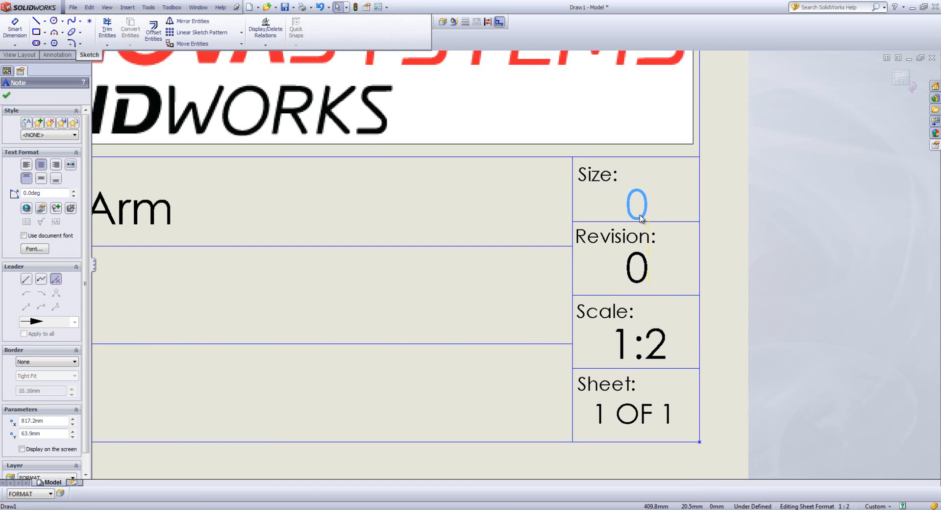
left_click(642, 213)
key("Escape")
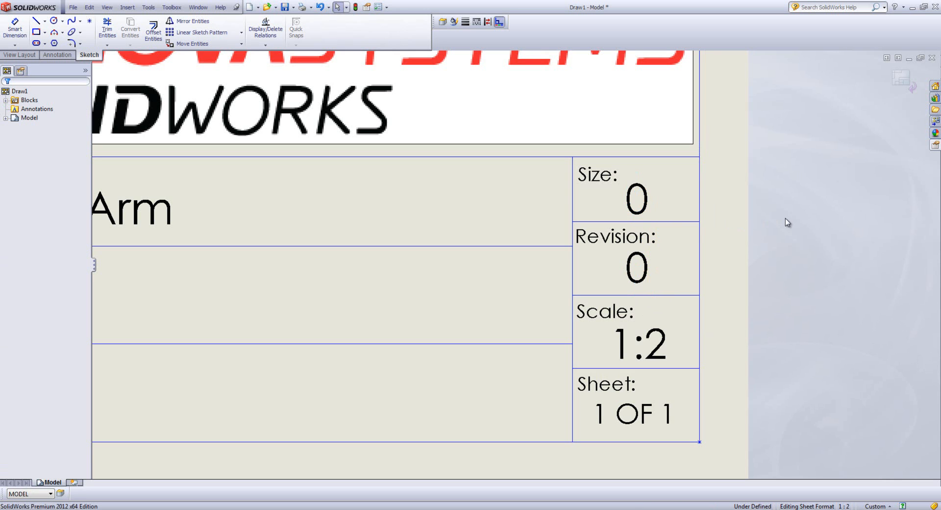
Step: Link the Size cell's note to the current document's SW-Sheet Format Size property in place of its text
double_click(647, 201)
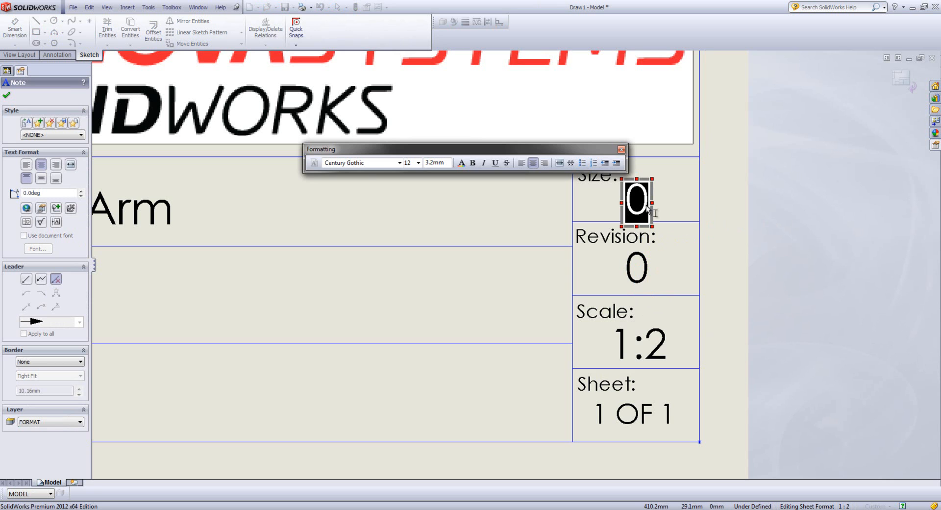
left_click_drag(585, 149, 588, 113)
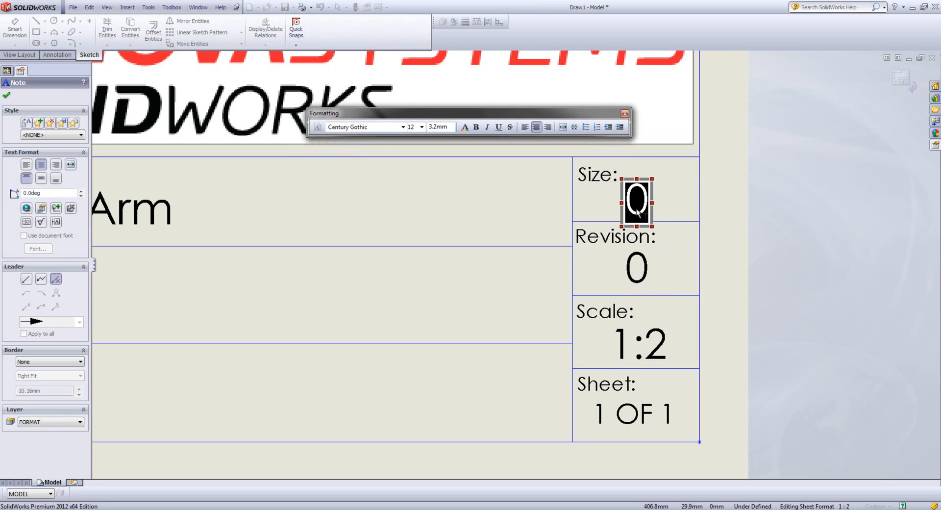
left_click(42, 208)
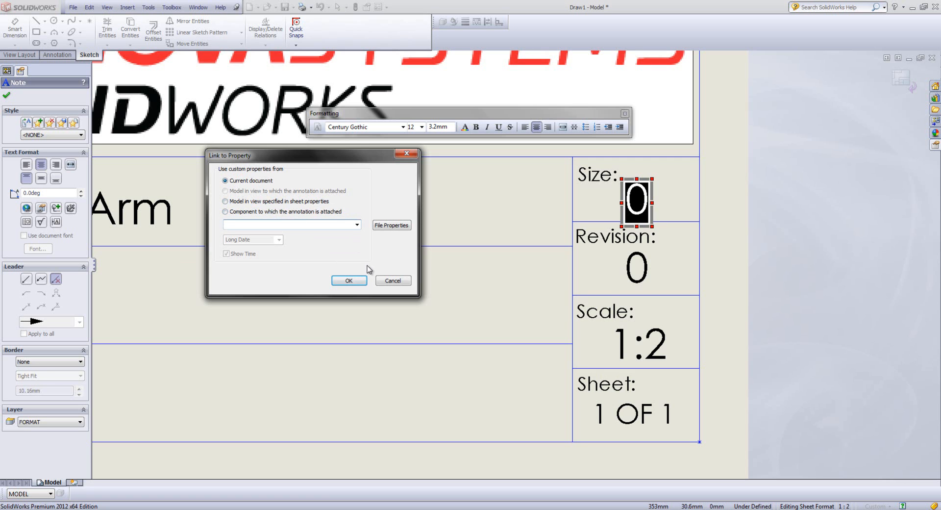
left_click(357, 225)
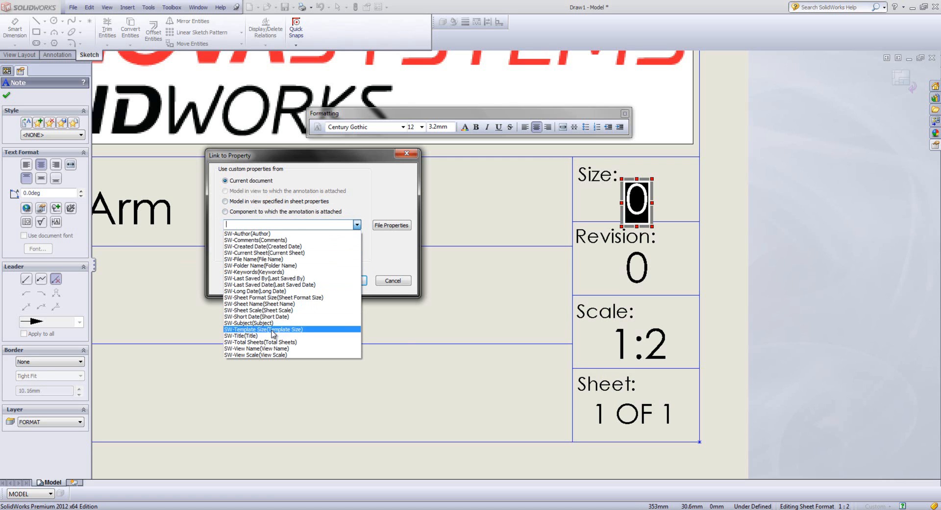
left_click(294, 298)
left_click(352, 283)
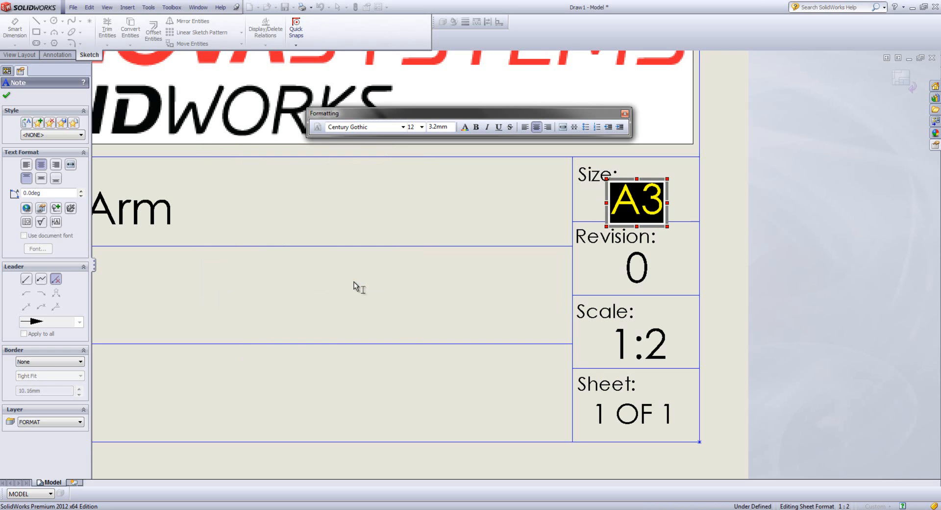
left_click(419, 286)
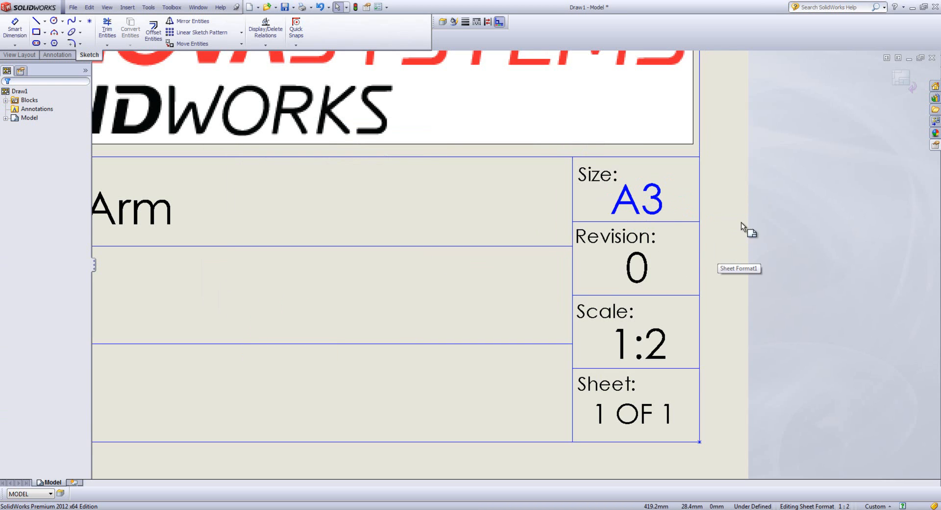
Step: Exit sheet format editing and fit the whole drawing sheet in the view
scroll(637, 285, "up", 3)
scroll(275, 261, "up", 1)
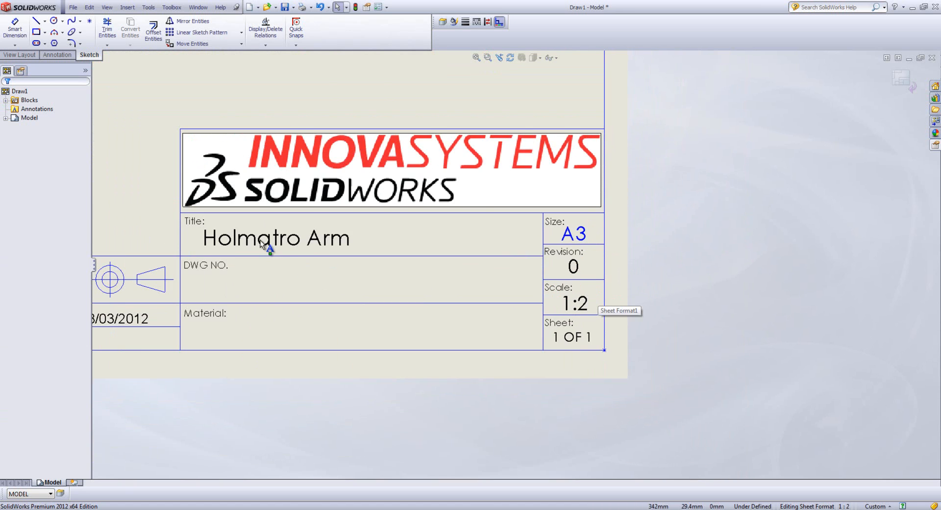
scroll(262, 242, "down", 1)
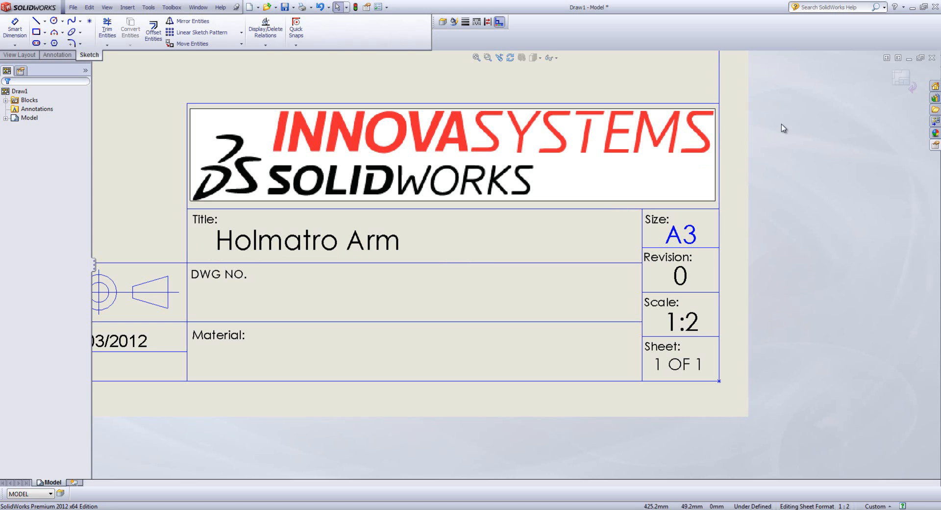
left_click(896, 84)
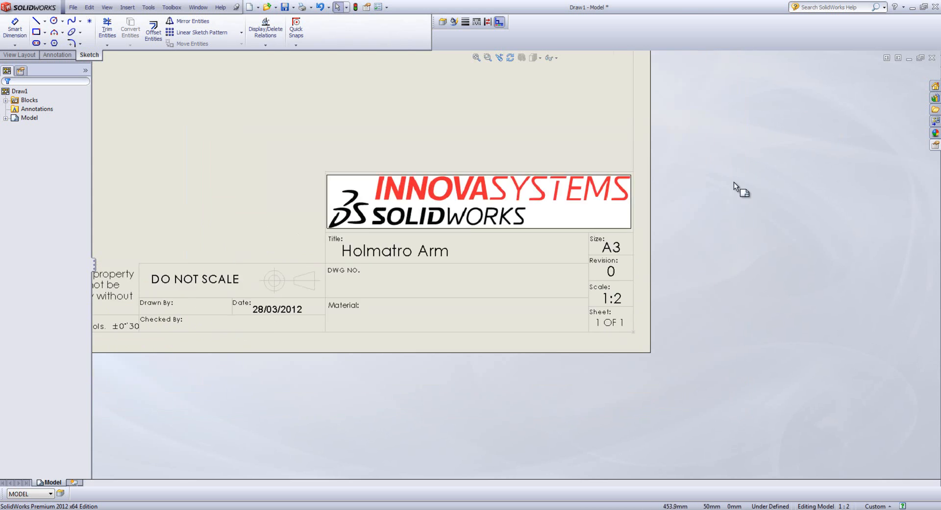
scroll(187, 84, "down", 1)
scroll(202, 101, "up", 2)
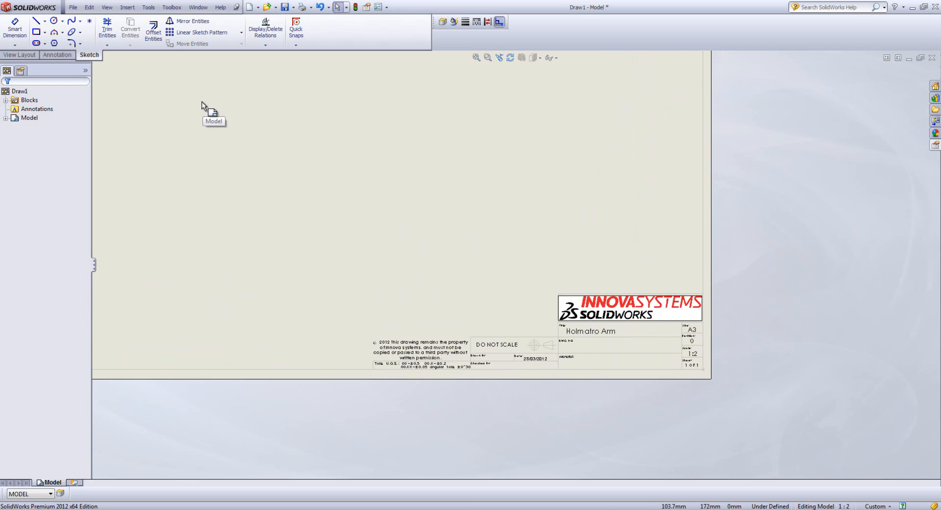
scroll(199, 89, "down", 2)
key("f")
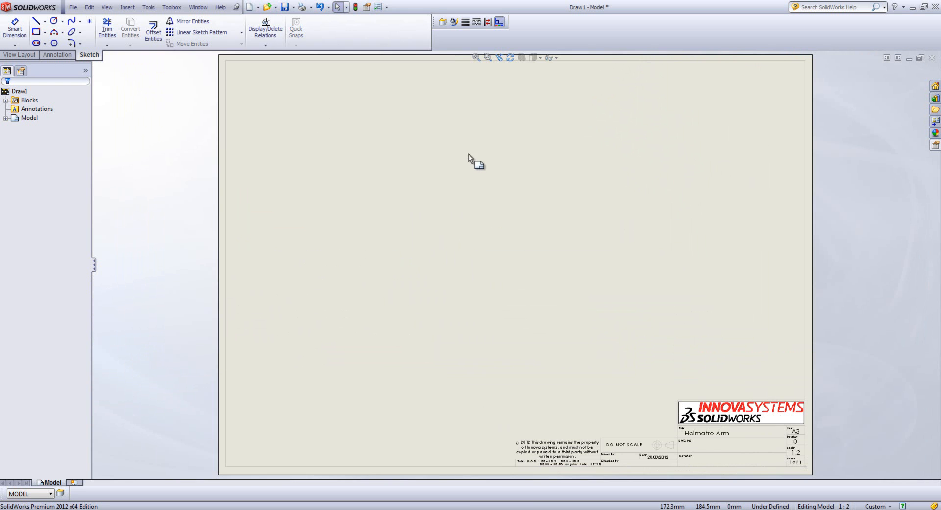
Step: Load the part Template constructor.SLDPRT from the Webinar folder into the View Palette
left_click(935, 121)
left_click(845, 67)
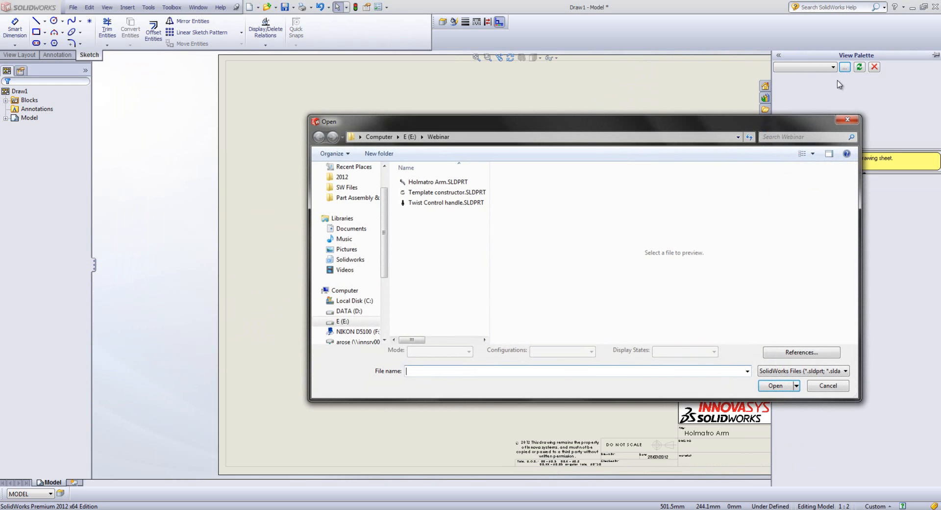
left_click(456, 181)
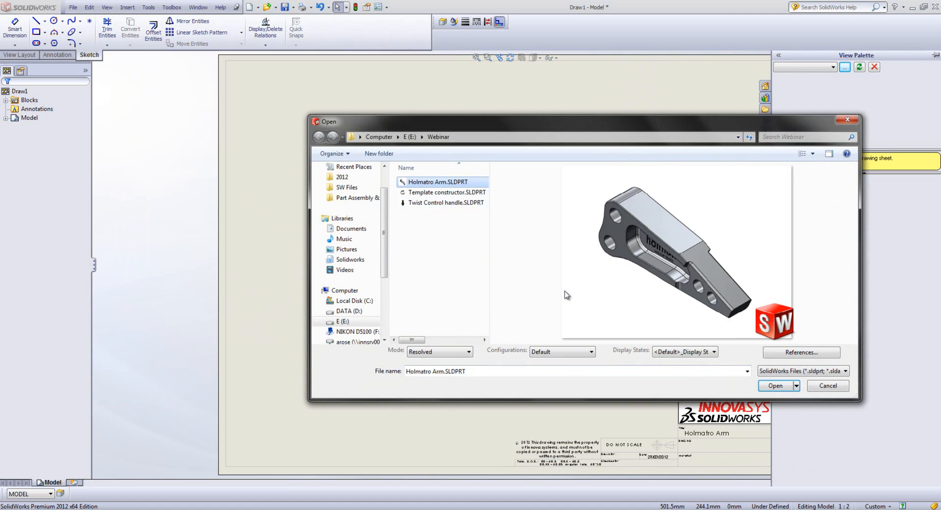
key("Down")
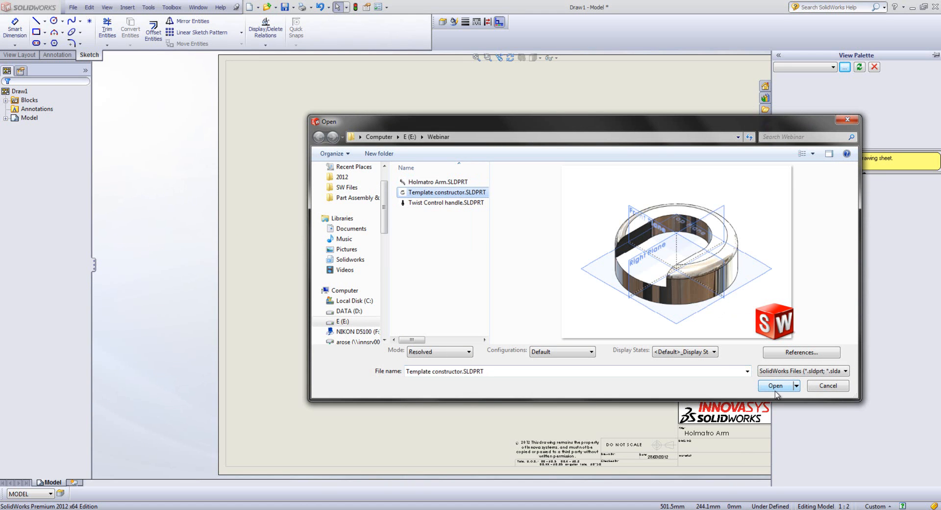
left_click(776, 387)
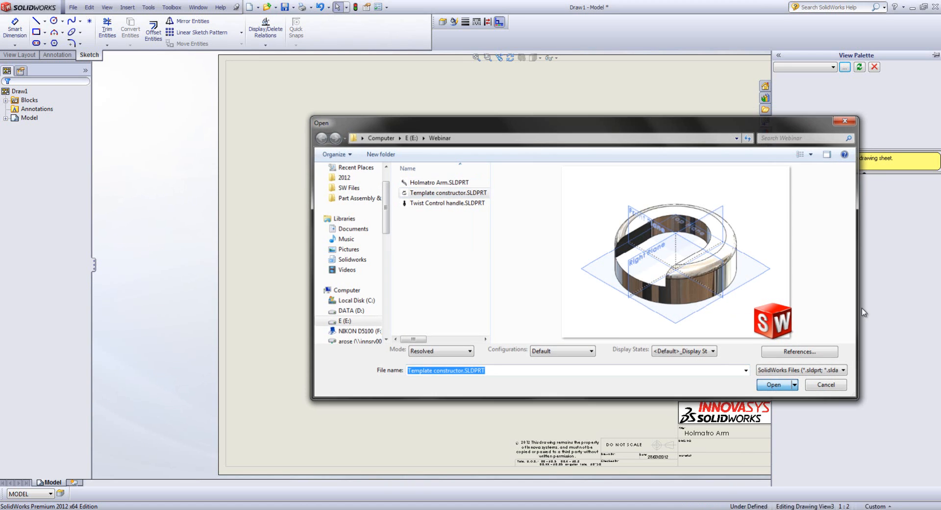
Step: Place a view of the part in the sheet's upper left area and a projected side view to its right
left_click_drag(795, 199, 383, 207)
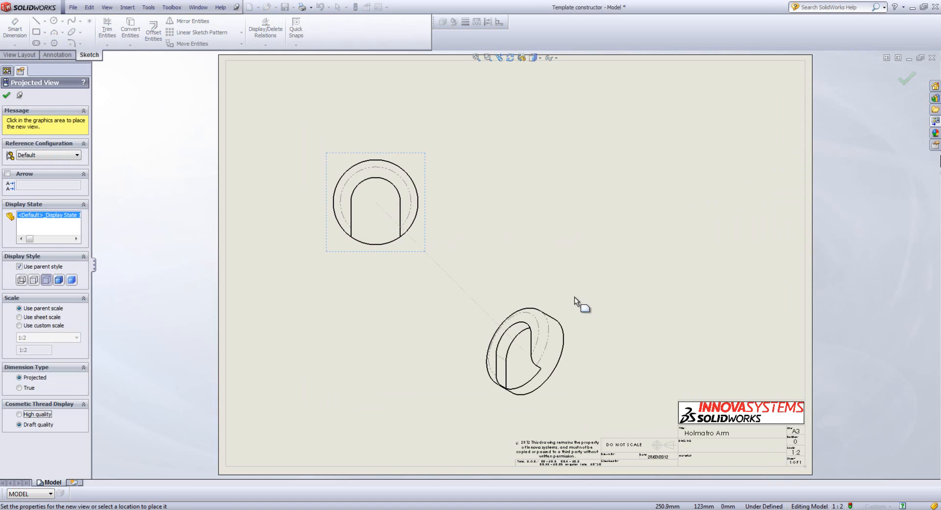
left_click(583, 216)
key("Escape")
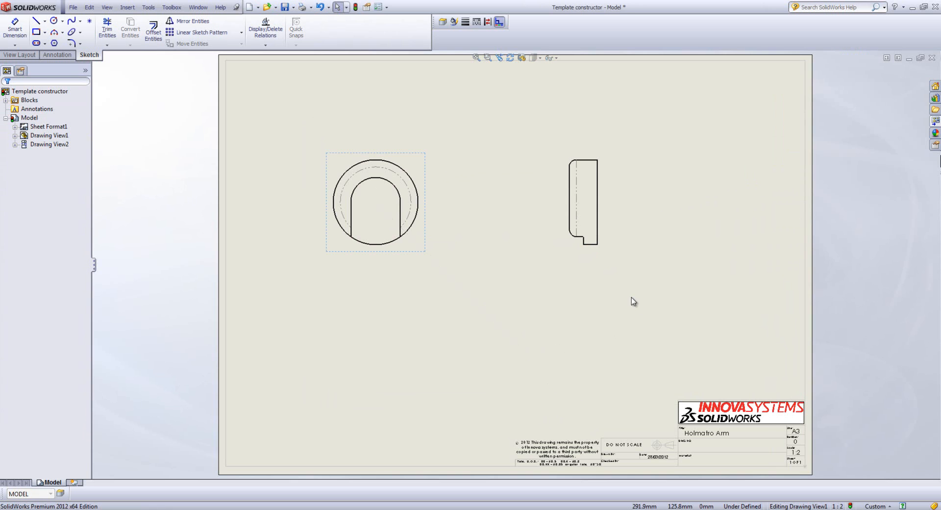
scroll(783, 450, "down", 3)
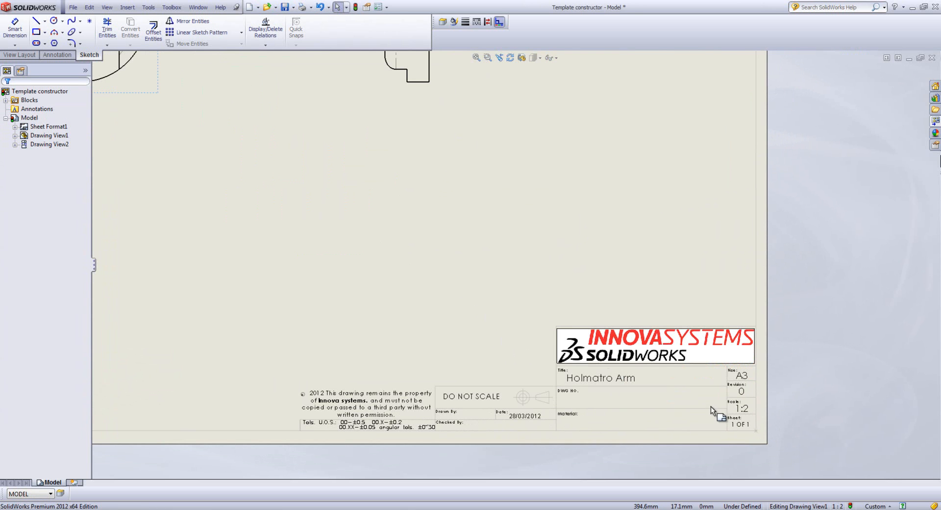
Step: Edit the sheet format and link the Title note to the Description property of the model in view specified in sheet properties
scroll(657, 399, "down", 3)
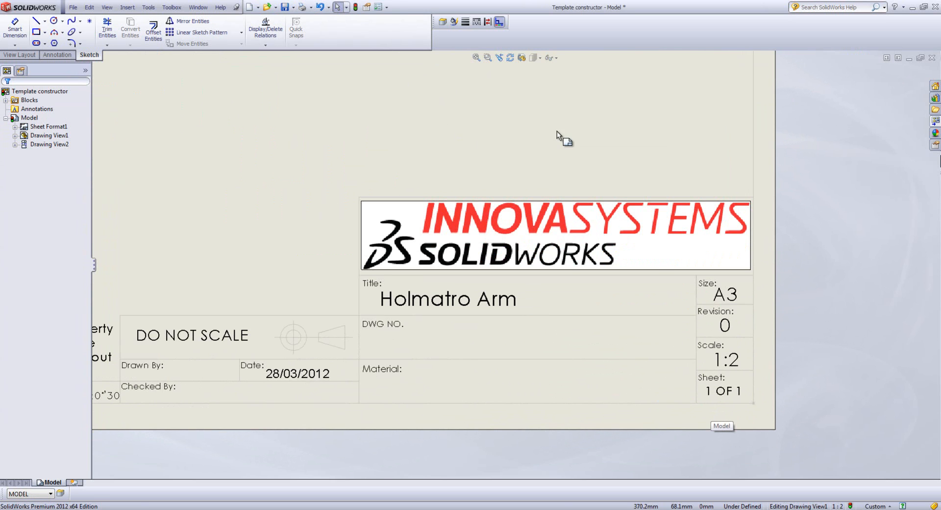
right_click(557, 131)
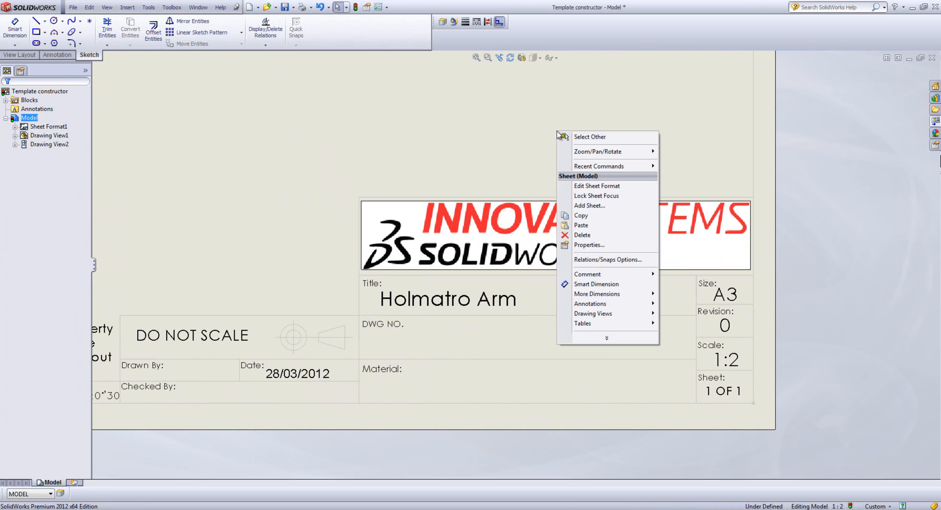
left_click(598, 187)
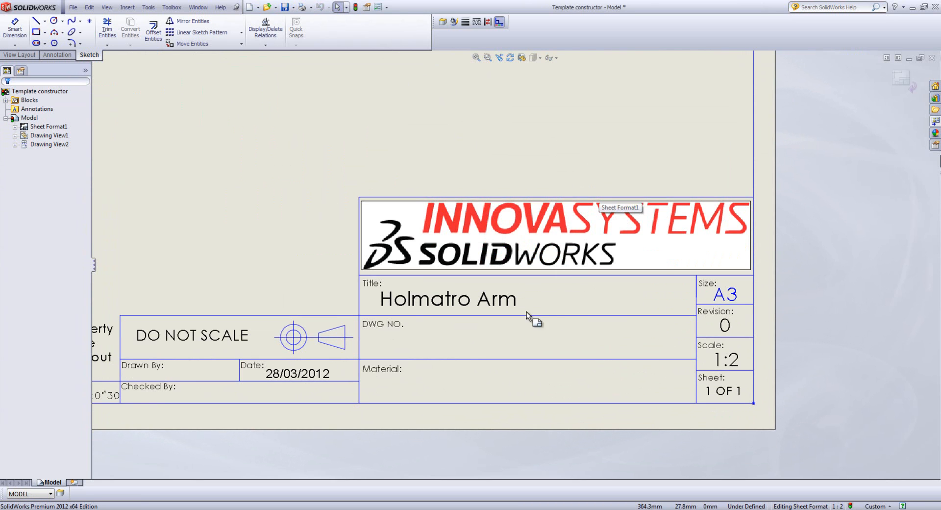
double_click(462, 299)
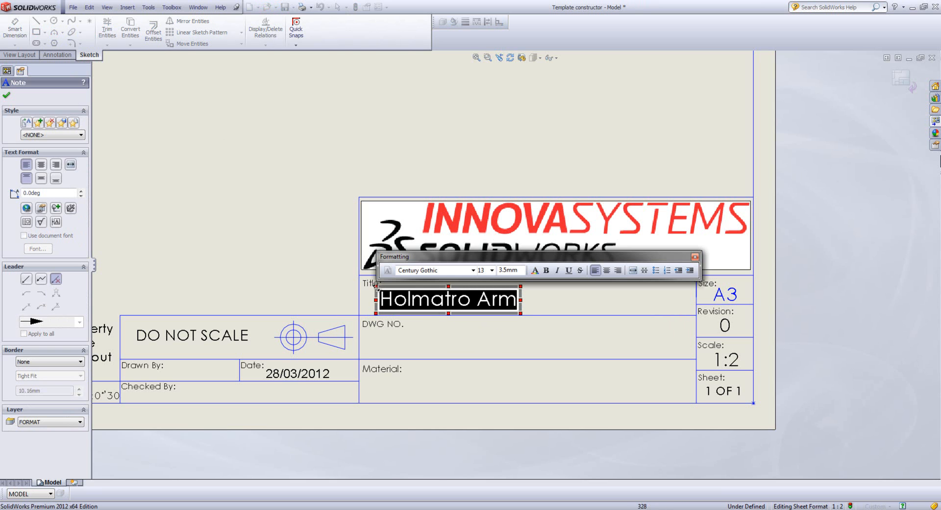
left_click(42, 211)
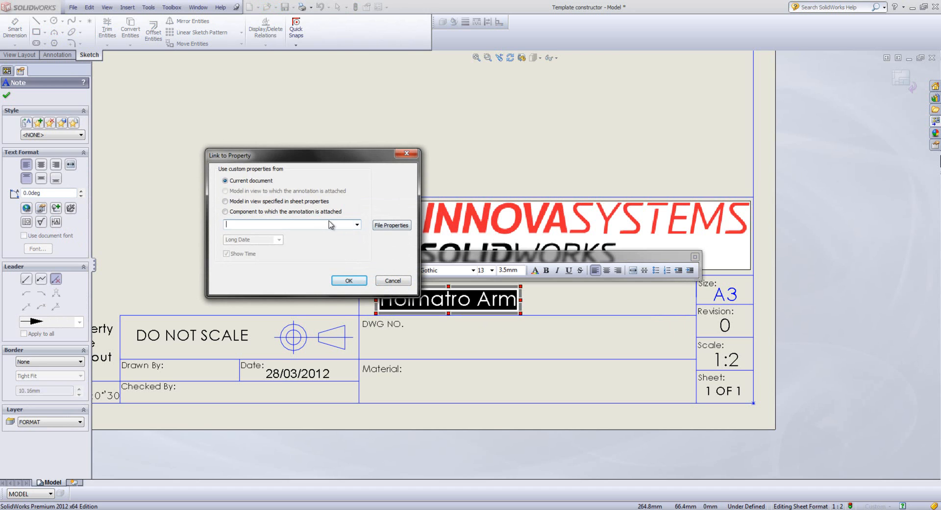
left_click(245, 202)
left_click(356, 227)
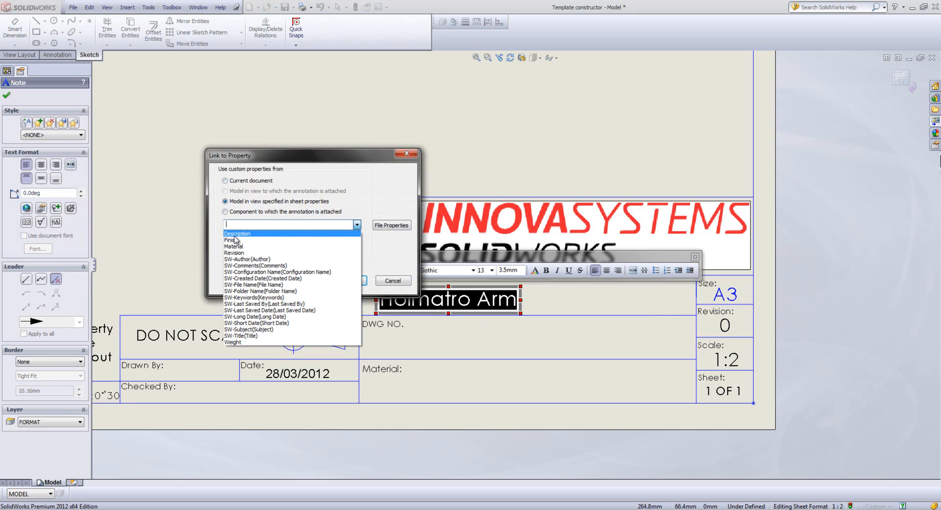
left_click(249, 234)
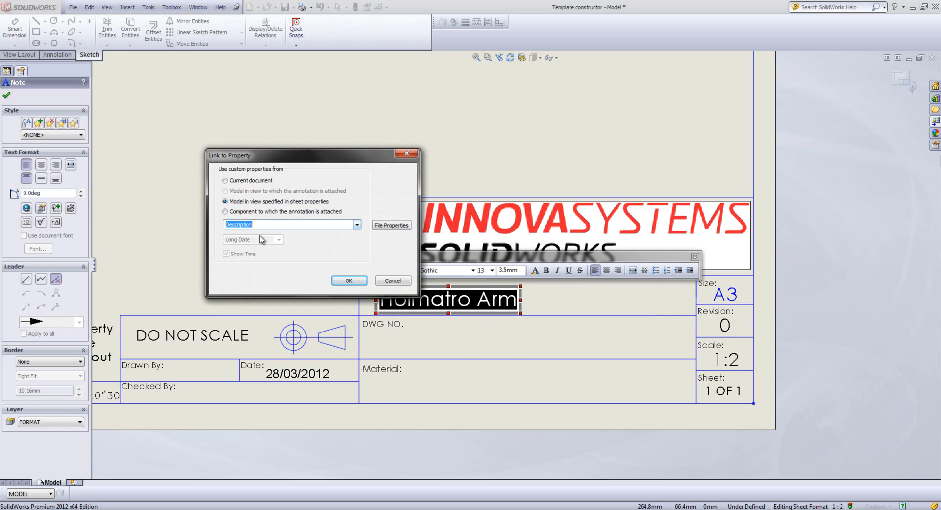
left_click(349, 280)
key("Escape")
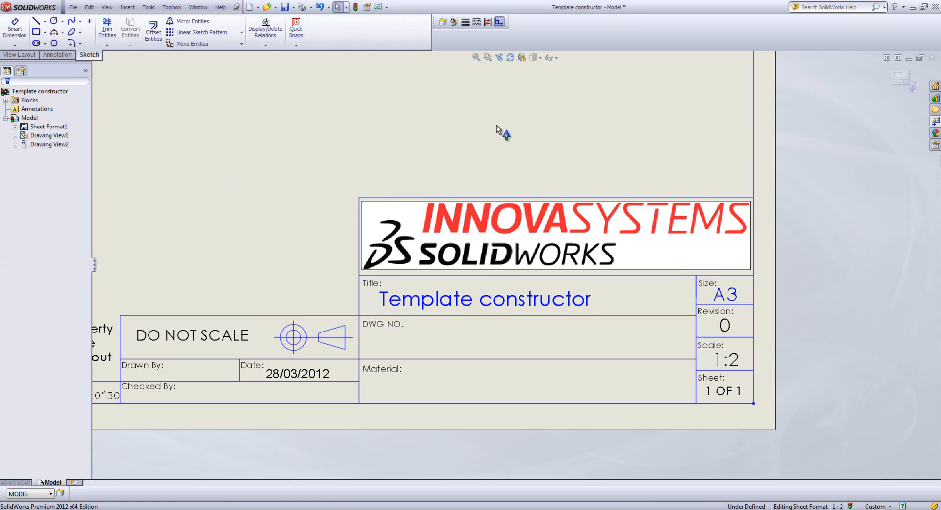
left_click(454, 339)
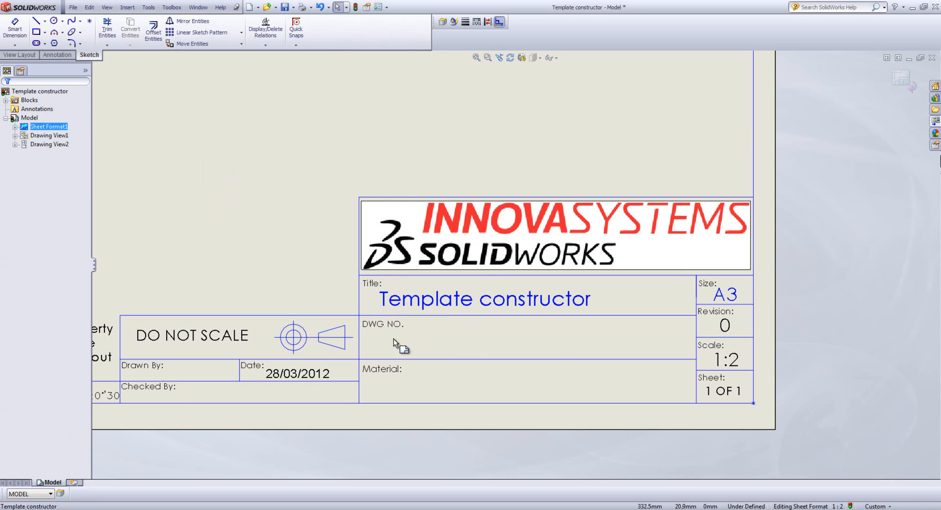
Step: Exit the sheet format, apply drawing properties Revision A, Drawing Number 001 and a Drawn By name, and review the file's custom properties
left_click(902, 78)
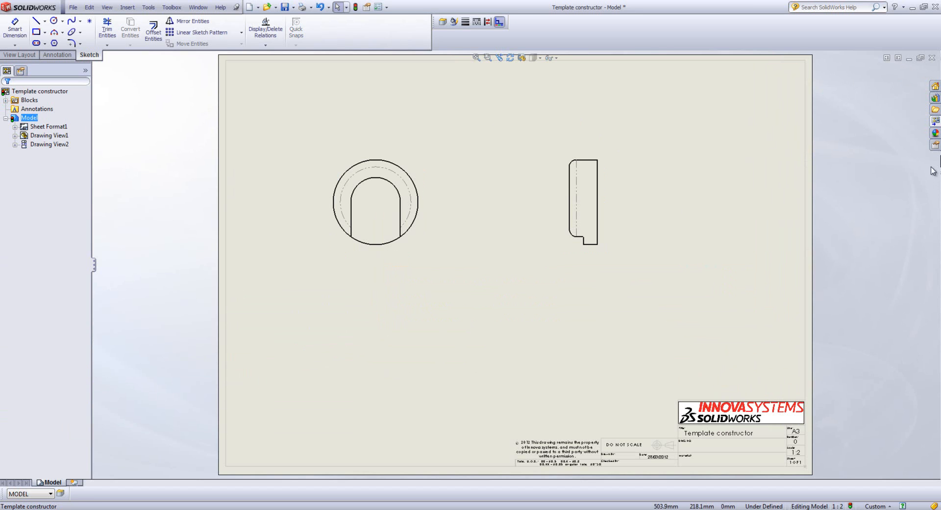
left_click(935, 146)
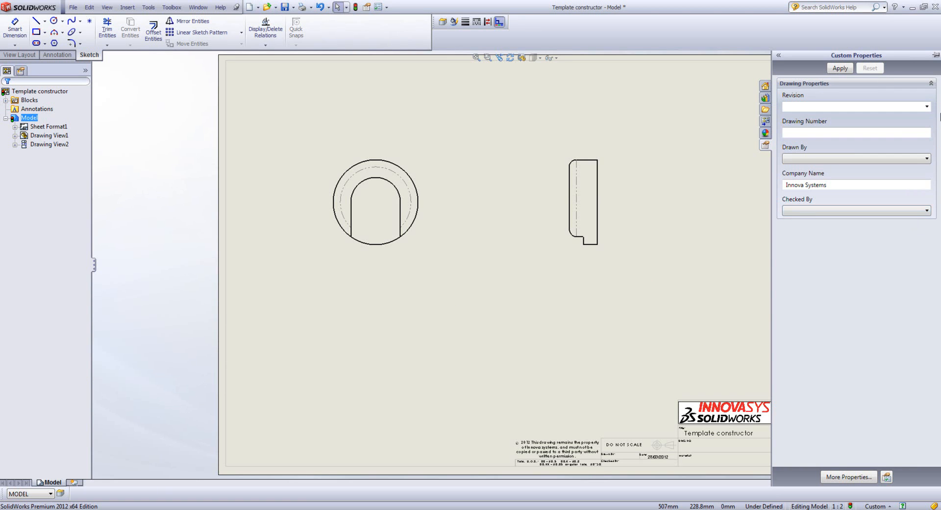
left_click(926, 106)
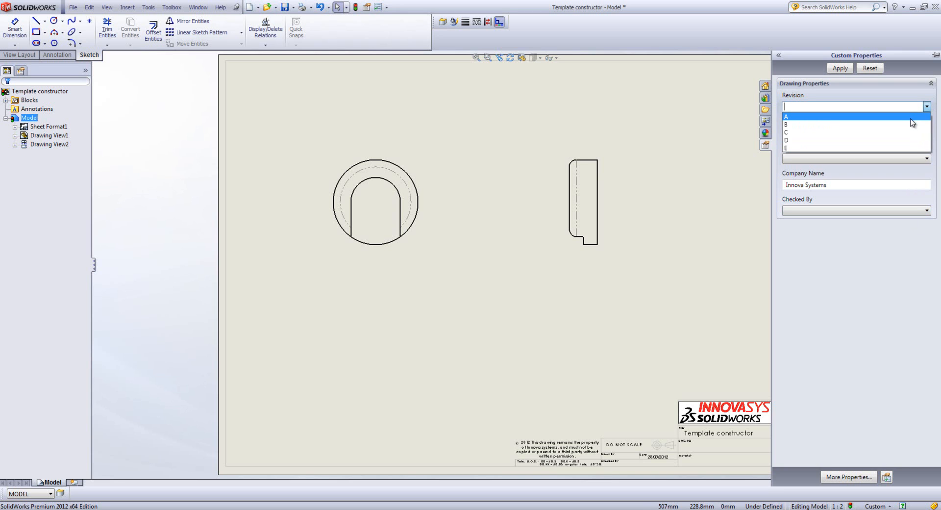
left_click(910, 118)
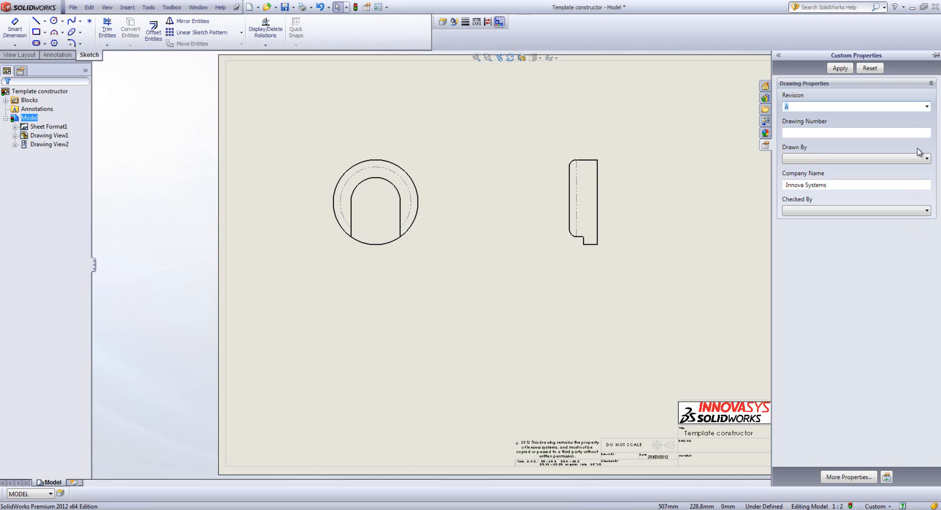
left_click(922, 134)
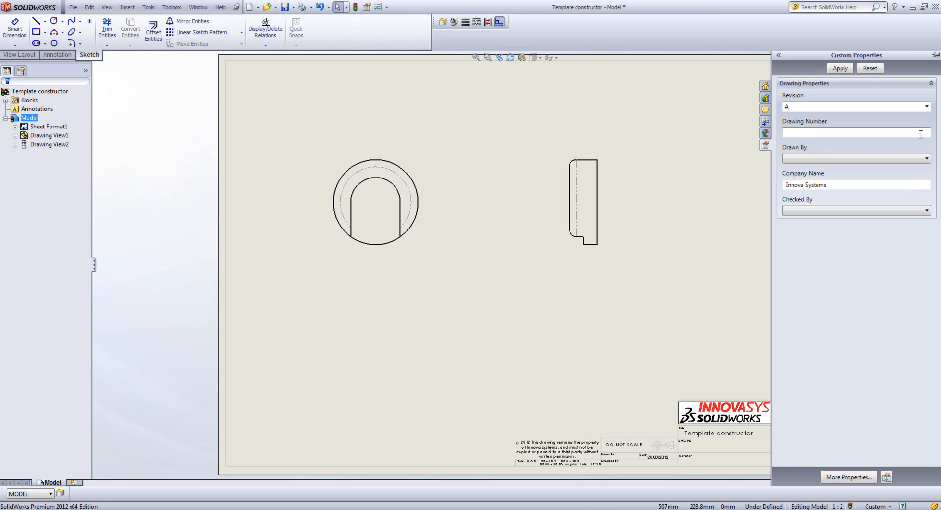
left_click(893, 159)
left_click(886, 169)
left_click(838, 70)
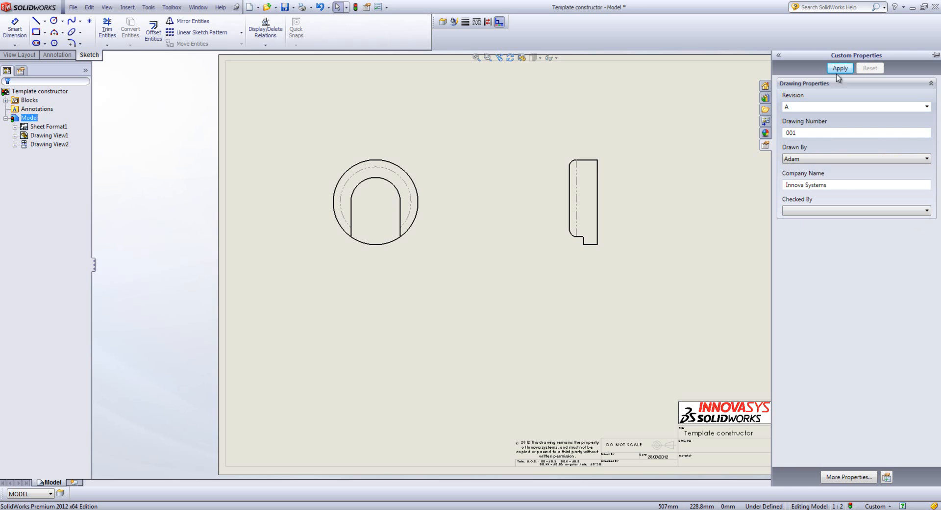
left_click(872, 477)
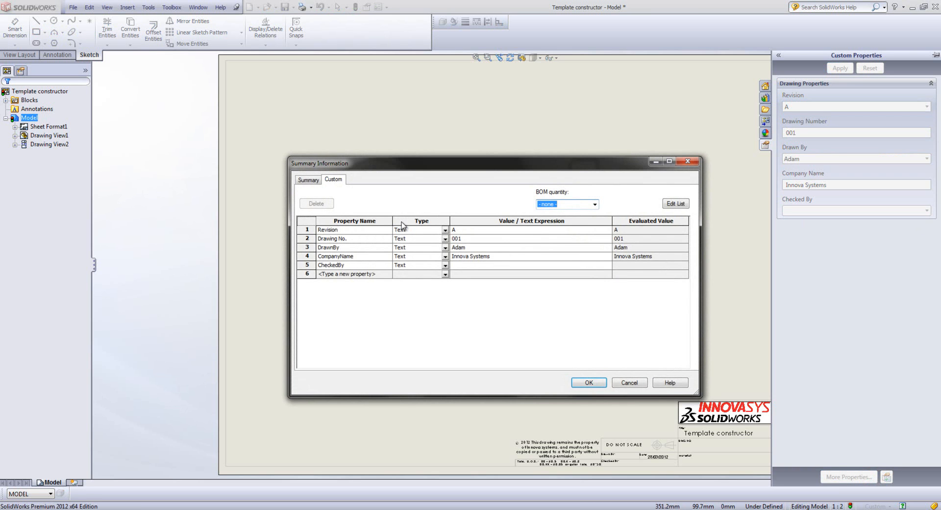
left_click(686, 160)
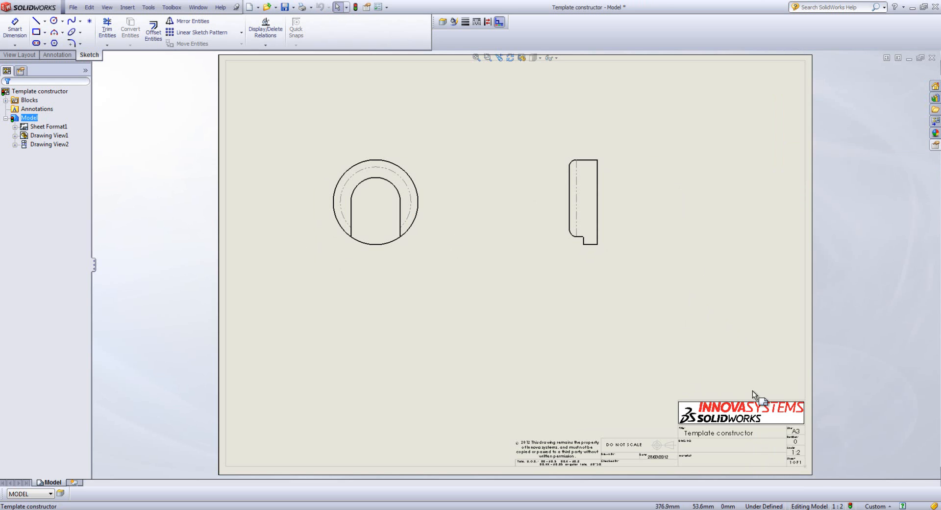
Step: Reopen the sheet format, copy the Title note into the DWG NO. cell and clear the copy's text
right_click(753, 339)
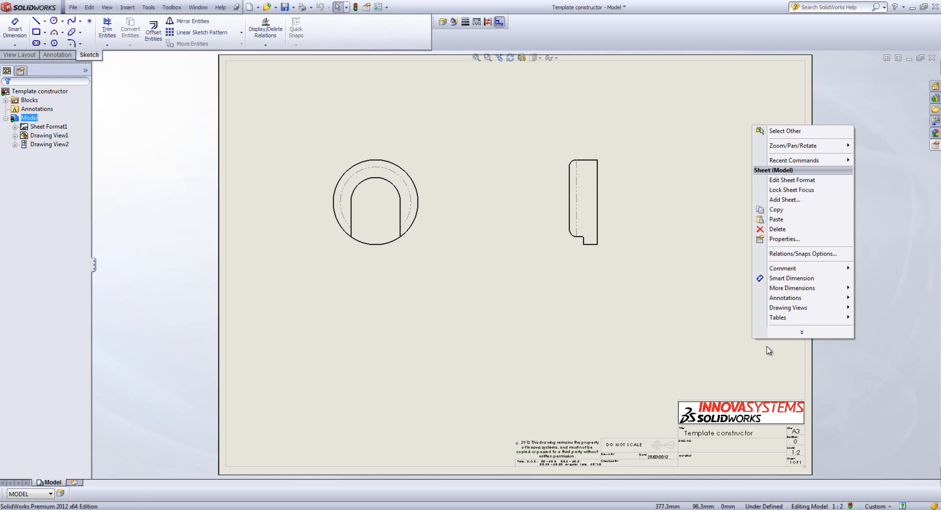
left_click(799, 180)
scroll(728, 457, "down", 6)
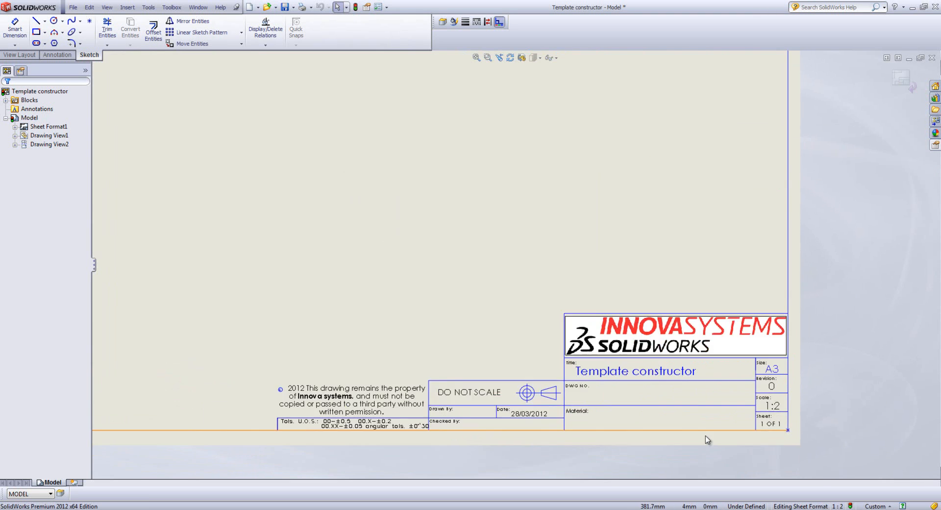
left_click(645, 322)
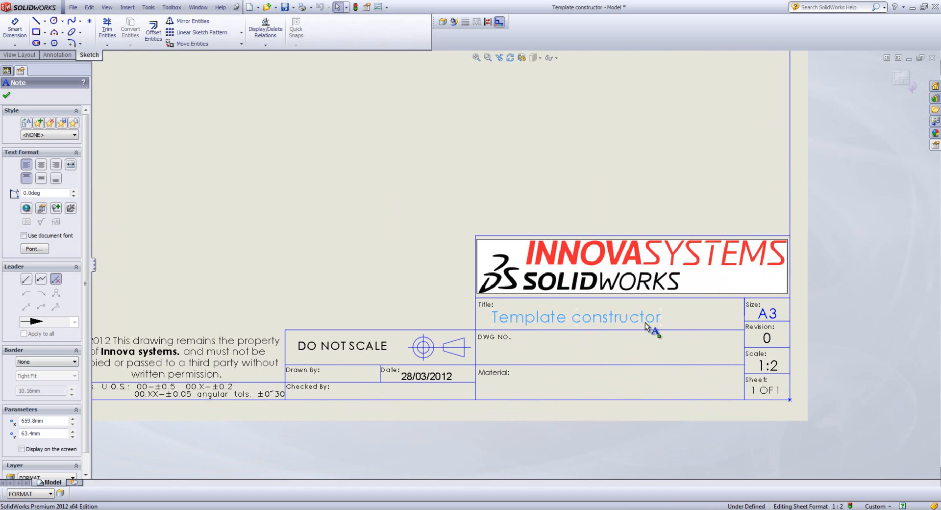
left_click_drag(645, 322, 543, 354)
double_click(570, 359)
key("Delete")
left_click(430, 274)
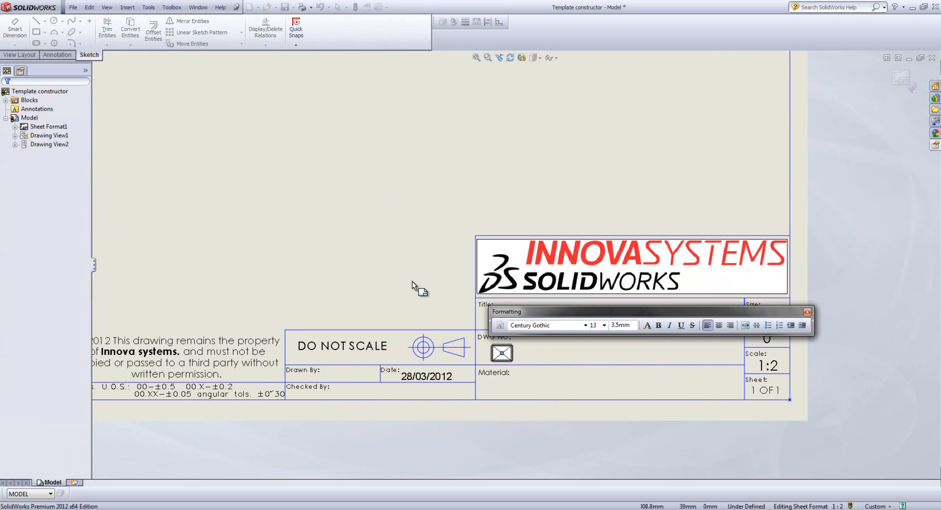
Step: Copy the blank note from the DWG NO. cell into the Material cell below it
left_click(501, 352)
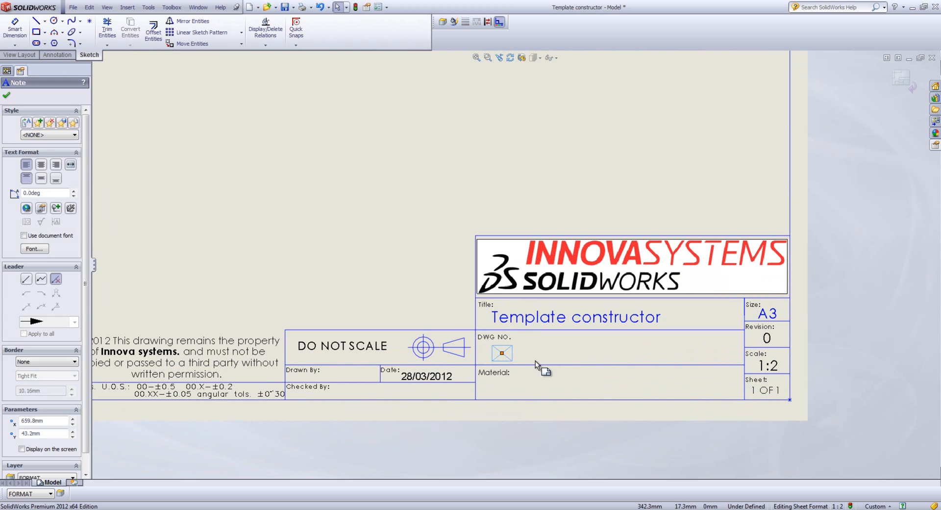
left_click_drag(514, 352, 512, 394)
left_click(393, 225)
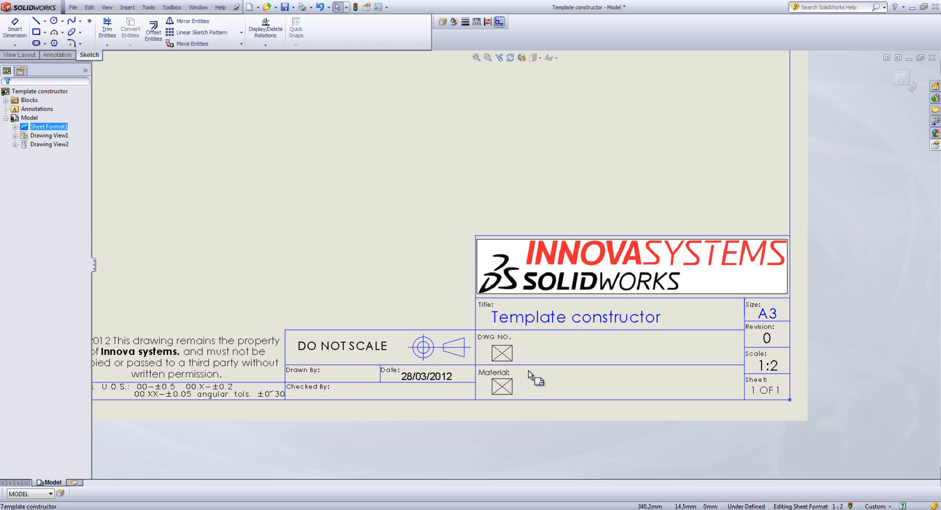
Step: Link the blank note in the DWG NO. cell to the current document's Drawing No. property
double_click(503, 352)
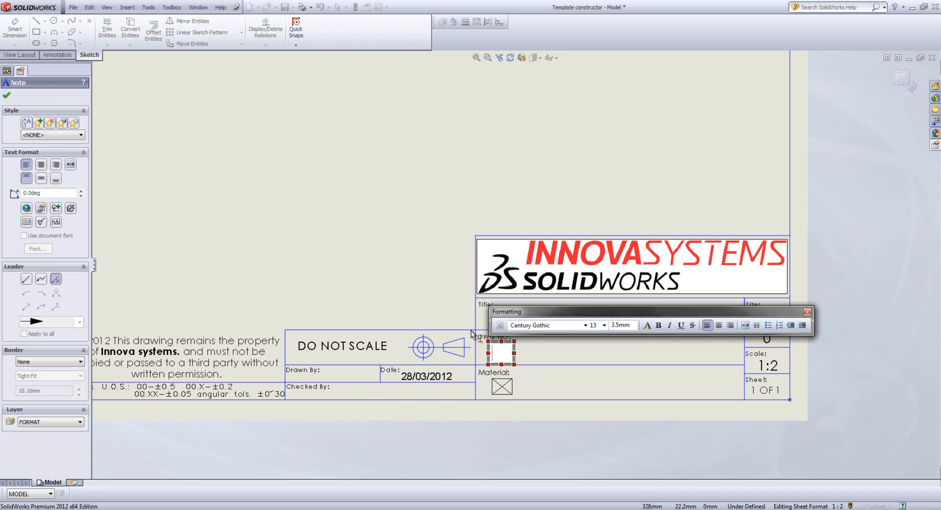
left_click(41, 209)
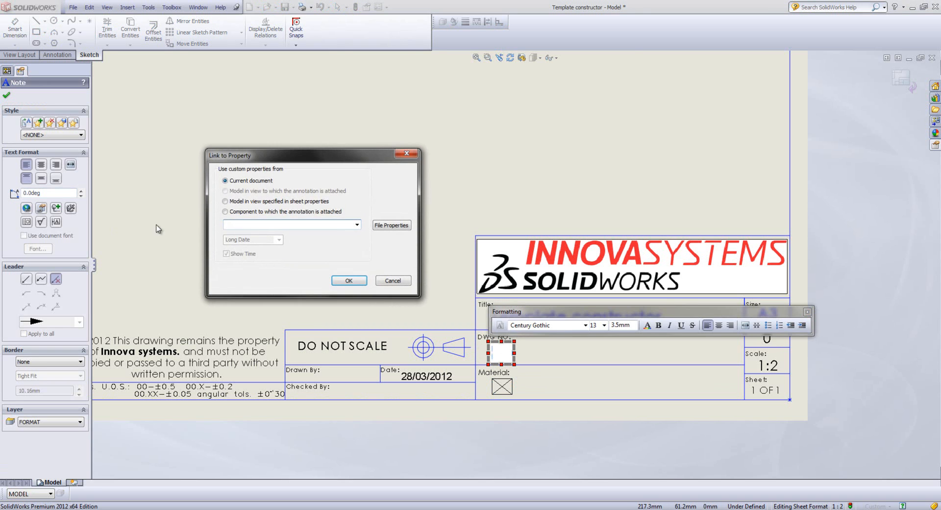
left_click(356, 226)
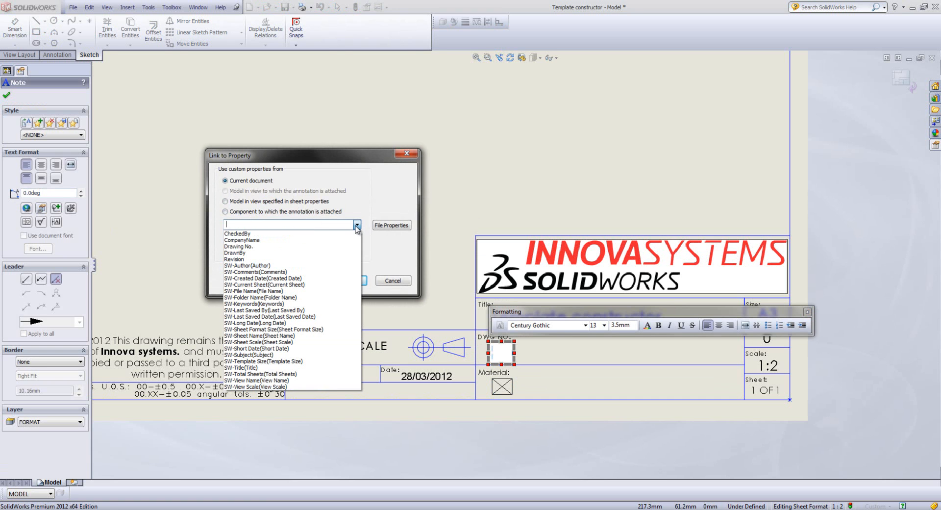
left_click(262, 246)
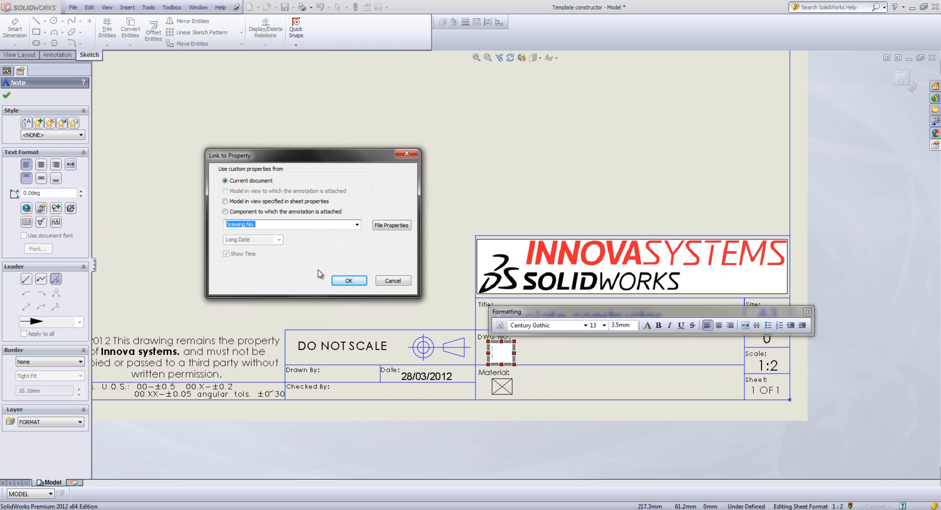
left_click(349, 281)
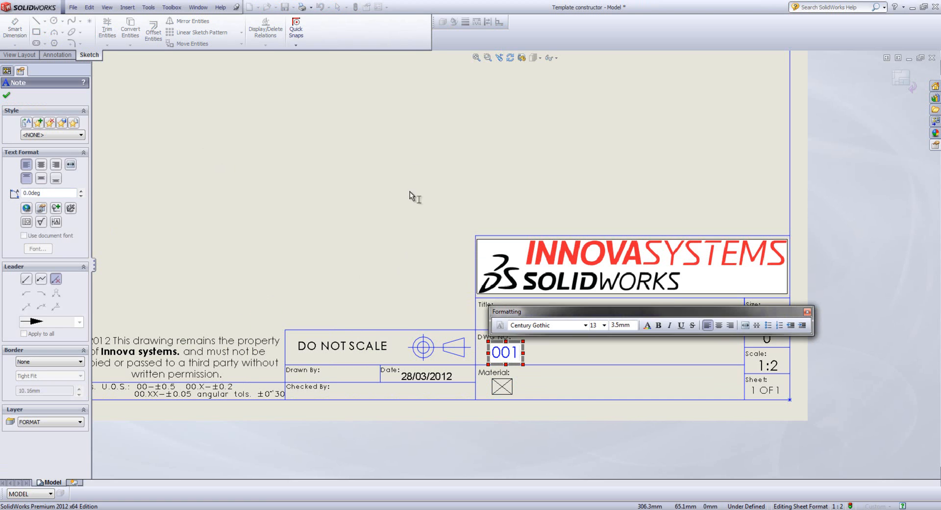
left_click(414, 196)
Step: Link the Material cell's blank note to the Material property of the model in view specified in sheet properties
left_click(500, 385)
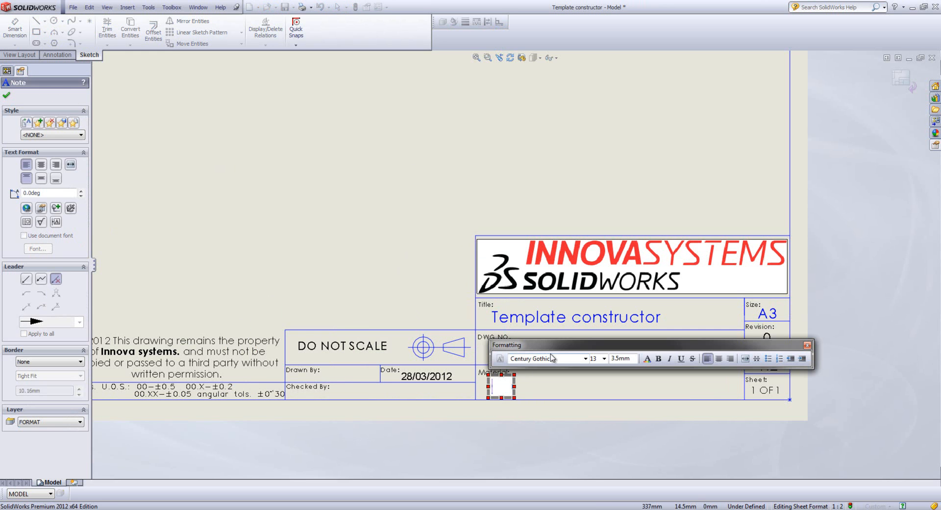
left_click(43, 209)
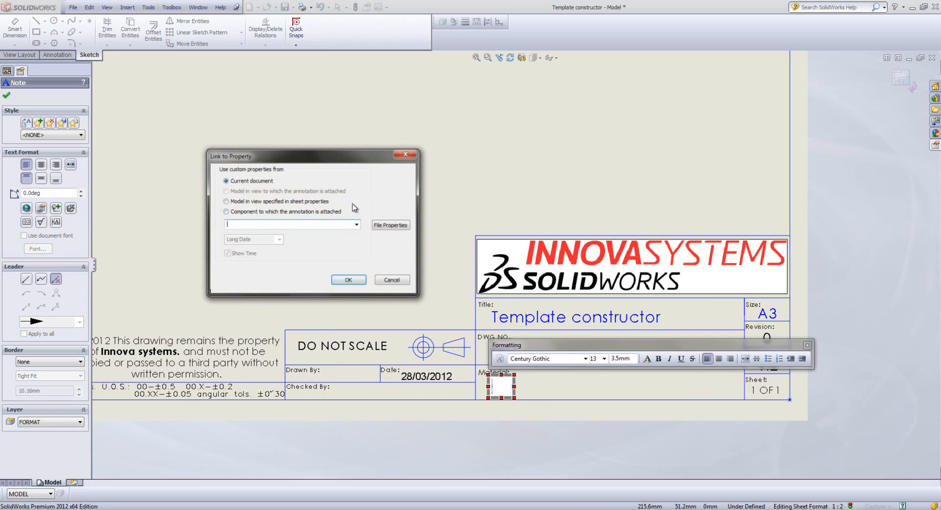
left_click(354, 227)
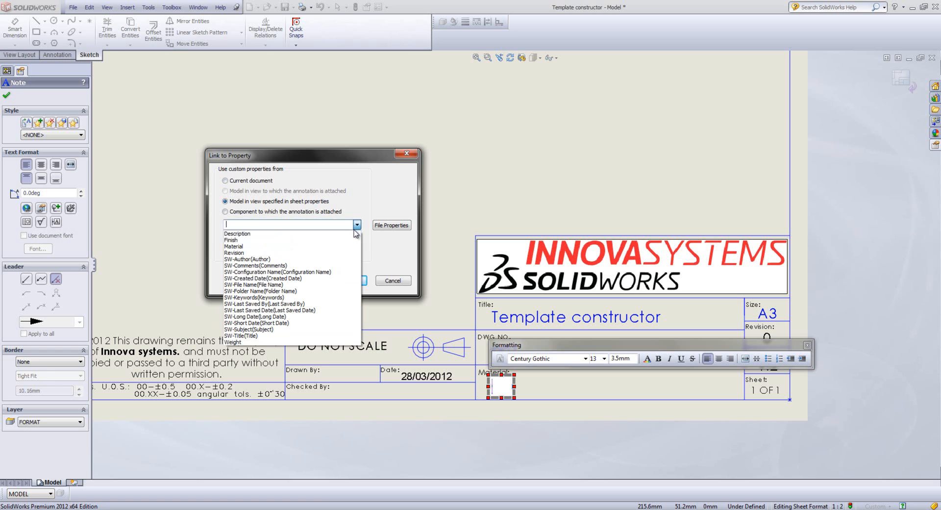
left_click(324, 251)
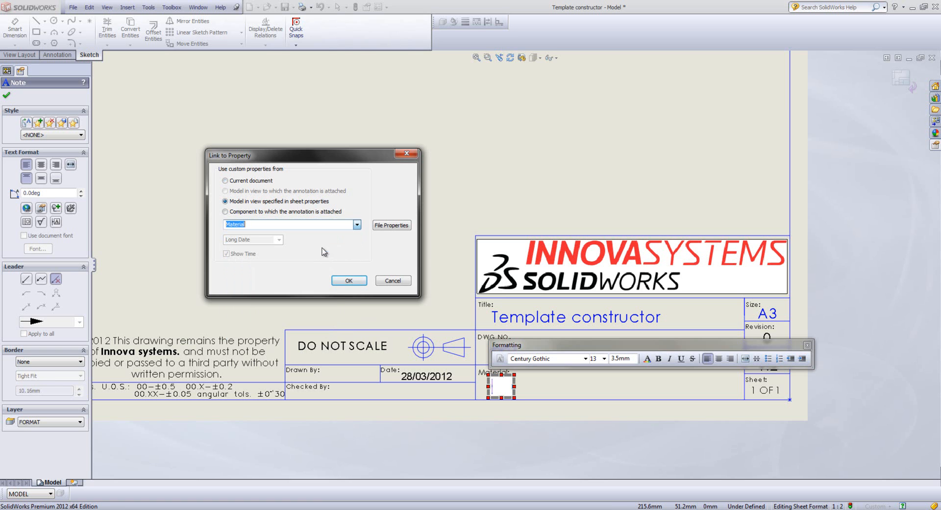
left_click(349, 281)
key("Escape")
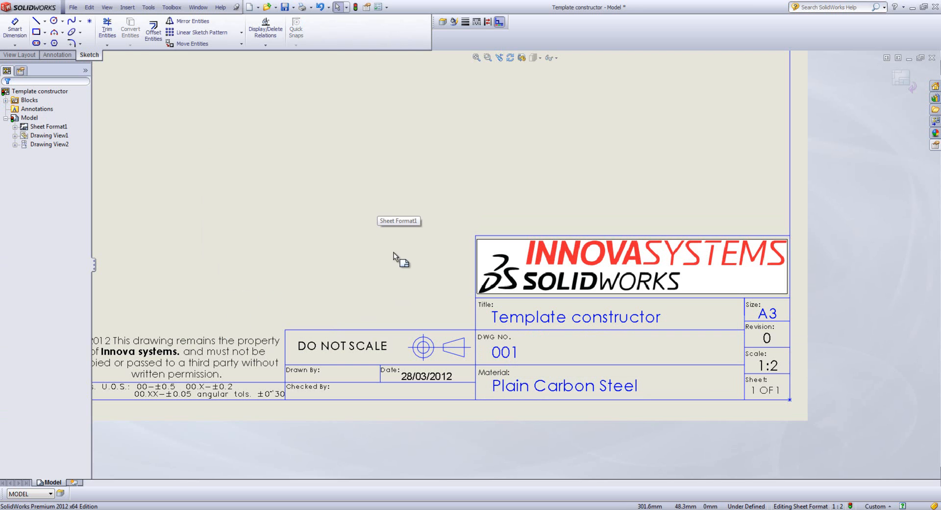
mouse_move(336, 266)
middle_mouse_down()
mouse_move(395, 252)
mouse_move(451, 255)
middle_mouse_up()
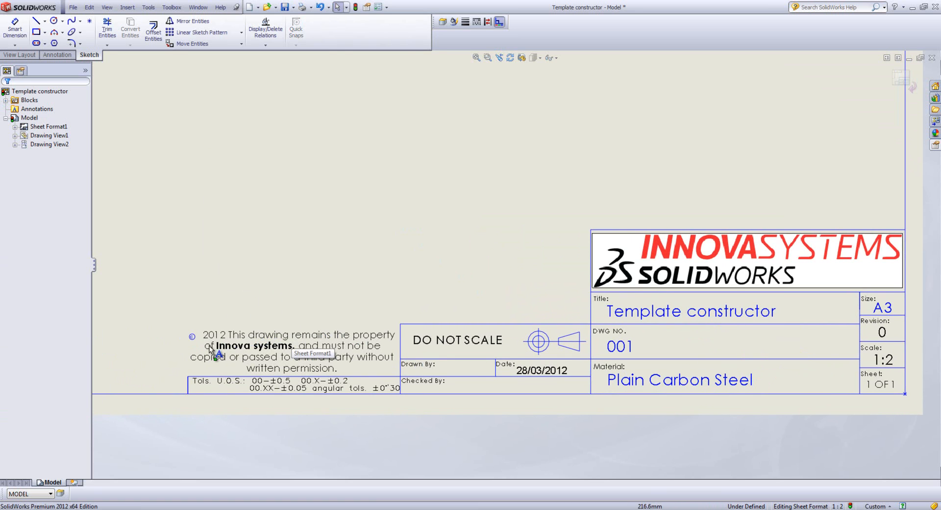
left_click(750, 276)
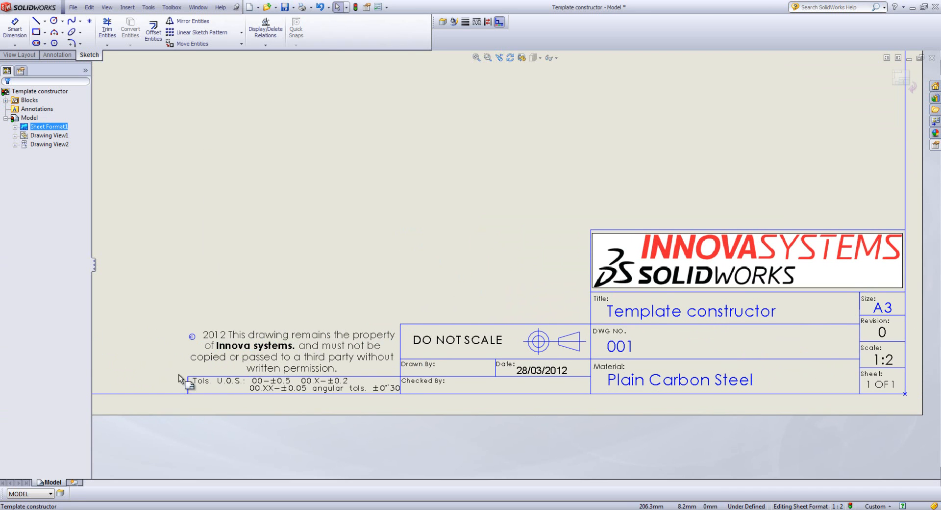
Step: Draw a vertical and a horizontal line to box in the copyright note above the tolerances cell
left_click(37, 22)
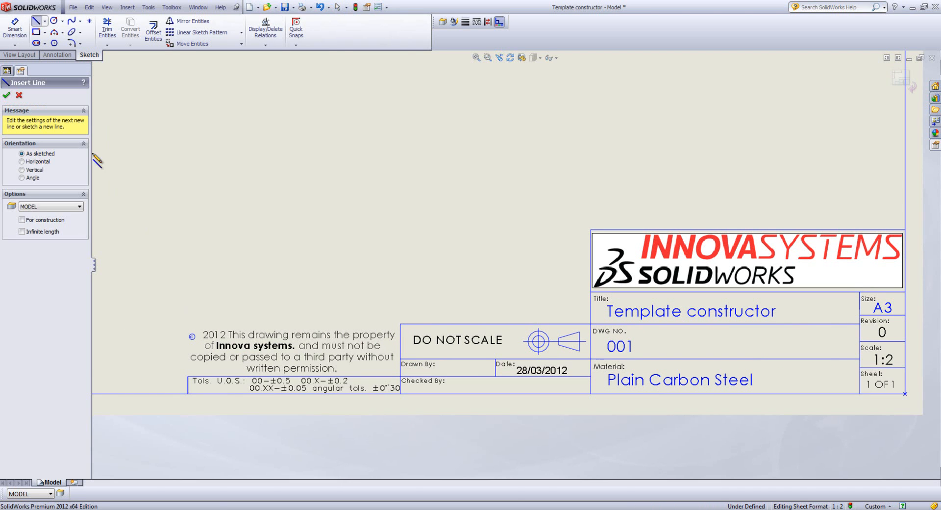
left_click(188, 376)
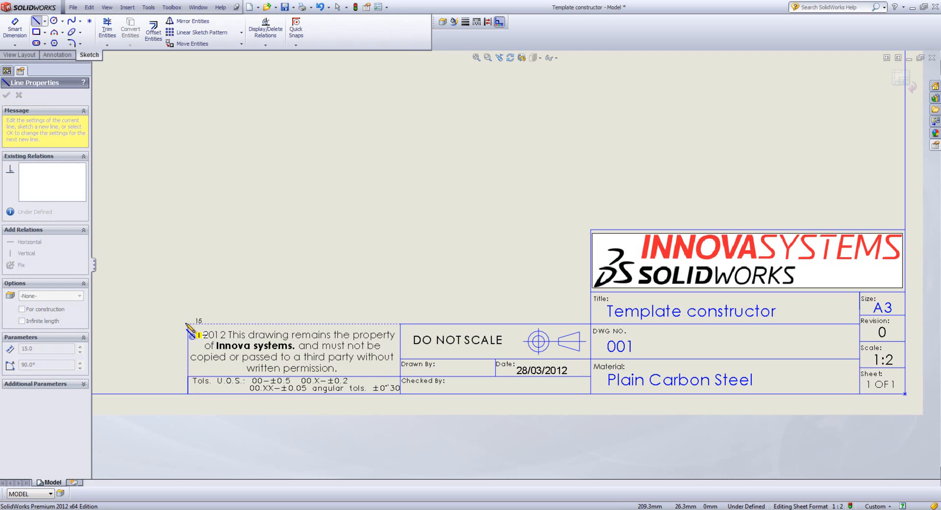
left_click(187, 324)
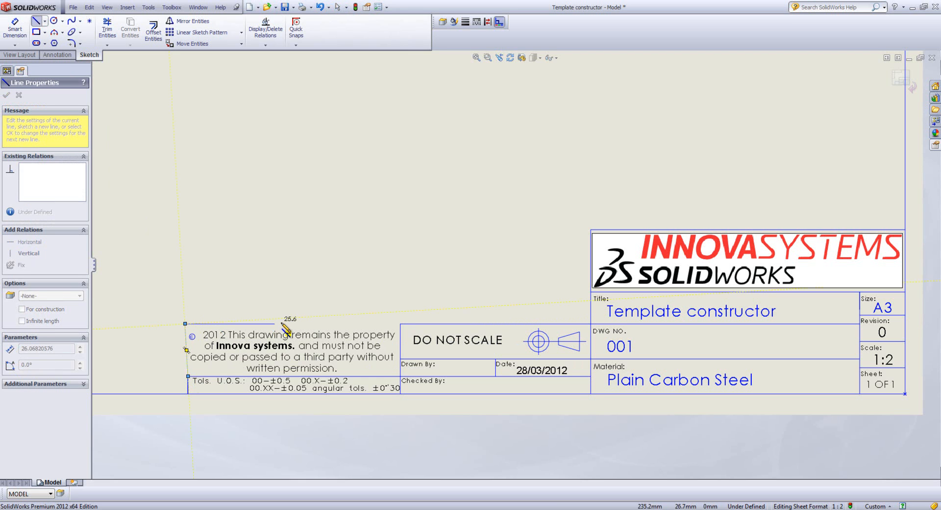
double_click(400, 323)
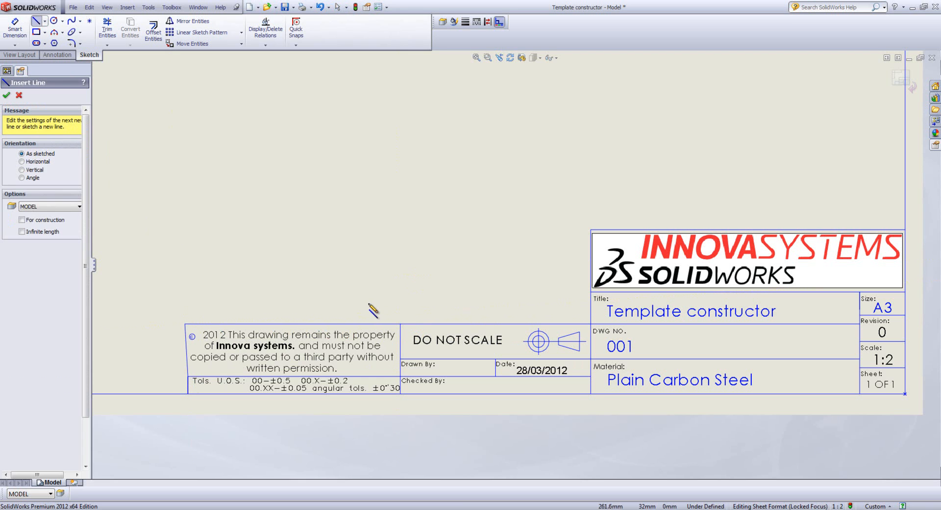
key("Escape")
Step: Align the upper corner of the copyright note's box vertically with the edge of the tolerances cell
scroll(214, 351, "down", 2)
left_click(241, 269)
mouse_move(240, 266)
left_mouse_down()
mouse_move(255, 263)
mouse_move(245, 263)
left_mouse_up()
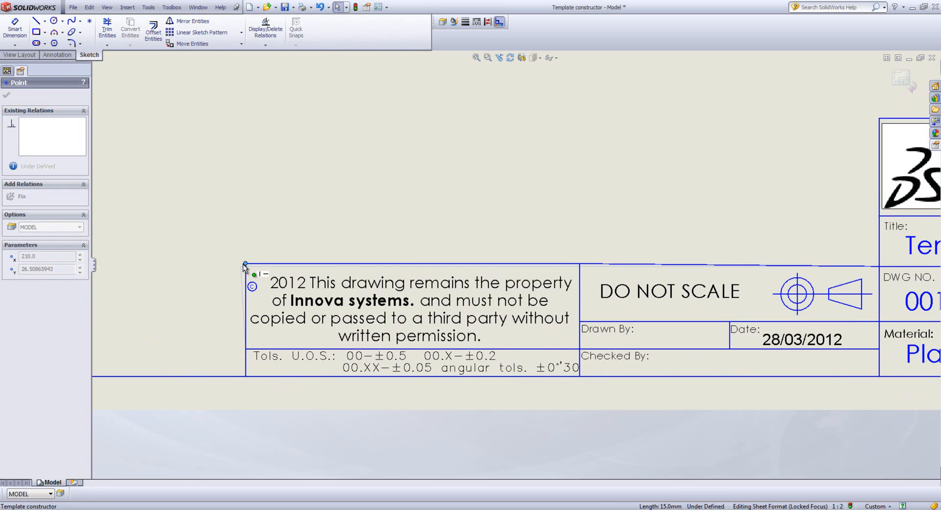
left_click(166, 214)
Step: Return to editing the sheet and try to open the title block for data entry
key("f")
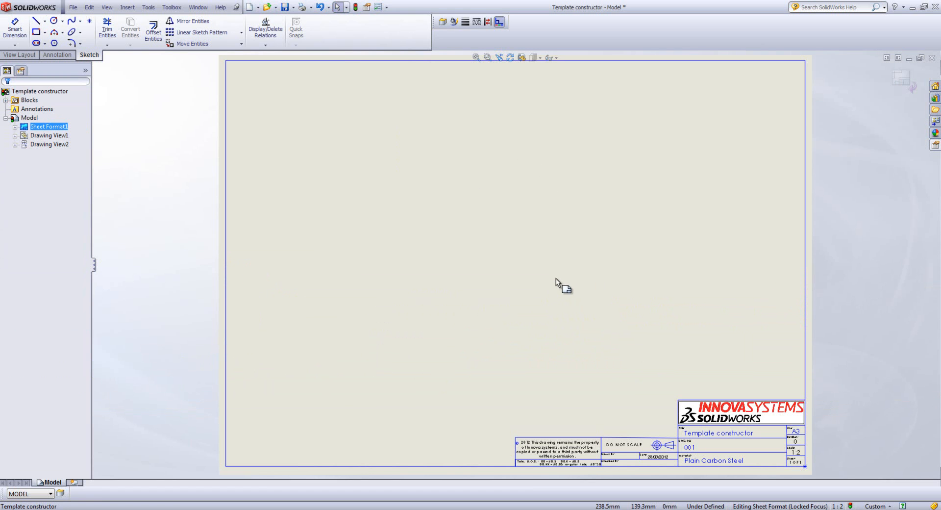
left_click(911, 87)
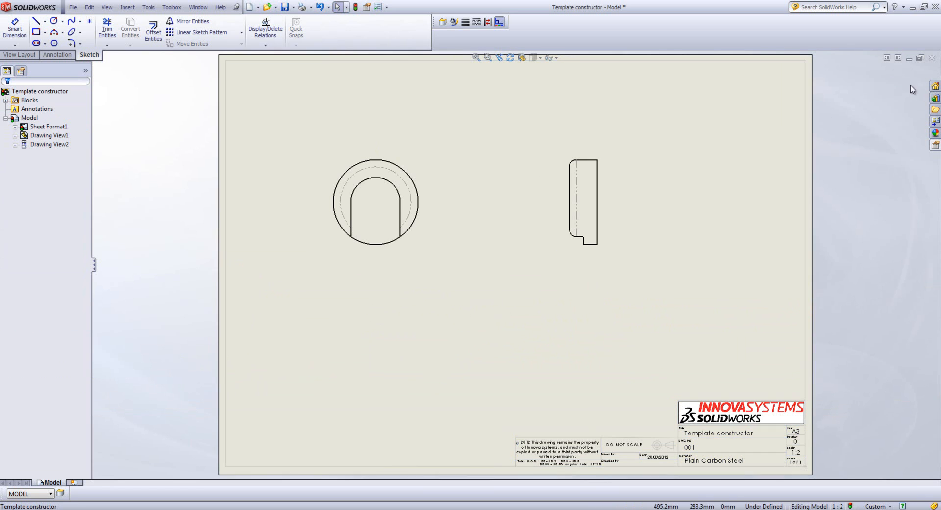
double_click(710, 436)
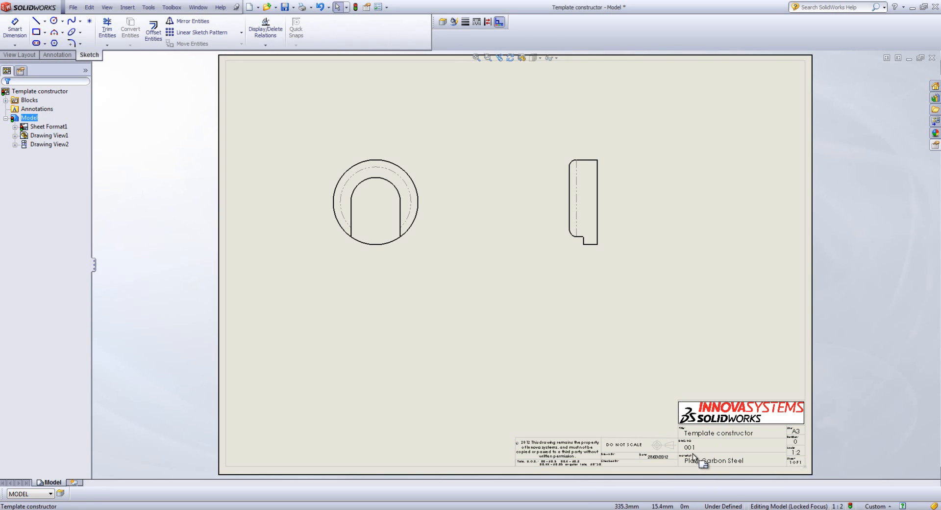
Step: Reopen the sheet format and define a title block area enclosing the cells from Drawn By and Checked By across to Sheet
right_click(633, 348)
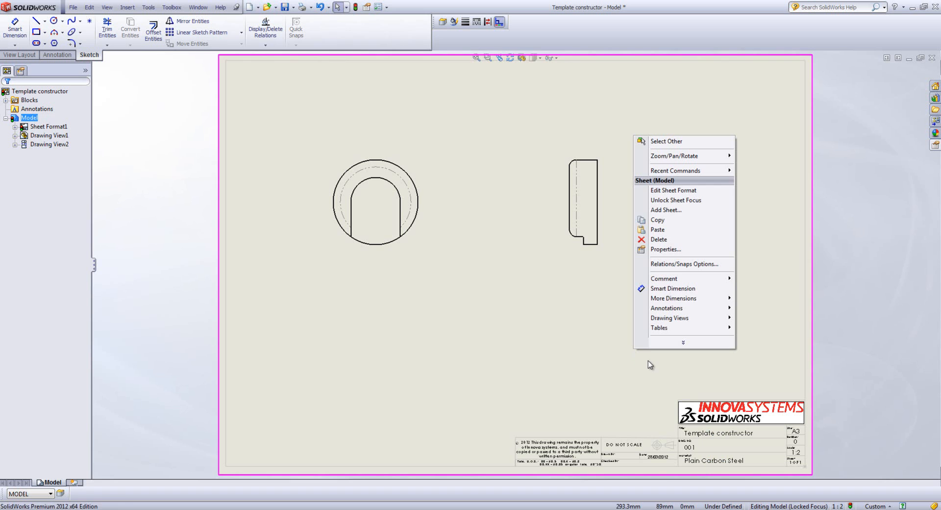
left_click(689, 191)
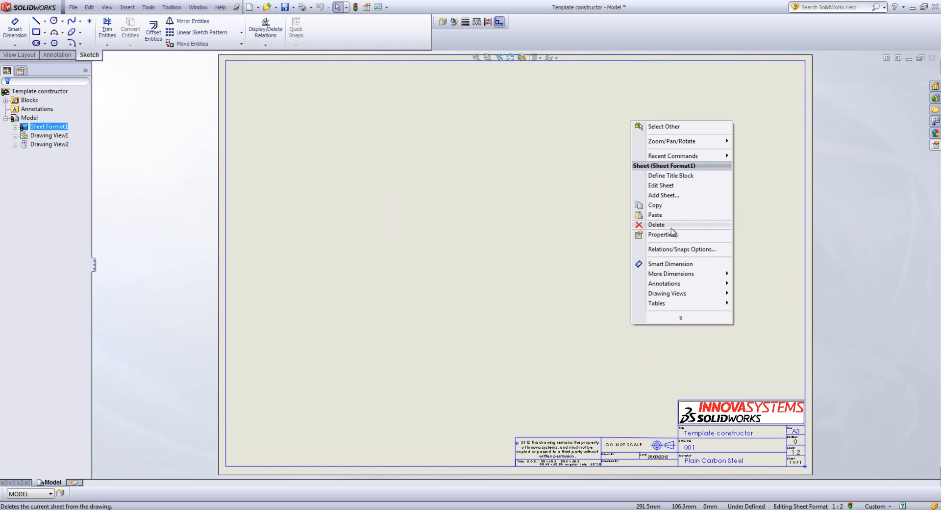
left_click(675, 176)
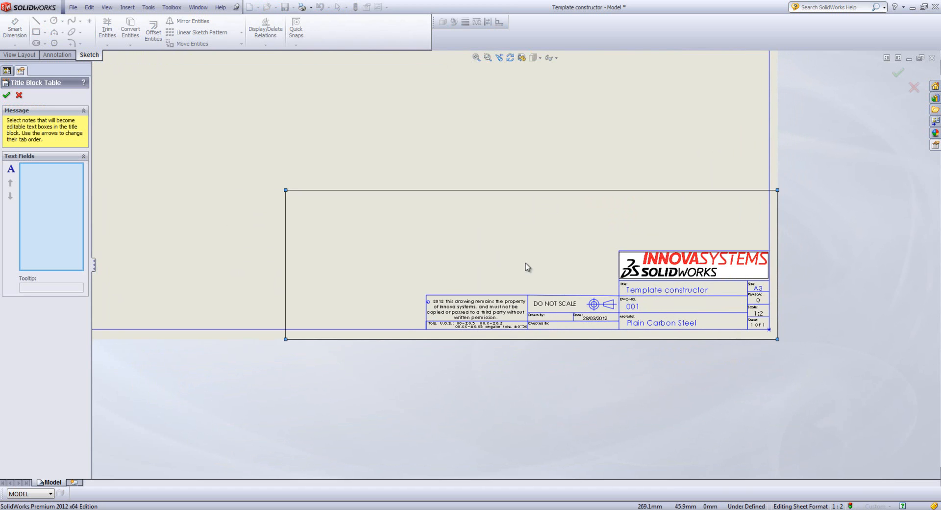
left_click_drag(778, 339, 771, 335)
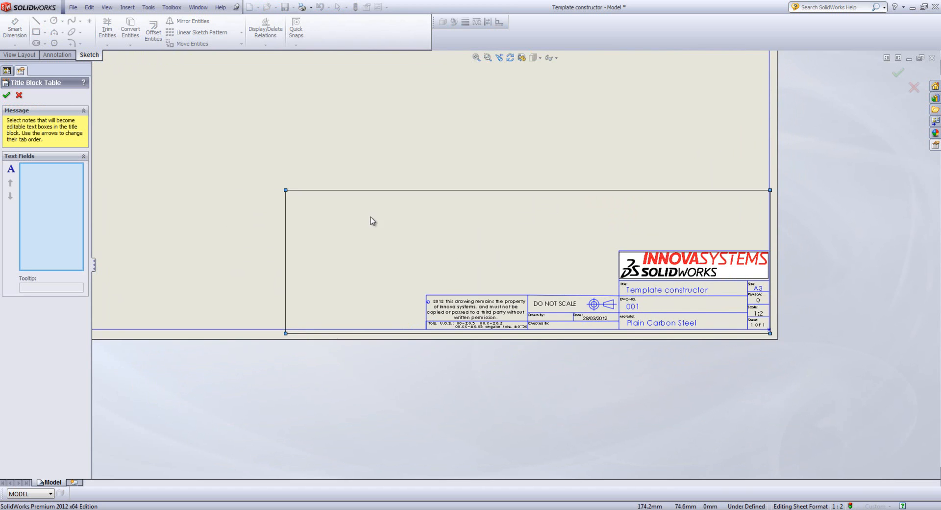
mouse_move(286, 190)
left_mouse_down()
mouse_move(531, 257)
mouse_move(528, 279)
left_mouse_up()
Step: Make the drawing number, material and revision notes the title block's editable text fields, leaving out the title note
scroll(681, 309, "down", 4)
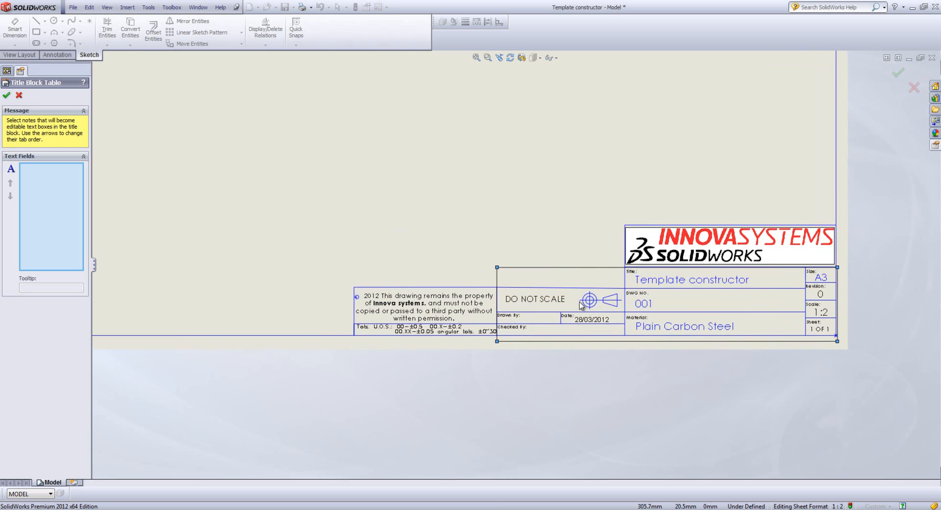
left_click(707, 260)
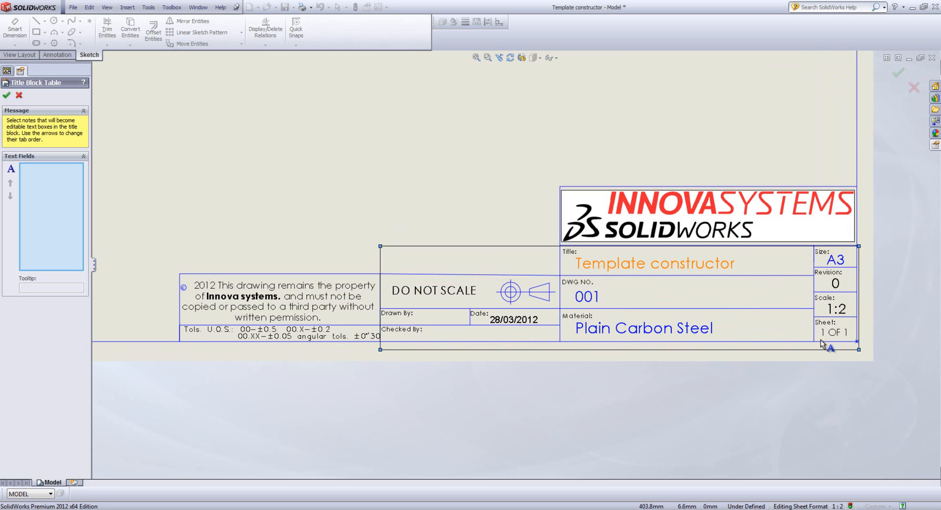
left_click(685, 275)
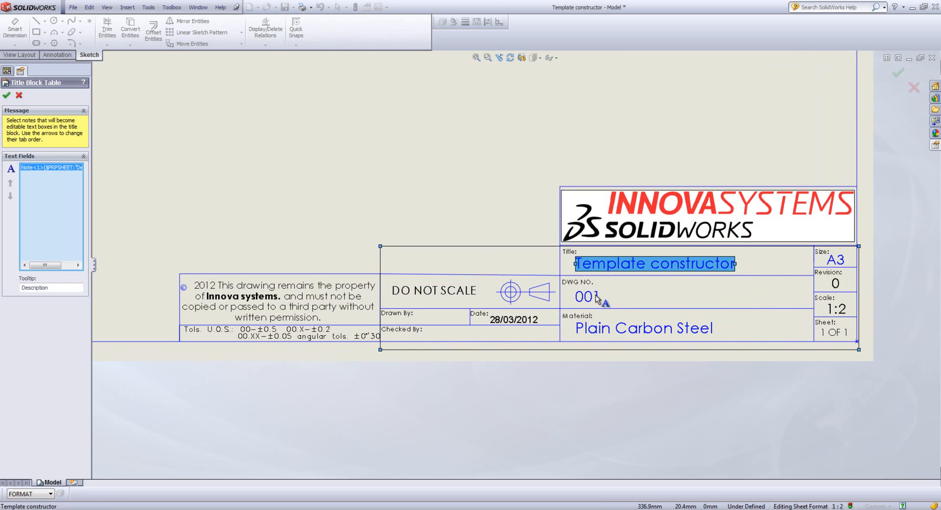
left_click(601, 300)
left_click(613, 333)
left_click(685, 265)
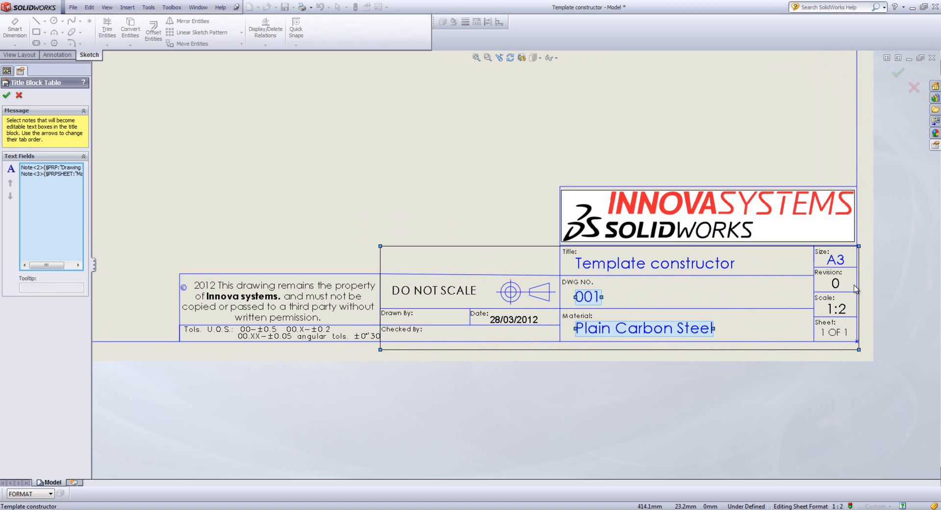
left_click(836, 283)
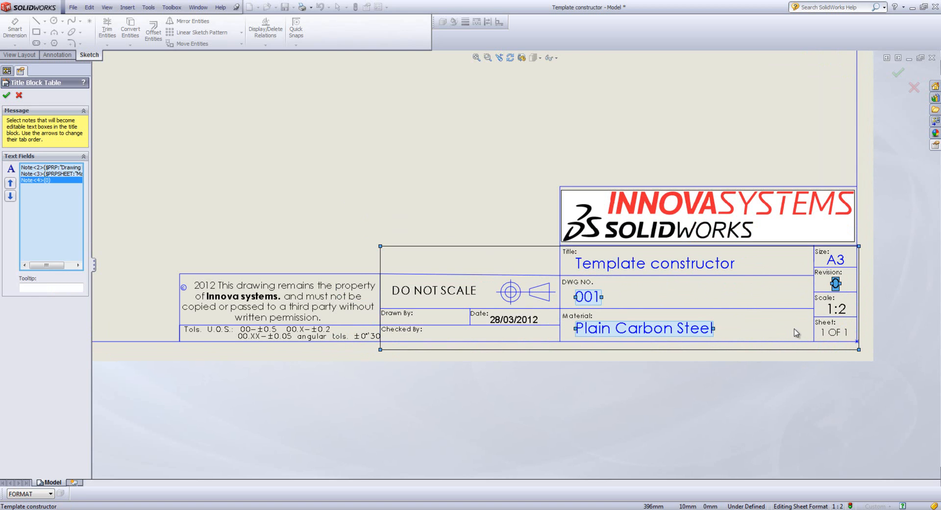
left_click(6, 95)
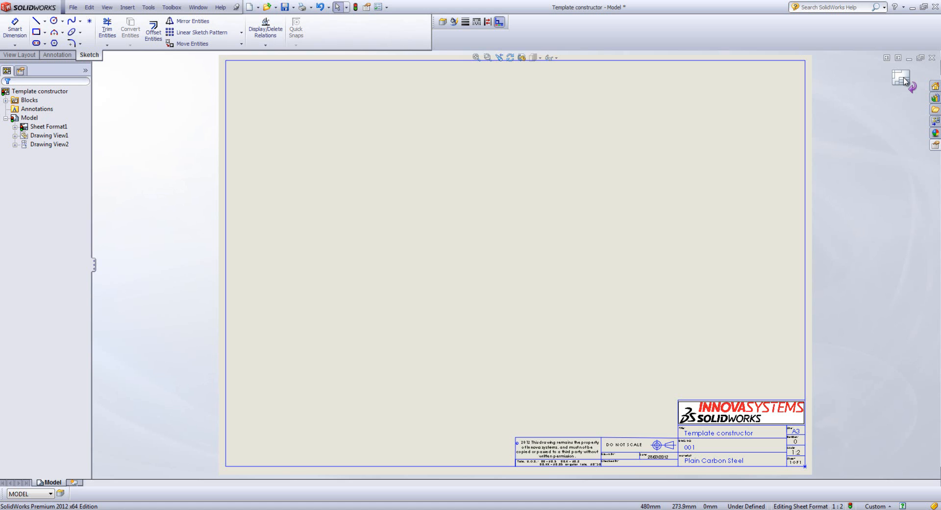
Step: Return to the sheet and set the drawing number to 002 through the title block data entry
left_click(905, 81)
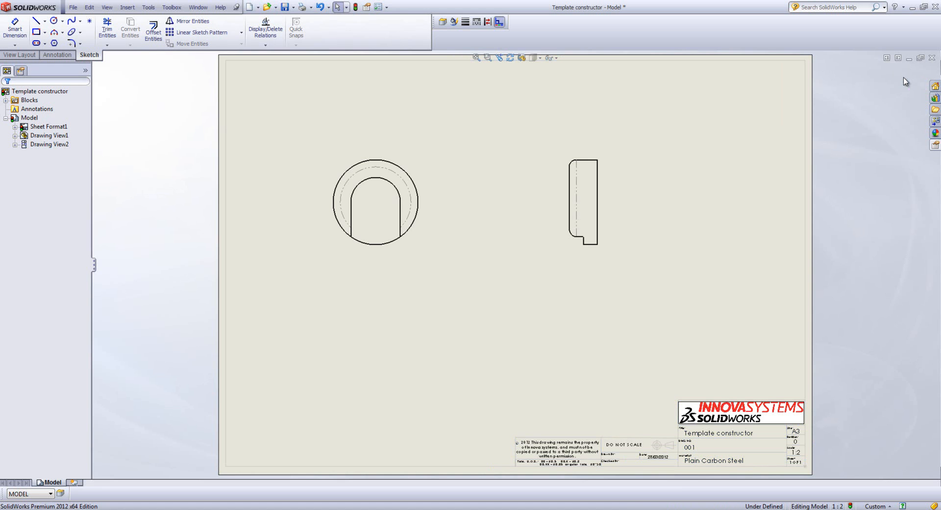
double_click(689, 450)
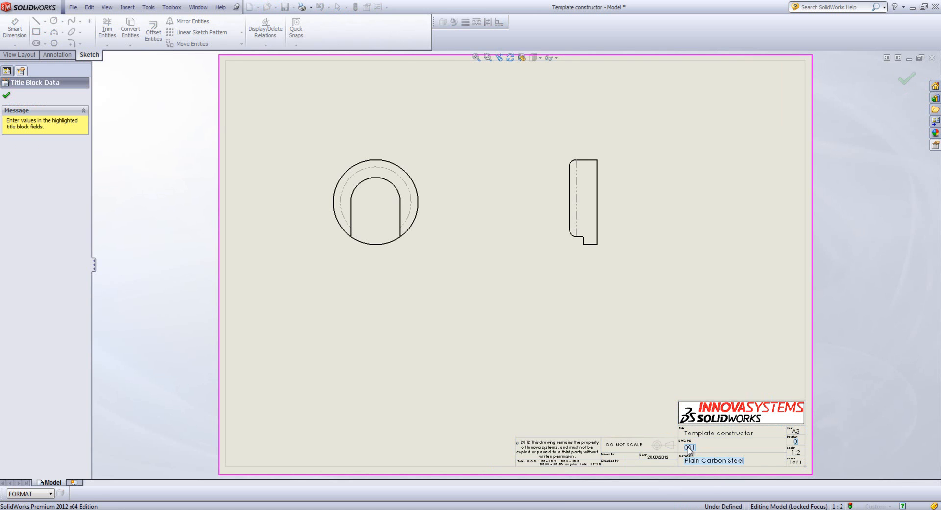
left_click(691, 446)
key("BackSpace")
Step: Change the title block's material to Galvanized Steel and finish the title block data entry
double_click(722, 461)
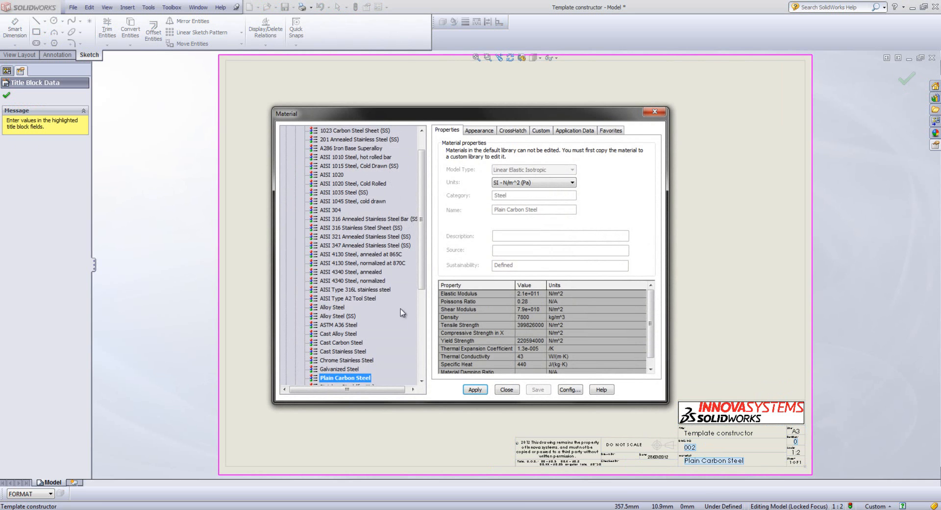
left_click(352, 368)
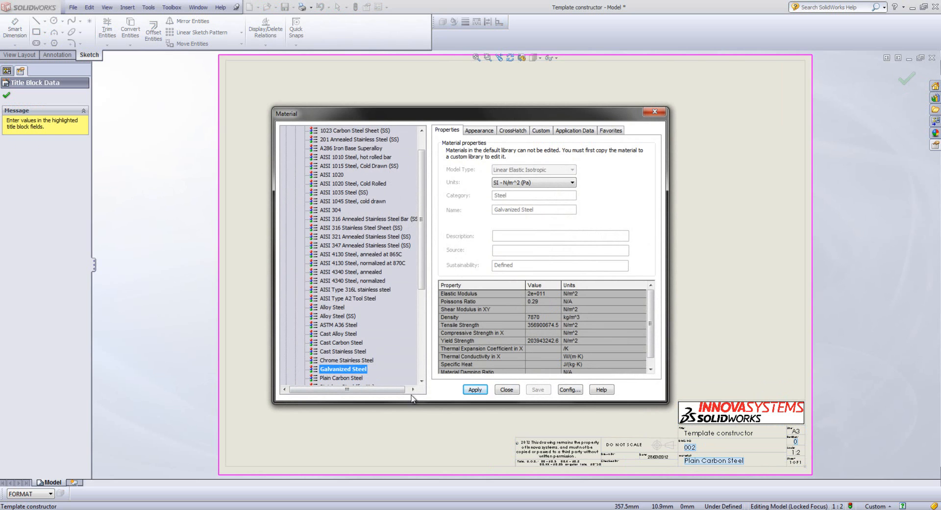
left_click(479, 393)
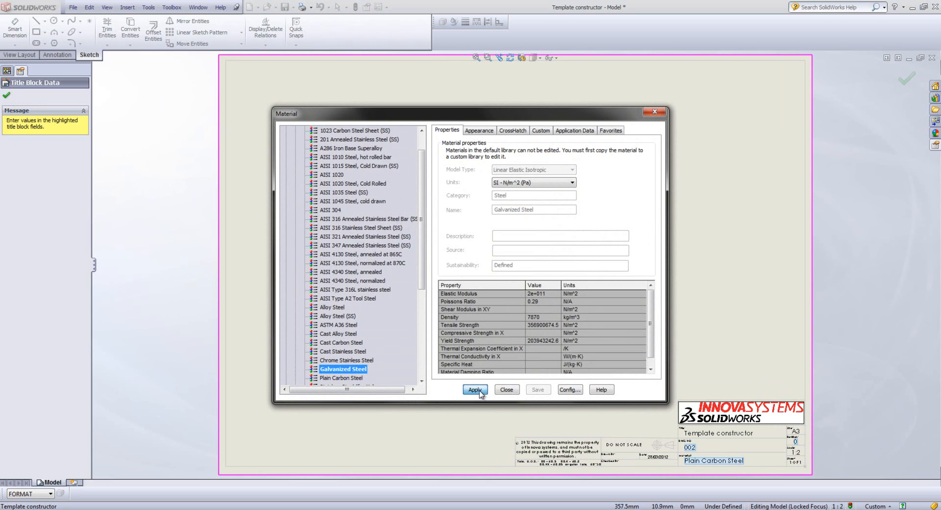
left_click(506, 389)
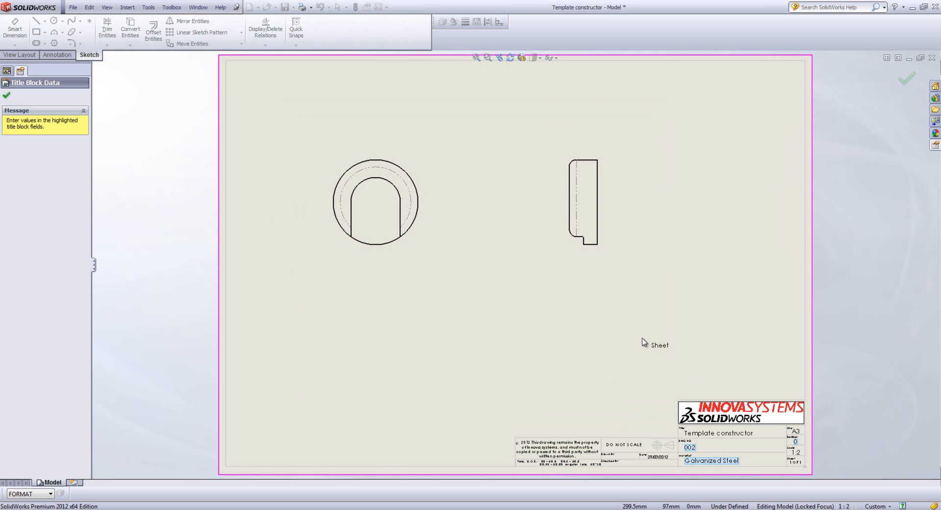
left_click(907, 79)
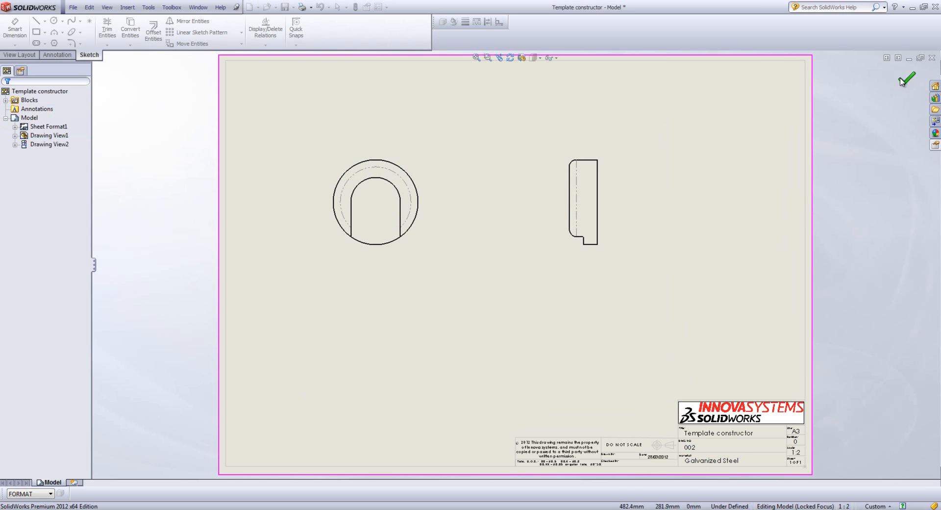
Step: Open the part from the circular drawing view and check its assigned material in the feature tree
right_click(418, 164)
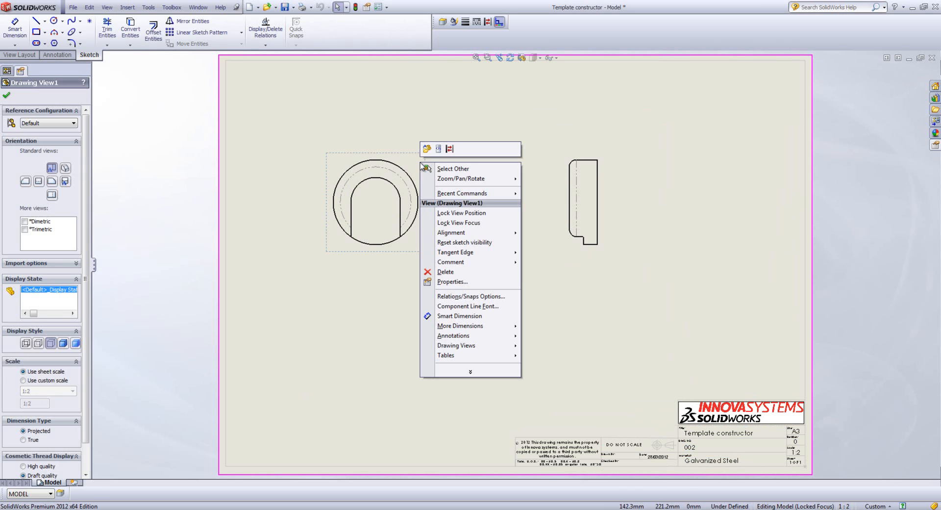
left_click(427, 149)
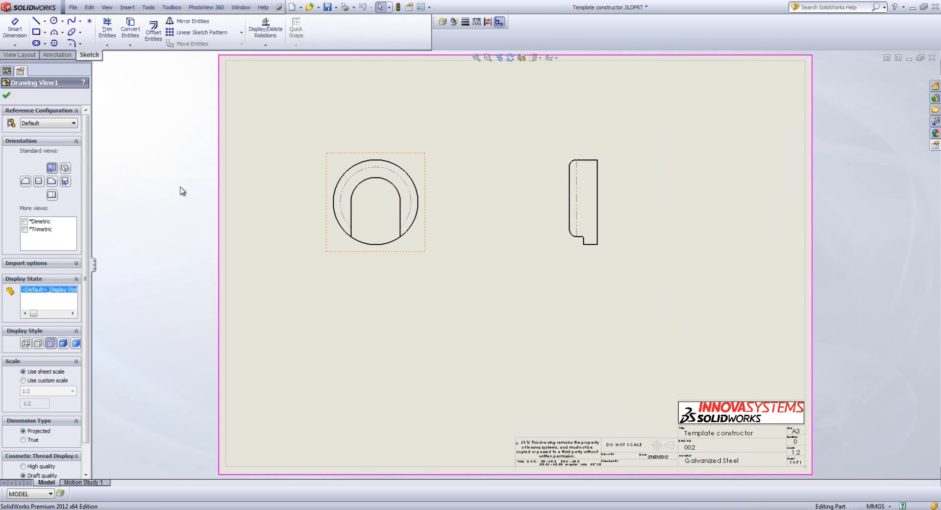
left_click(34, 136)
left_click(67, 254)
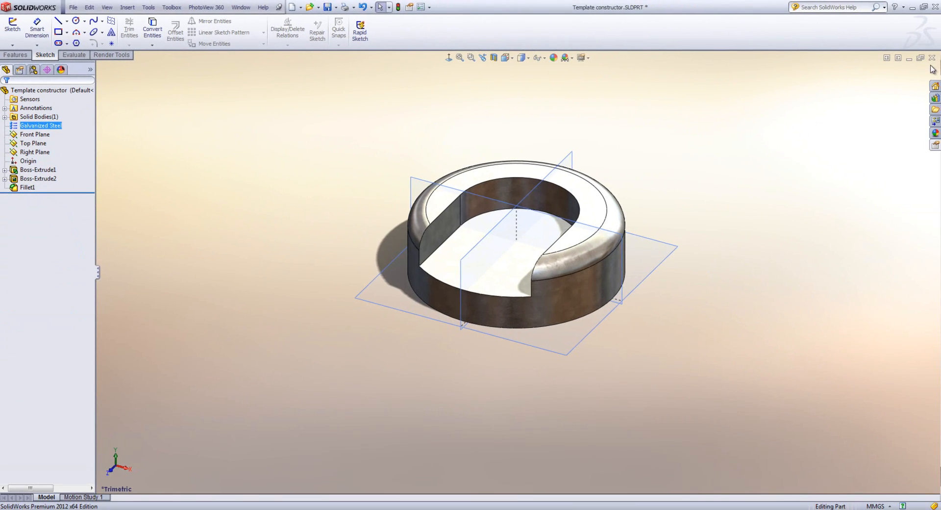
Step: Close the part with its changes saved and inspect the drawing's title block
left_click(931, 58)
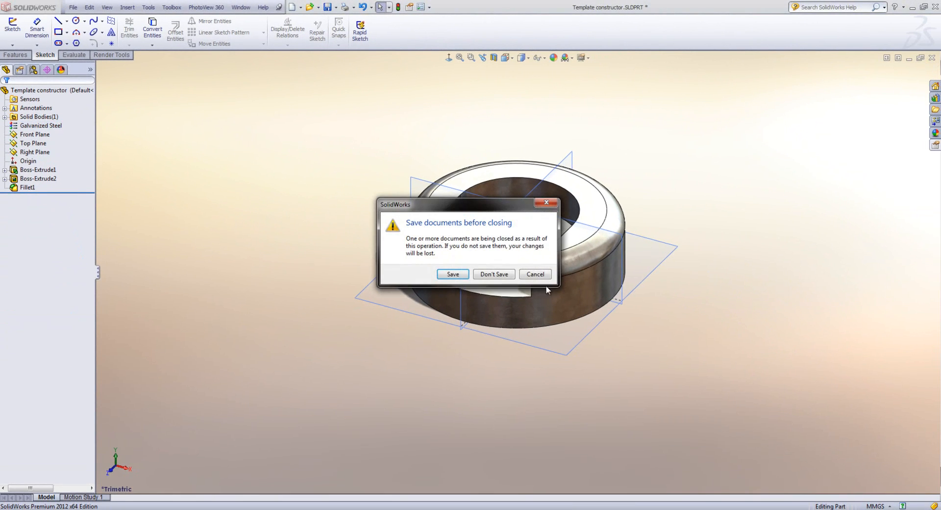
left_click(449, 273)
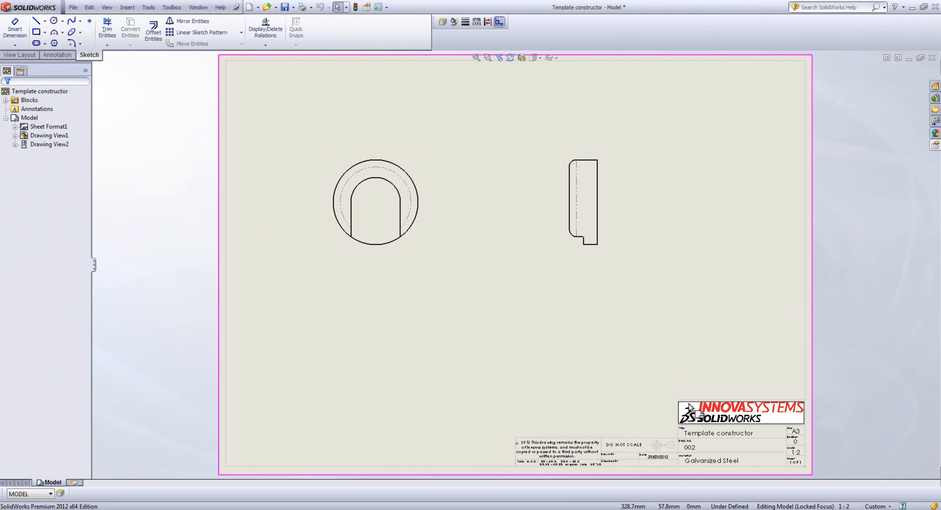
scroll(714, 445, "down", 2)
scroll(715, 446, "down", 2)
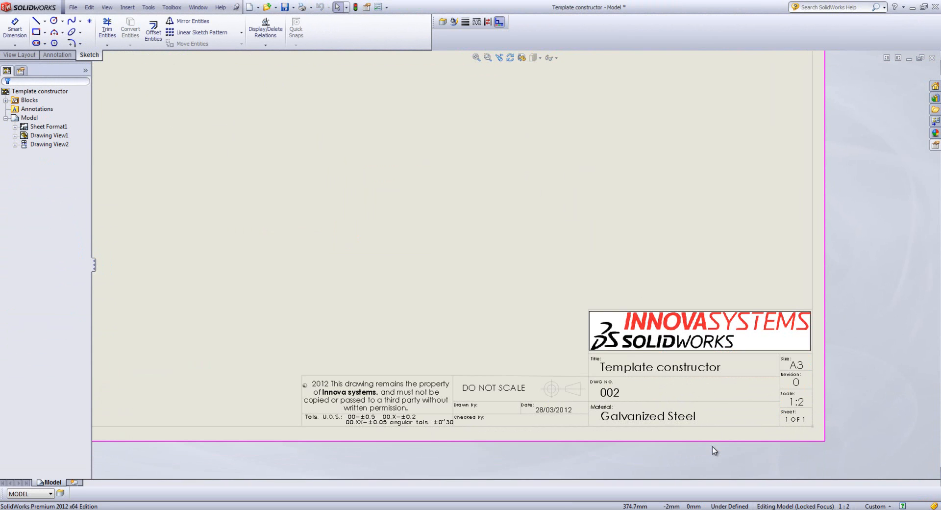
left_click(637, 237)
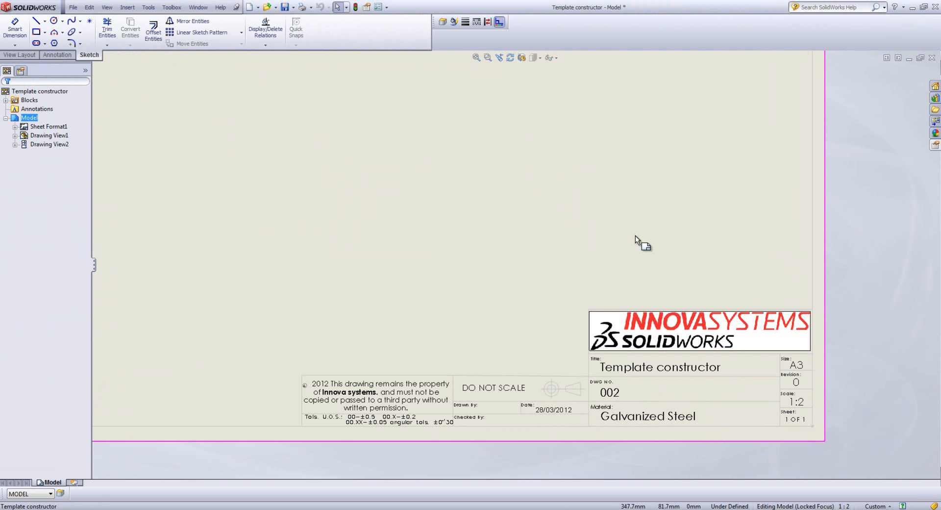
key("f")
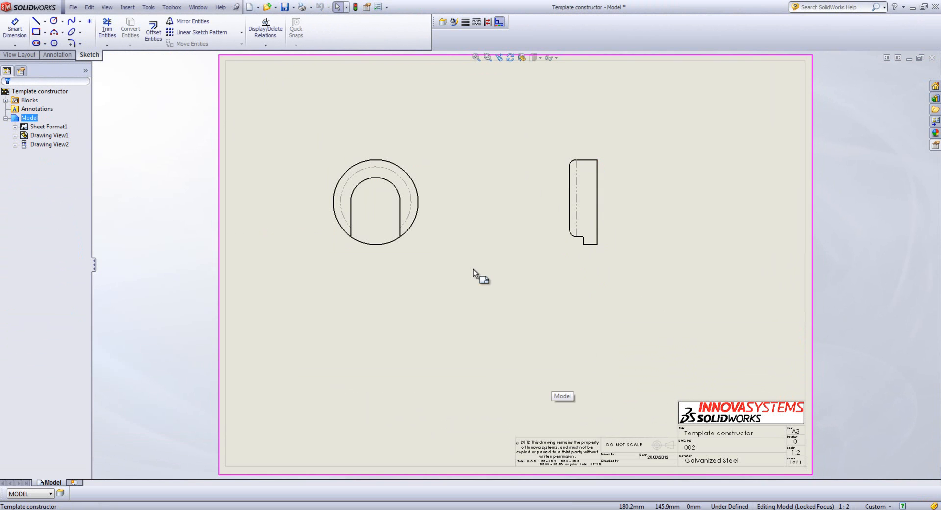
Step: Save the current sheet format as Webinar A3 in the sheetformat folder
left_click(73, 7)
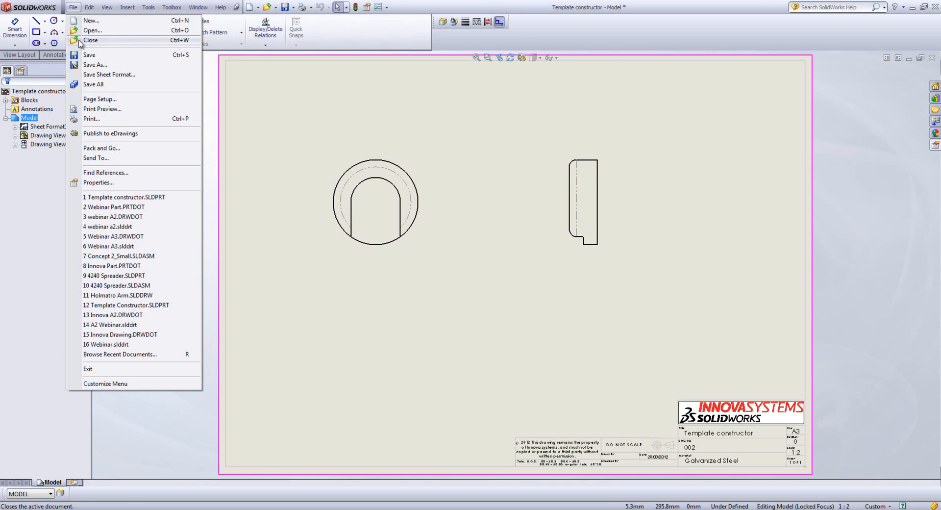
left_click(94, 75)
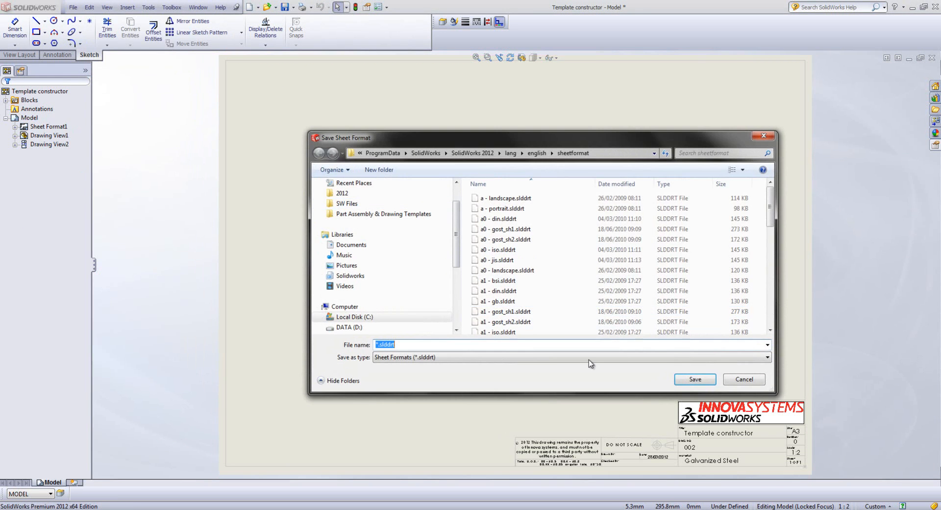
left_click_drag(771, 203, 763, 320)
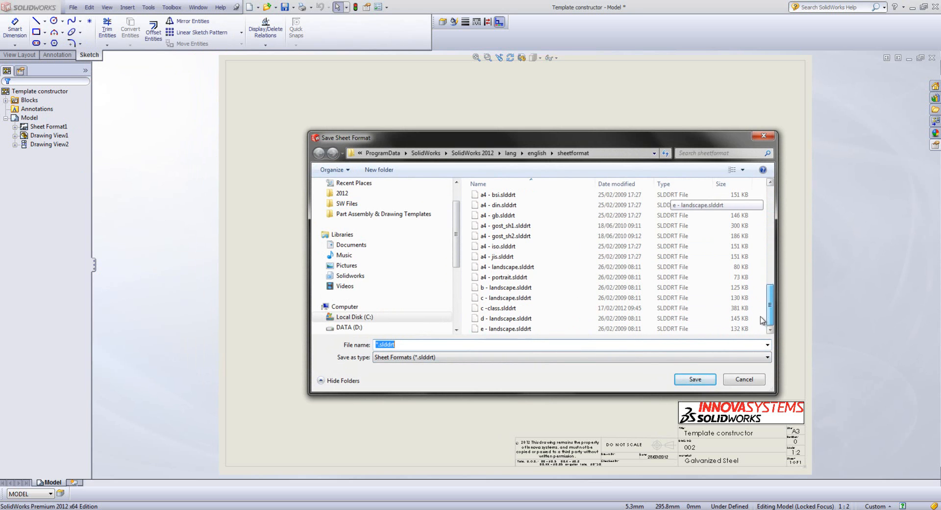
left_click(376, 345)
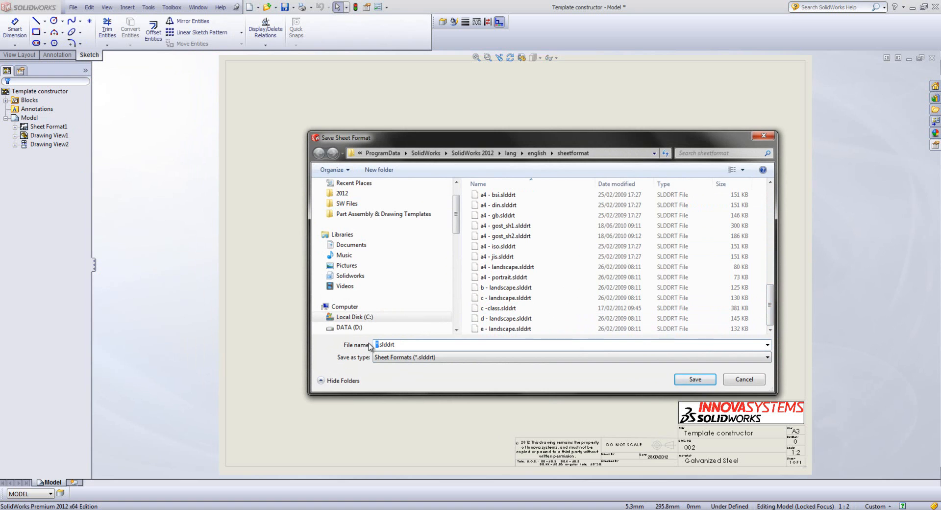
type("Webinare")
left_click(676, 378)
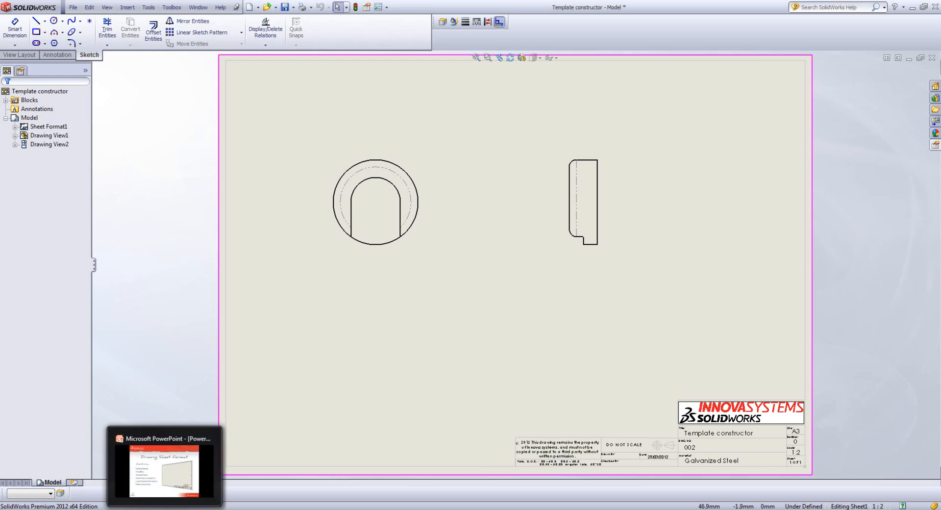
Step: Switch to the PowerPoint slide show, review the Drawing Template contents slide, and return to the SolidWorks drawing
left_click(164, 509)
scroll(414, 275, "up", 2)
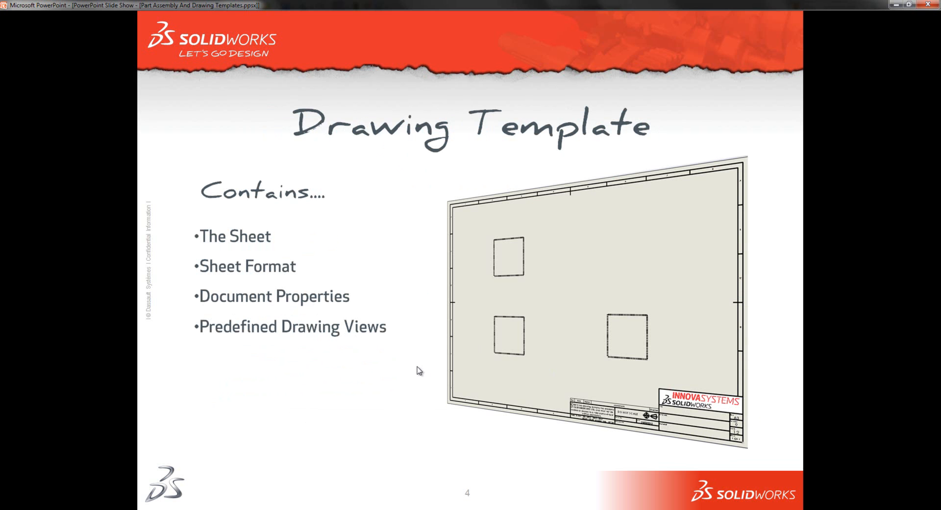
key("super+Tab")
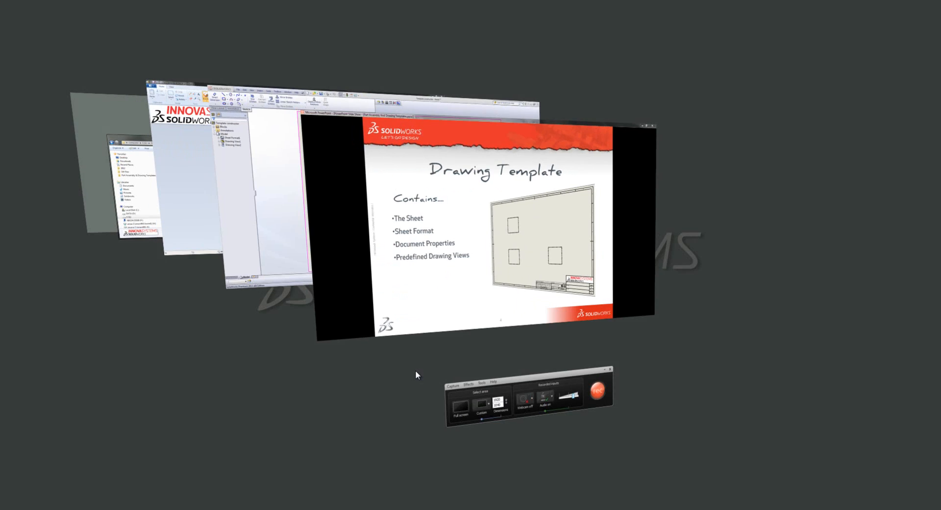
key("super+Tab")
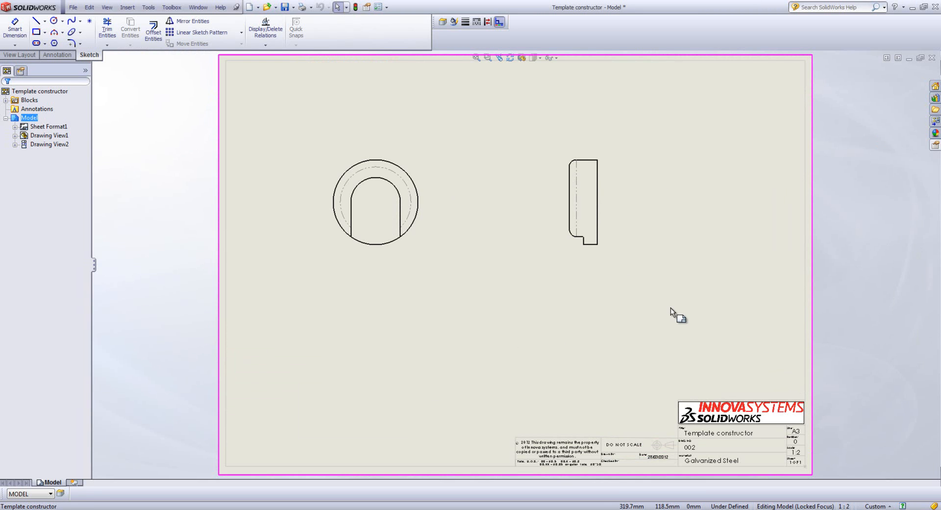
Step: Delete both the projected view and the named view from the drawing sheet
mouse_move(637, 291)
left_mouse_down()
mouse_move(408, 157)
mouse_move(309, 138)
left_mouse_up()
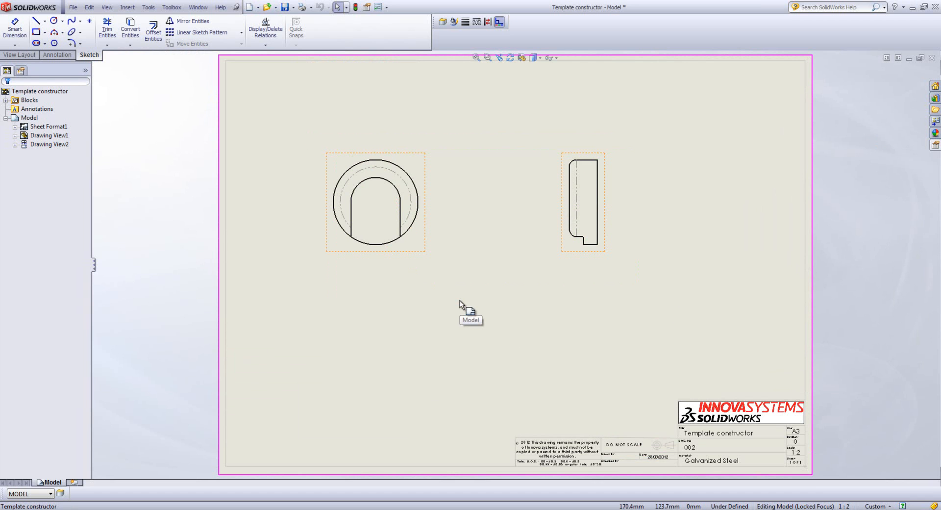
key("Delete")
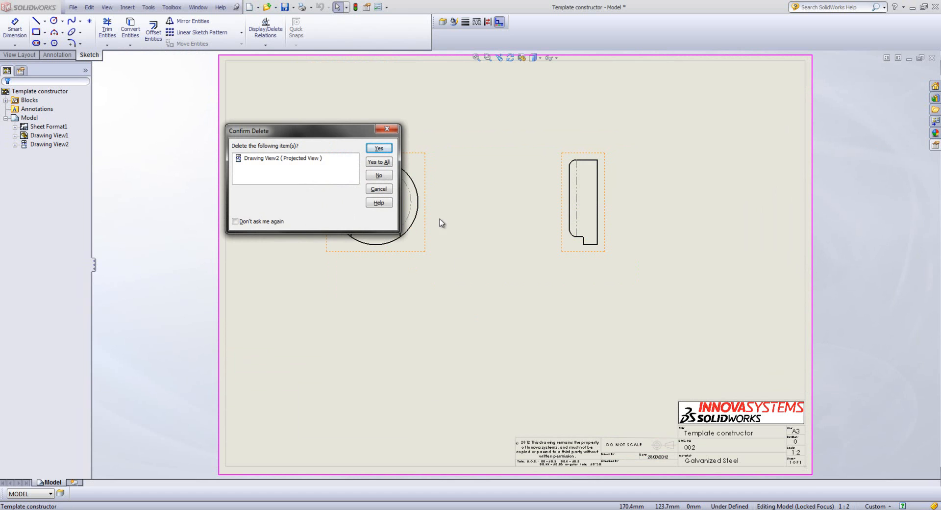
key("Return")
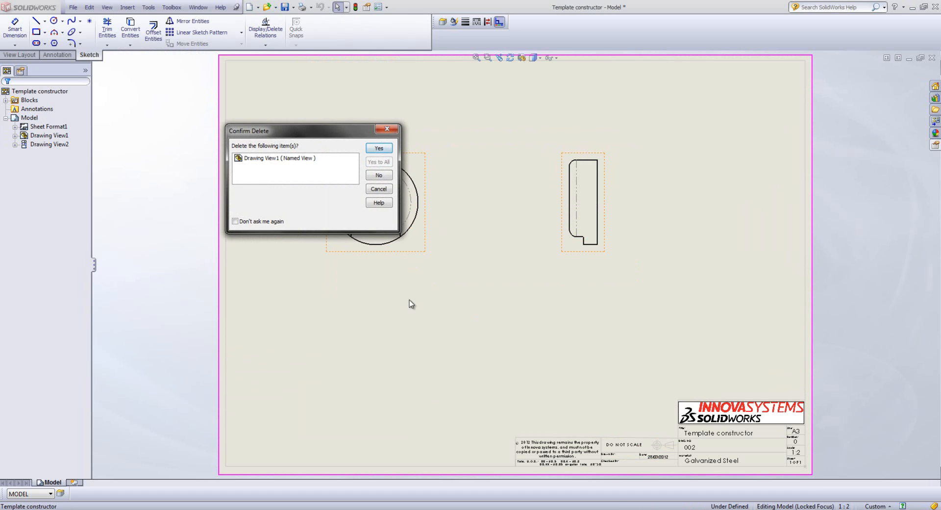
left_click(378, 148)
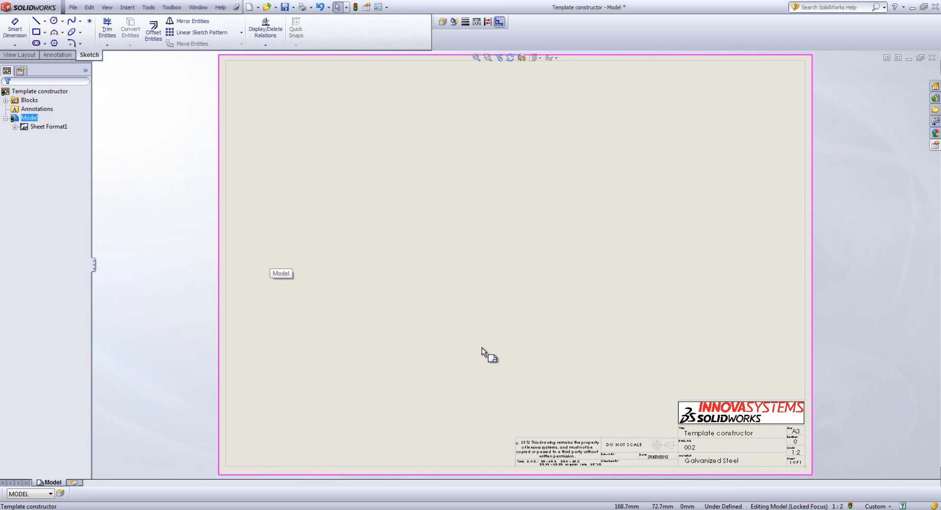
Step: Load Webinar A3.slddrt as the sheet format in the sheet properties, deleting the modified notes
right_click(513, 188)
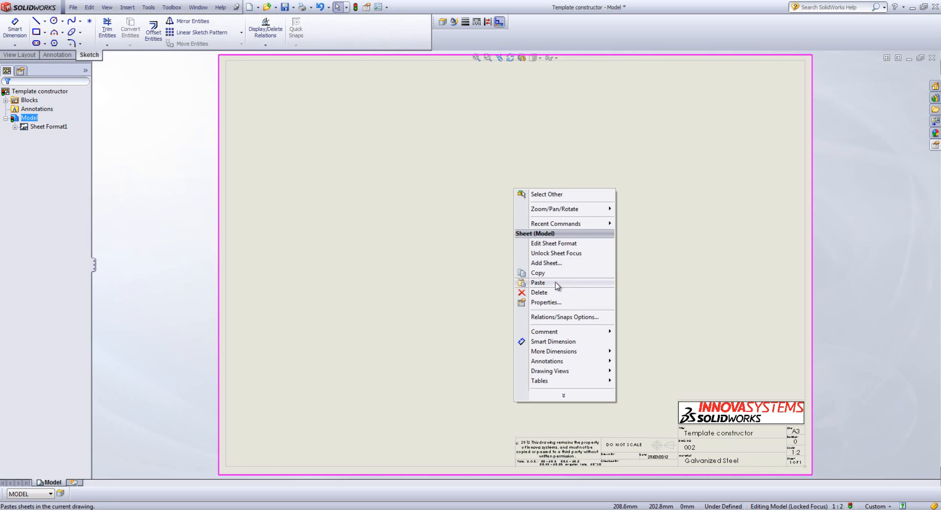
left_click(566, 308)
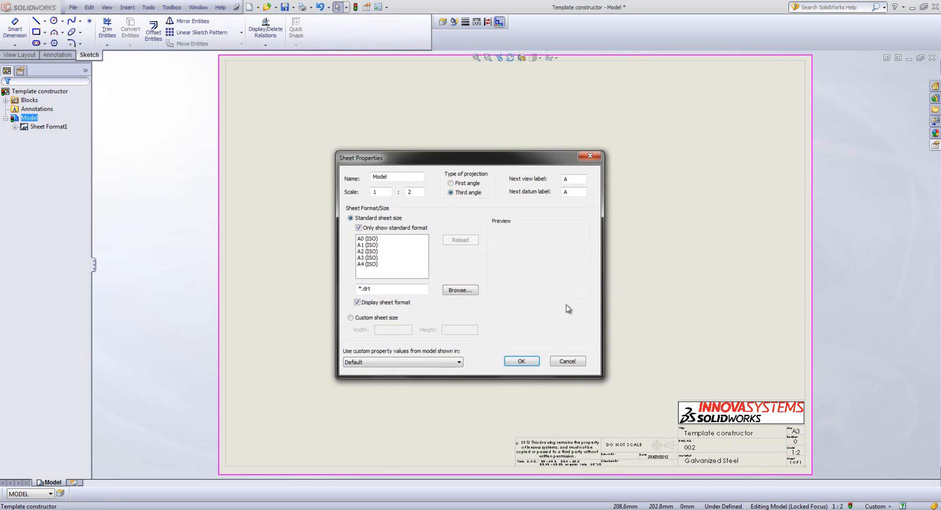
left_click(460, 291)
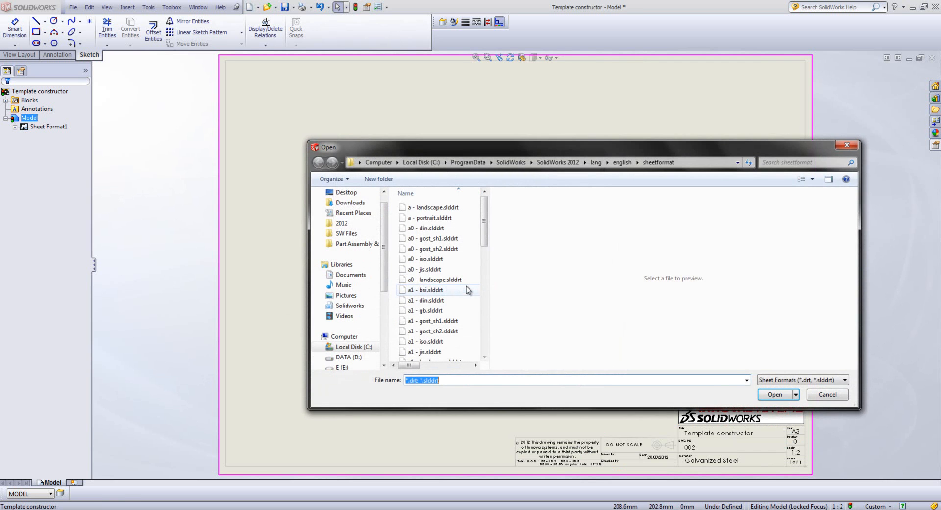
left_click_drag(486, 229, 486, 351)
left_click(439, 356)
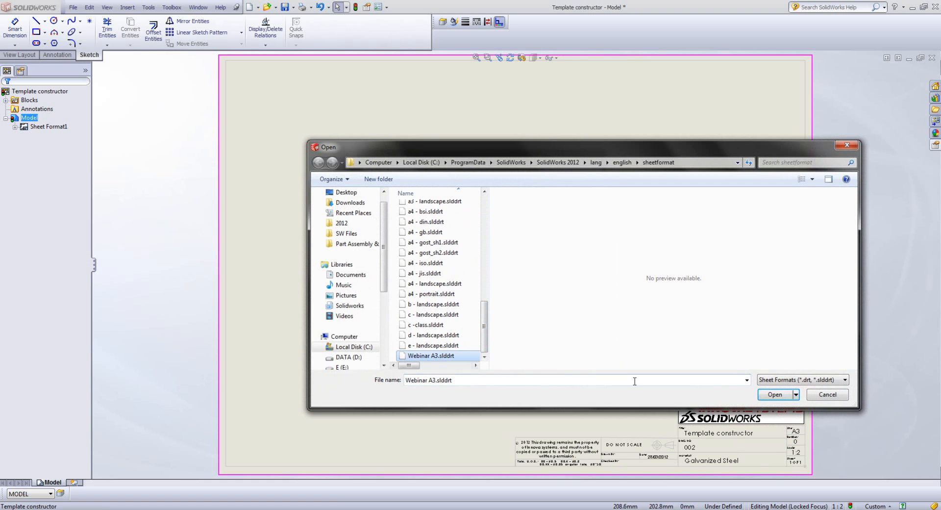
left_click(788, 395)
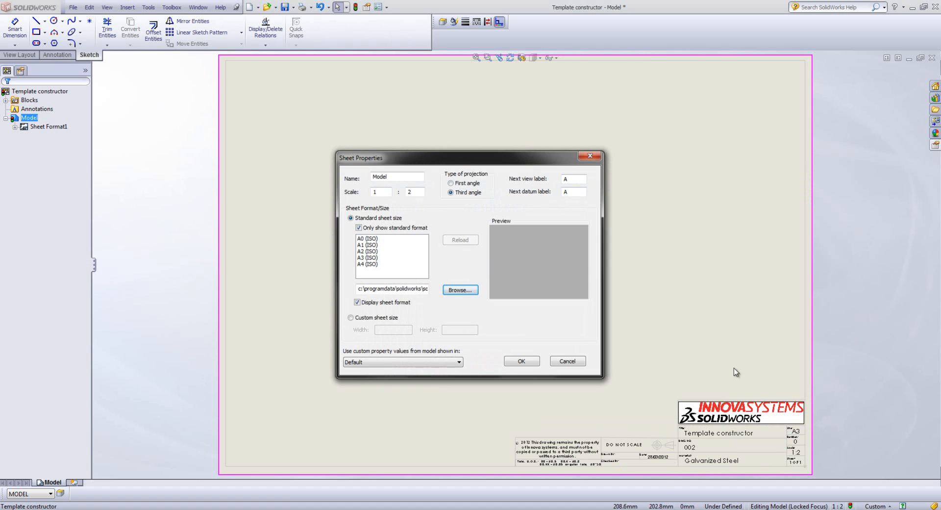
left_click(530, 361)
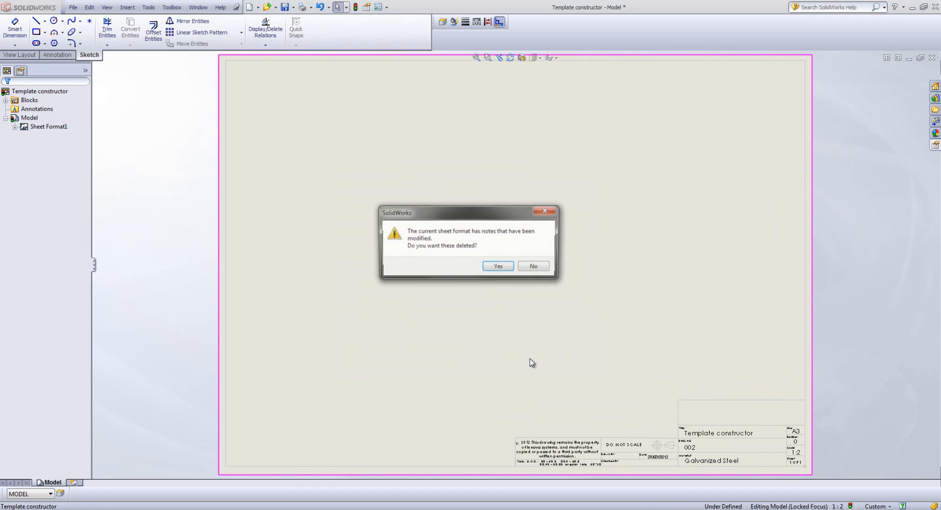
left_click(498, 269)
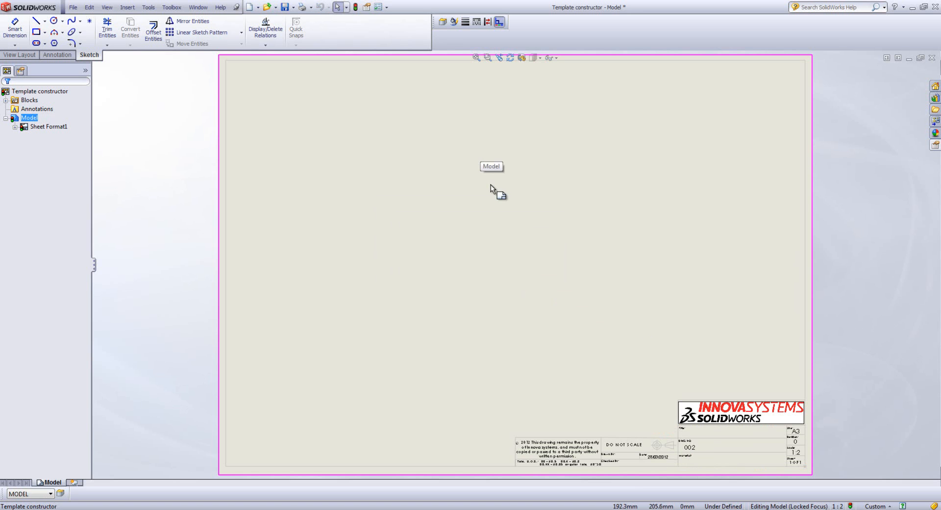
Step: Clear the values of the Revision, Drawing No. and DrawnBy custom properties of the drawing
left_click(77, 8)
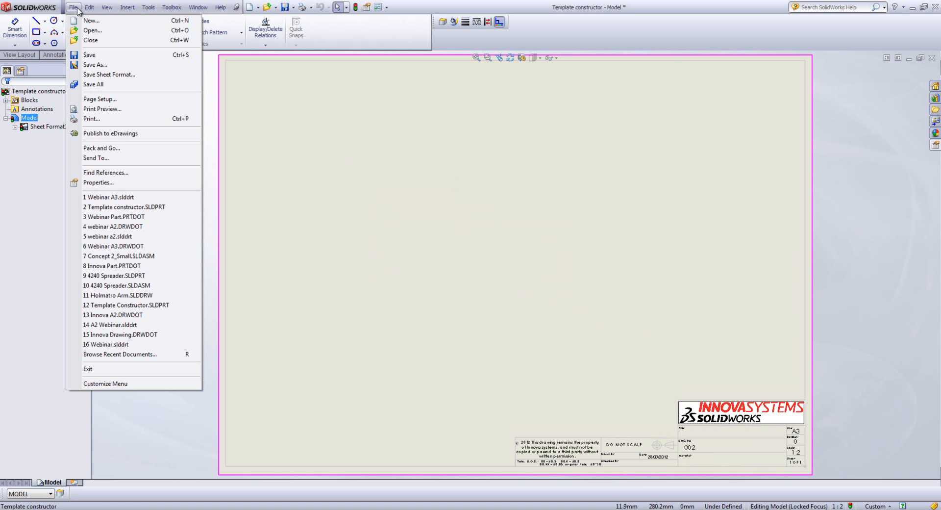
left_click(117, 183)
left_click(460, 229)
type("7")
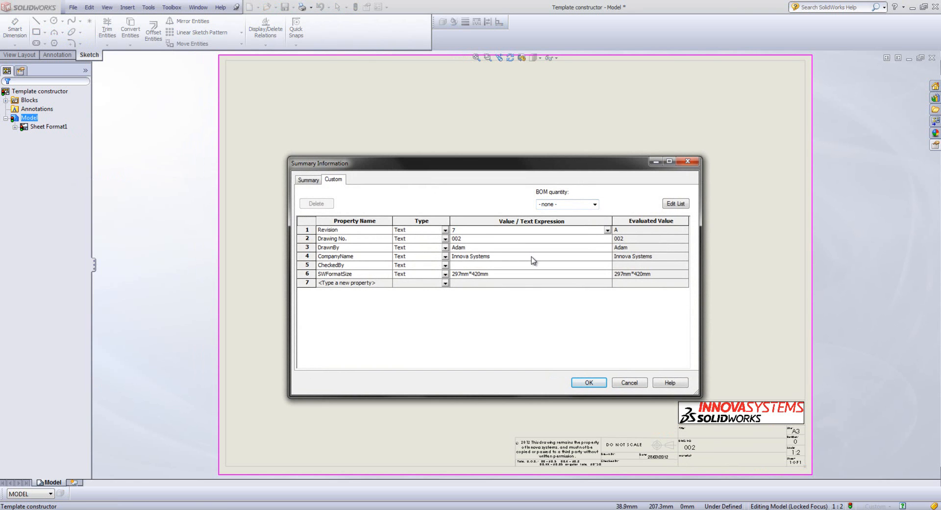
key("BackSpace")
left_click(467, 239)
key("BackSpace")
left_click(466, 251)
left_click(467, 249)
key("BackSpace")
key("BackSpace")
key("BackSpace")
key("BackSpace")
Step: Clear the SWFormatSize custom property value and apply the property changes
left_click(498, 273)
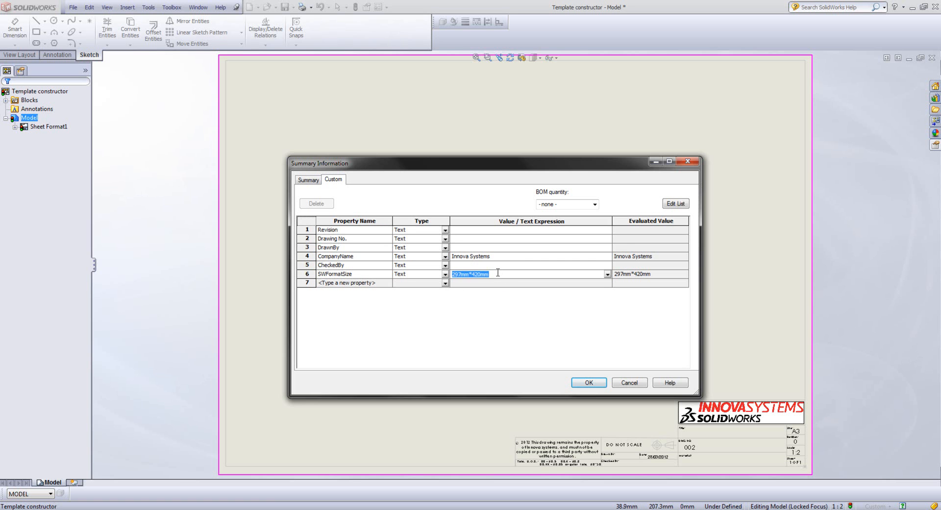
key("BackSpace")
left_click(488, 231)
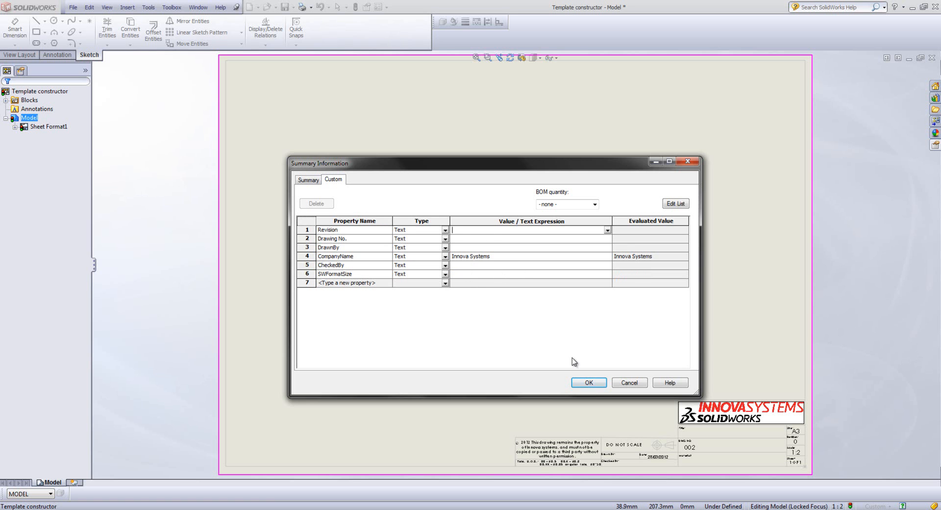
left_click(590, 383)
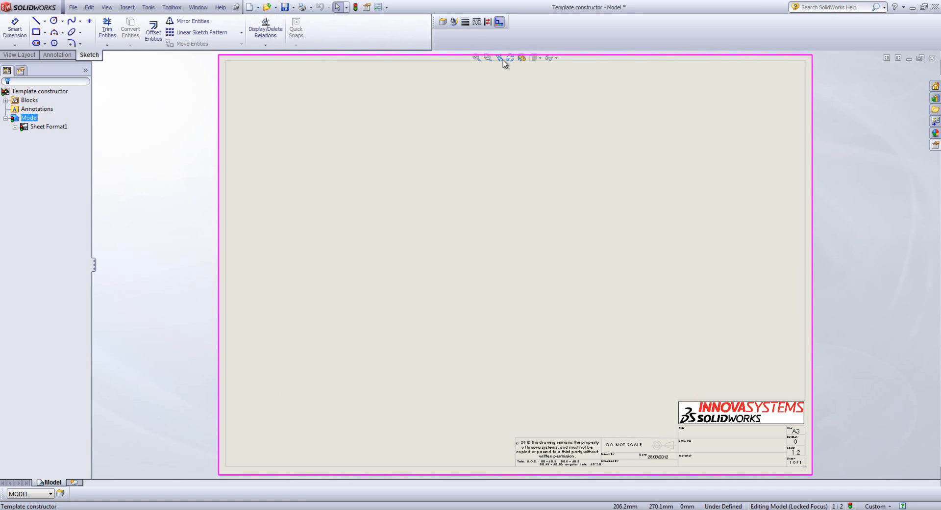
Step: Review the detailing and dimension document properties, and set the annotation font to Century Gothic Bold
left_click(378, 6)
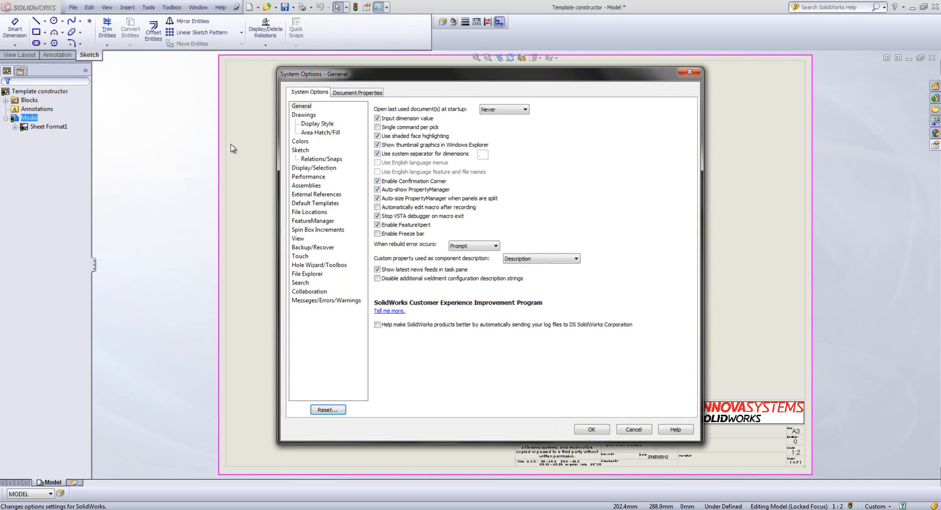
left_click(357, 92)
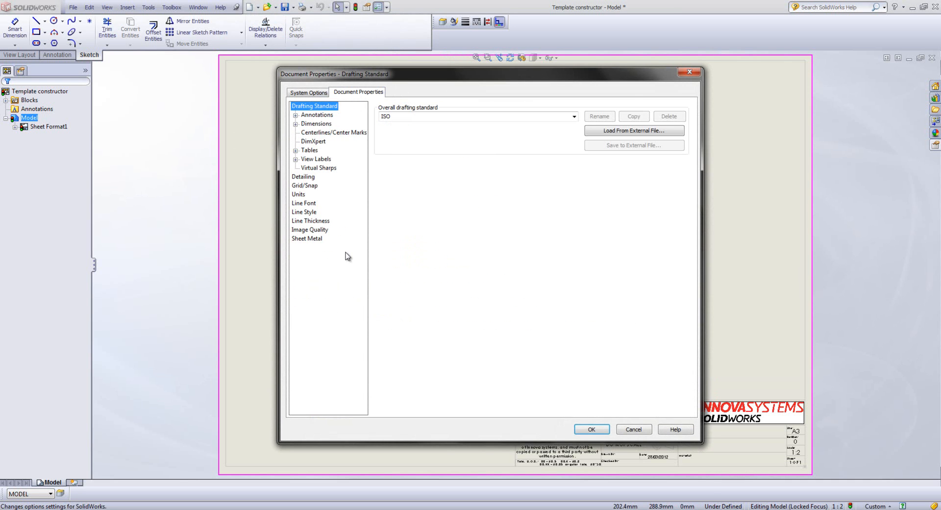
left_click(304, 178)
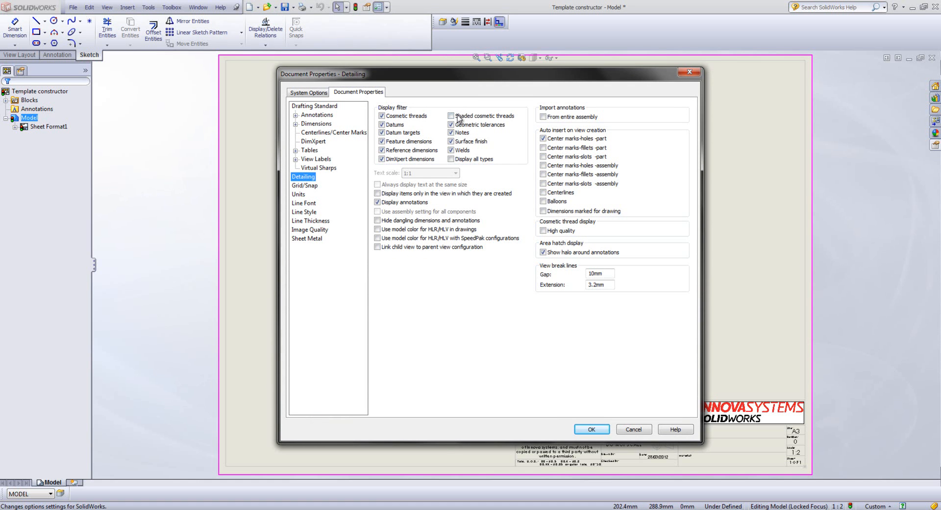
left_click(325, 126)
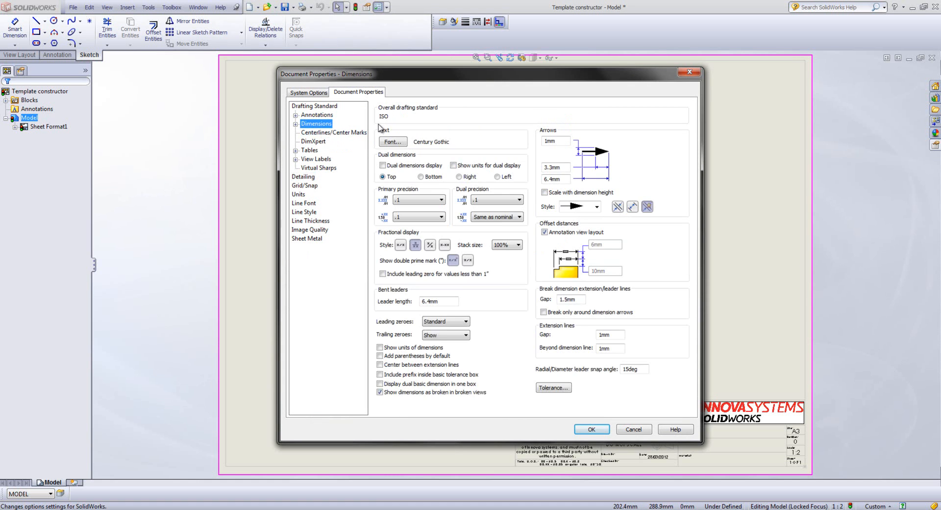
key("Up")
left_click(389, 141)
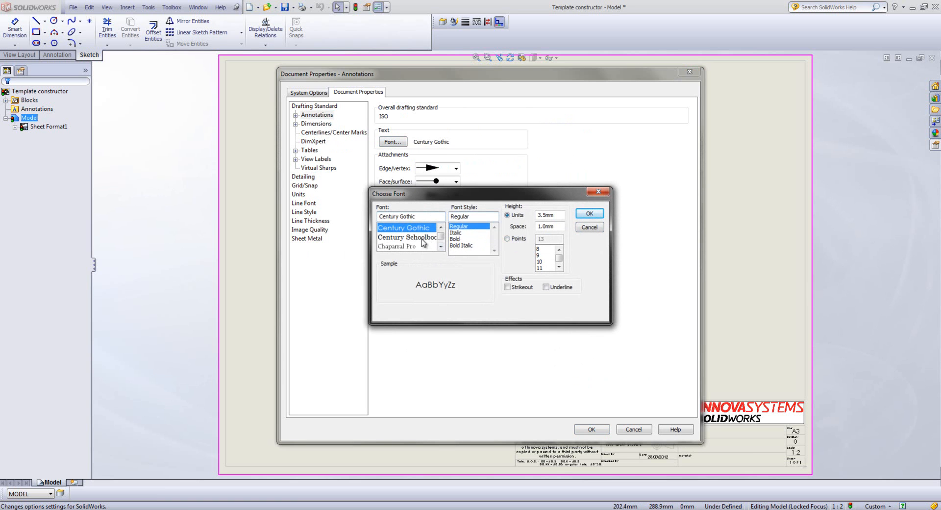
left_click(459, 238)
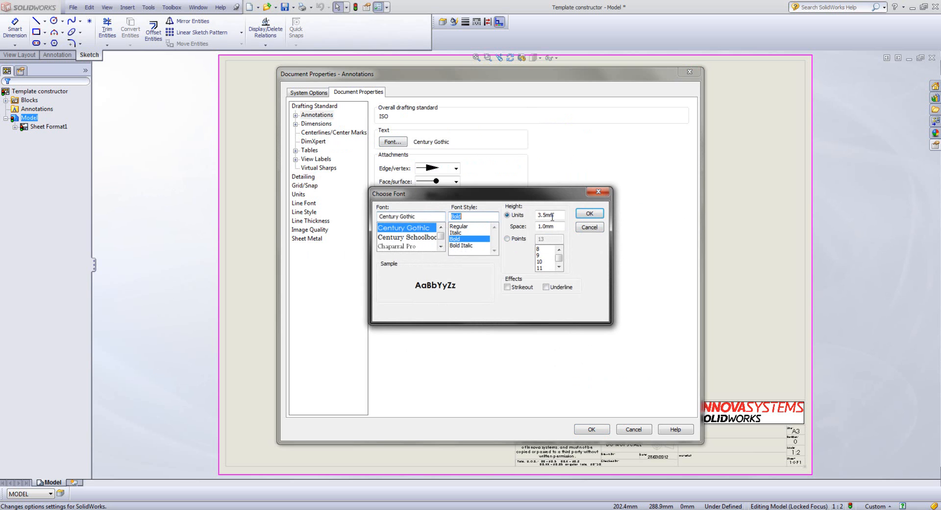
left_click(590, 214)
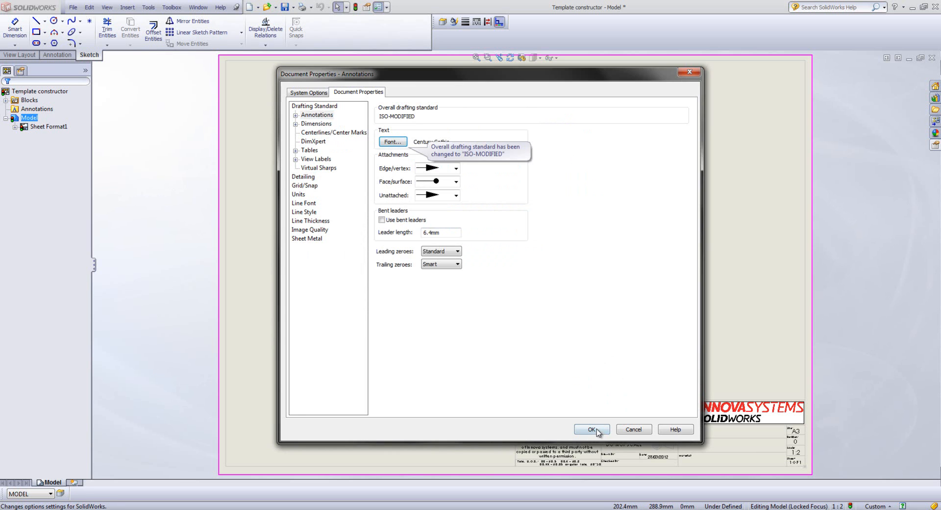
left_click(591, 430)
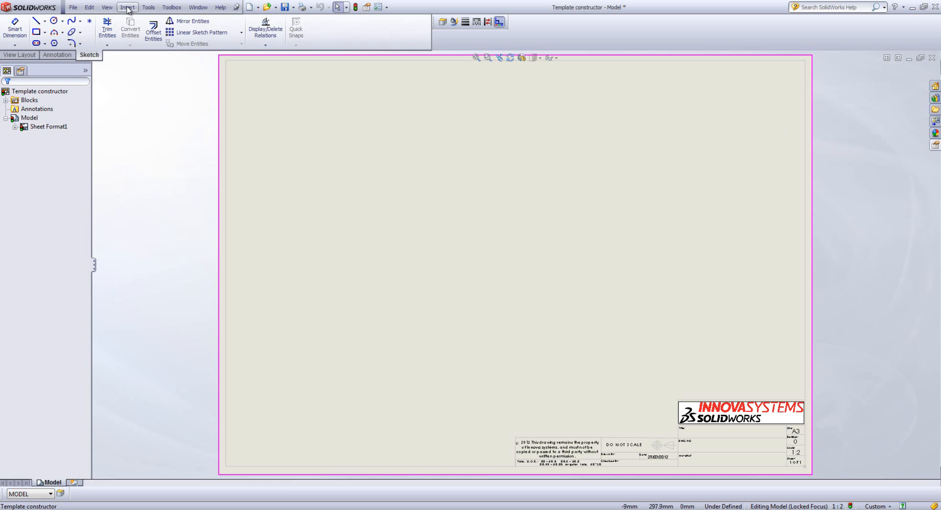
Step: Insert a predefined drawing view in the lower-left area of the sheet
left_click(127, 7)
mouse_move(150, 48)
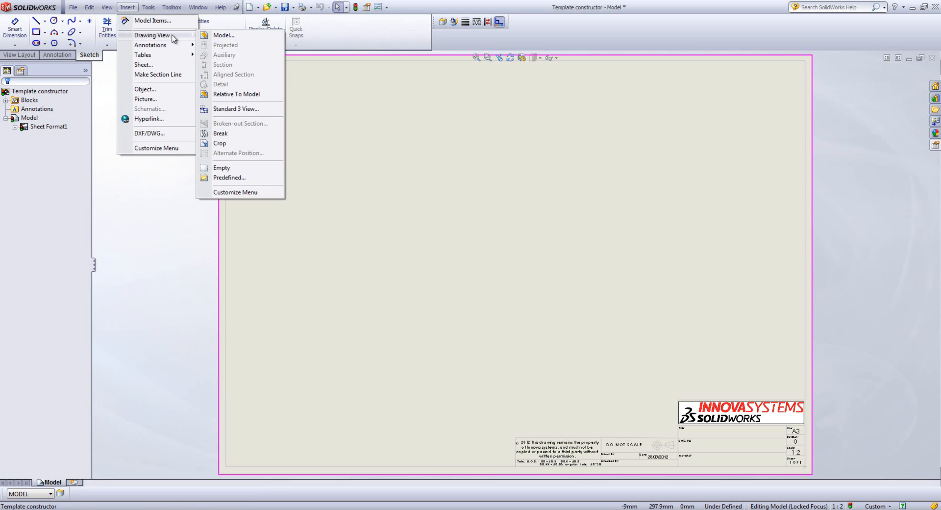
left_click(260, 179)
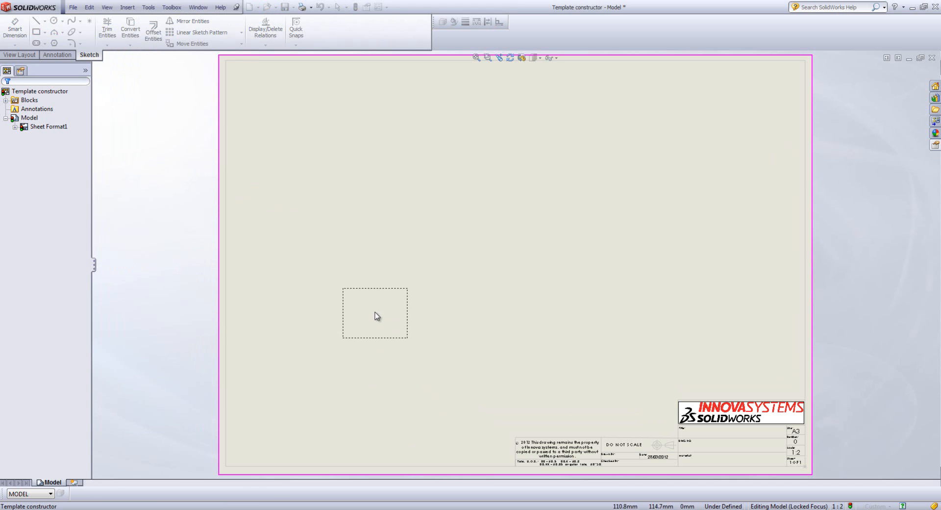
left_click(377, 316)
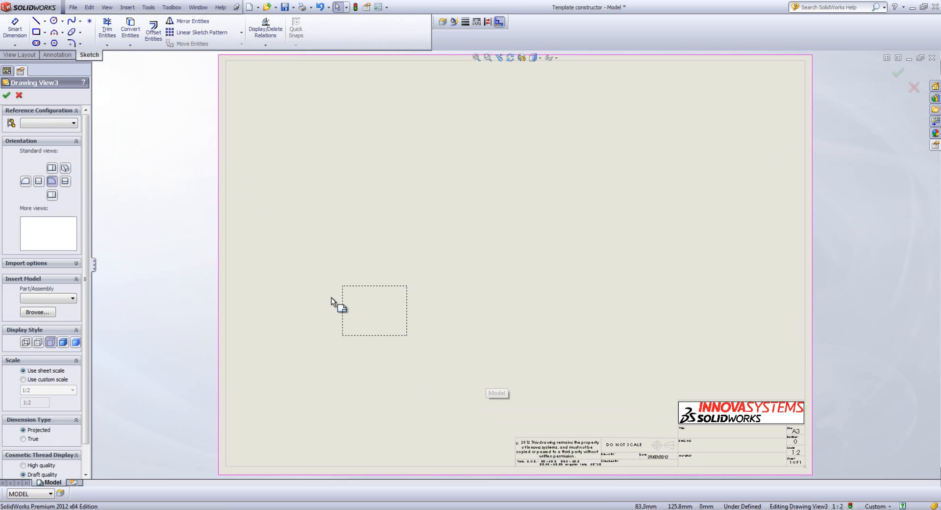
Step: Set the predefined view's display style to Hidden Lines Visible and close its properties
left_click(40, 342)
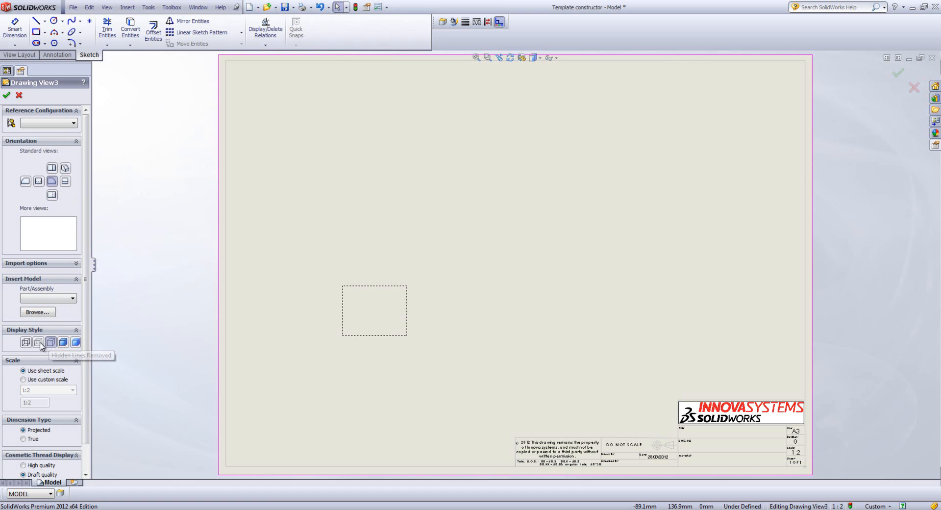
left_click(26, 343)
left_click(38, 341)
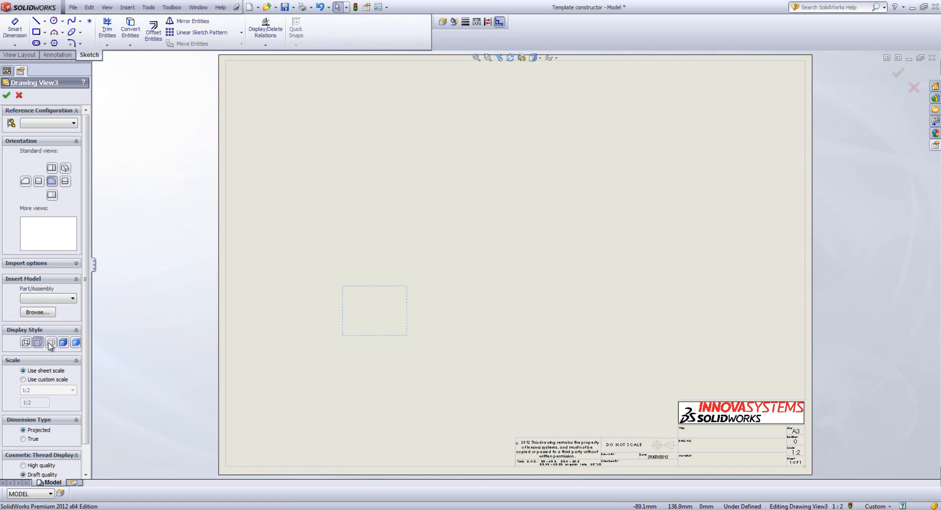
left_click(19, 94)
Step: Project two views from the lower-left predefined view, one directly above it and one to its right
left_click(56, 54)
left_click(19, 55)
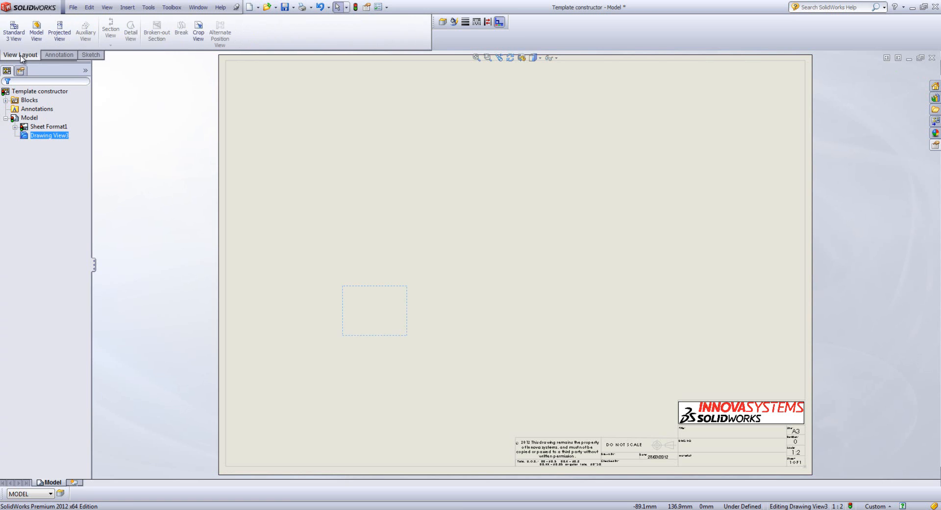
left_click(60, 32)
left_click(379, 154)
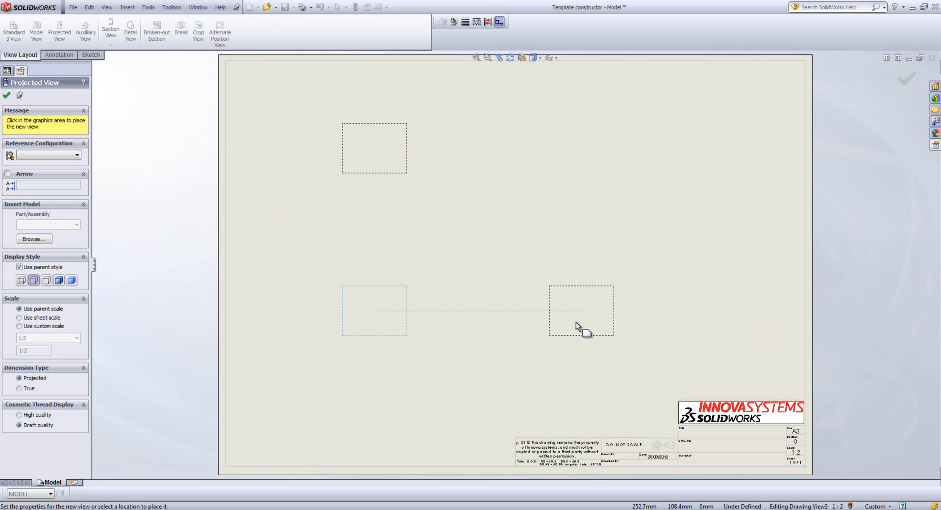
left_click(622, 316)
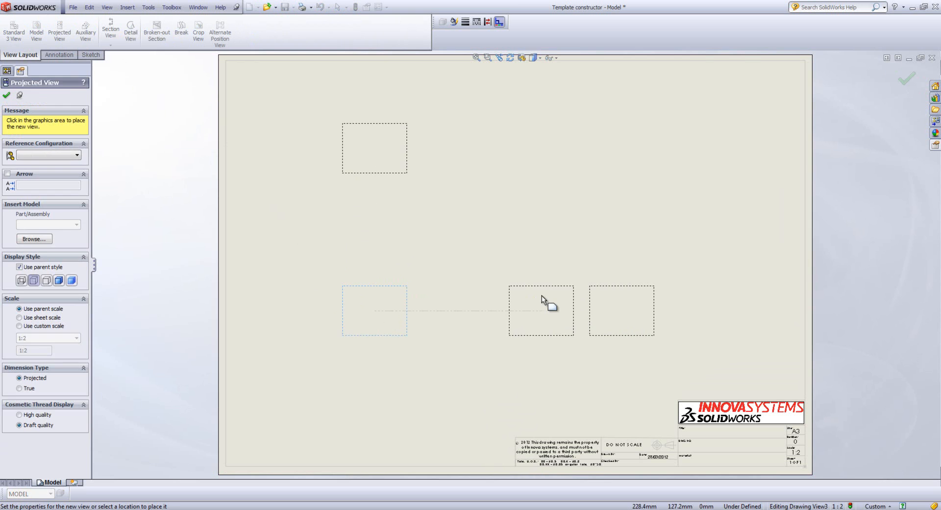
key("Escape")
left_click(460, 252)
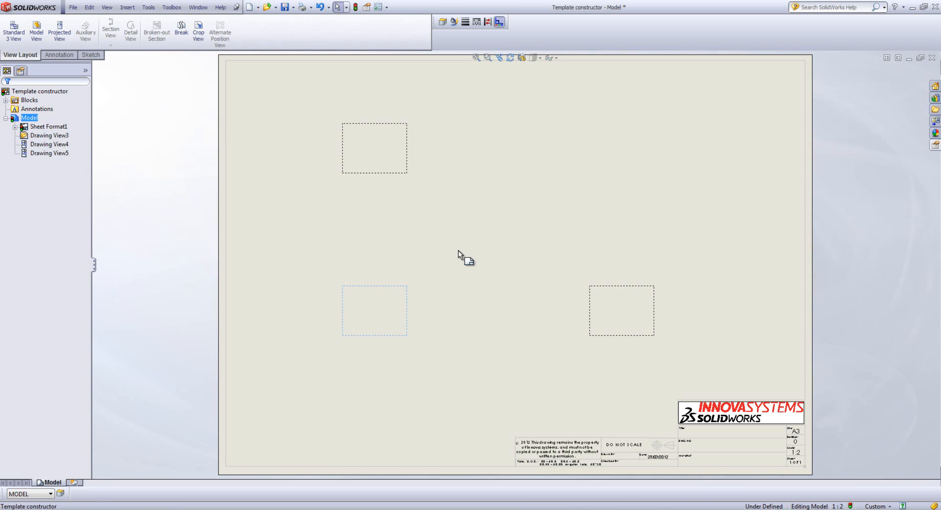
Step: Insert a predefined view near the sheet's upper-right corner with isometric orientation and the Shaded With Edges display style
left_click(126, 7)
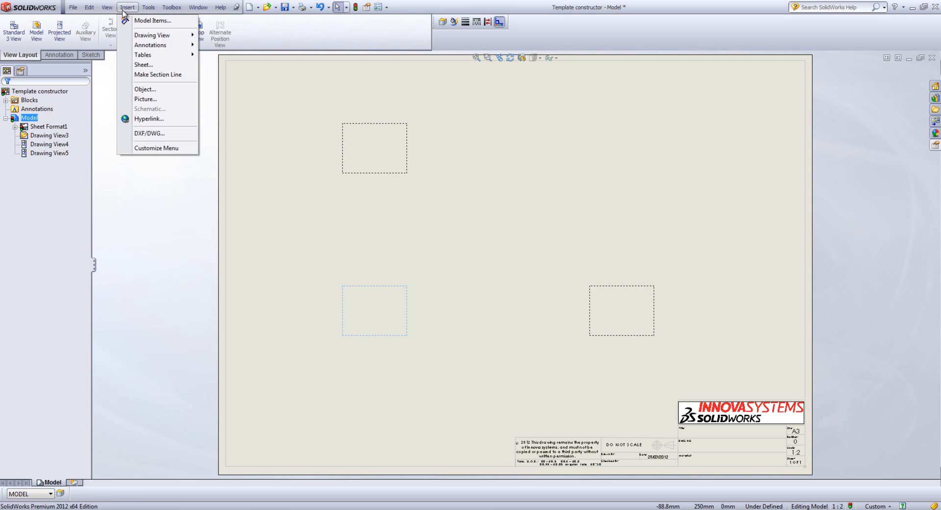
mouse_move(180, 35)
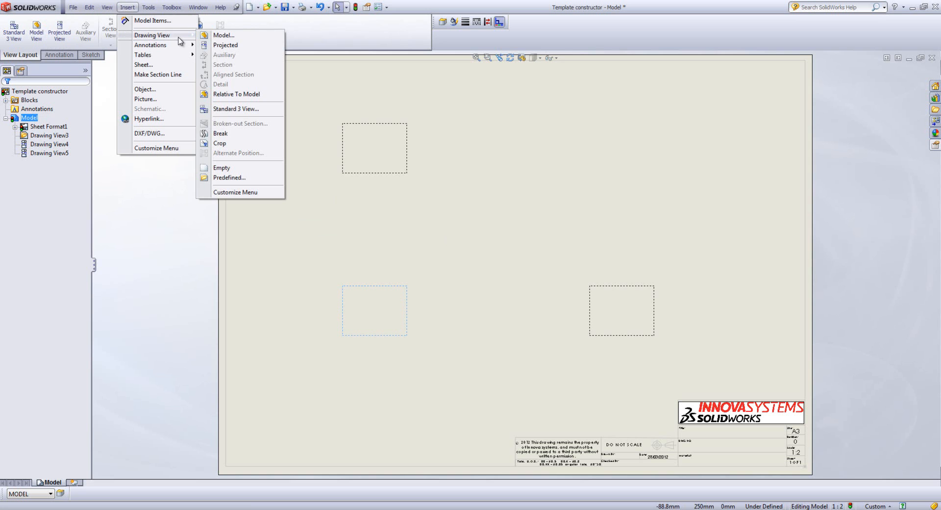
left_click(249, 179)
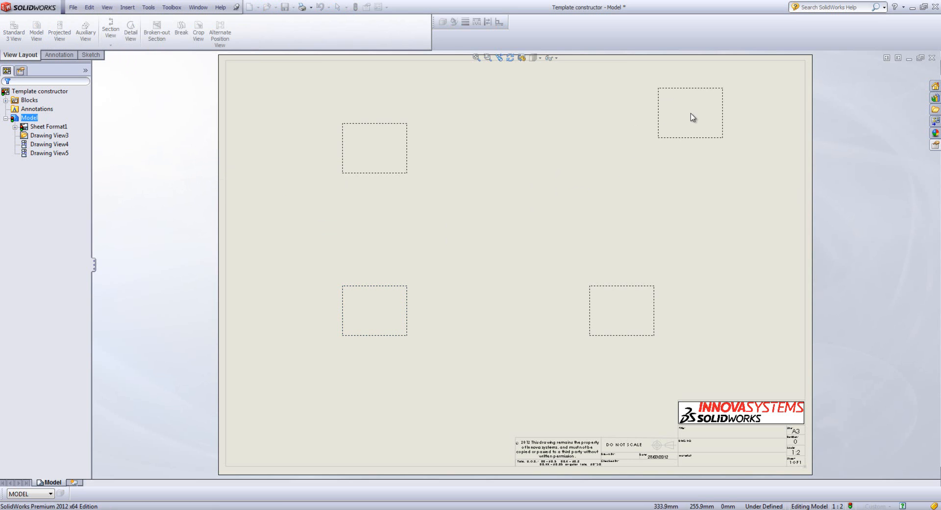
left_click(691, 113)
left_click(65, 168)
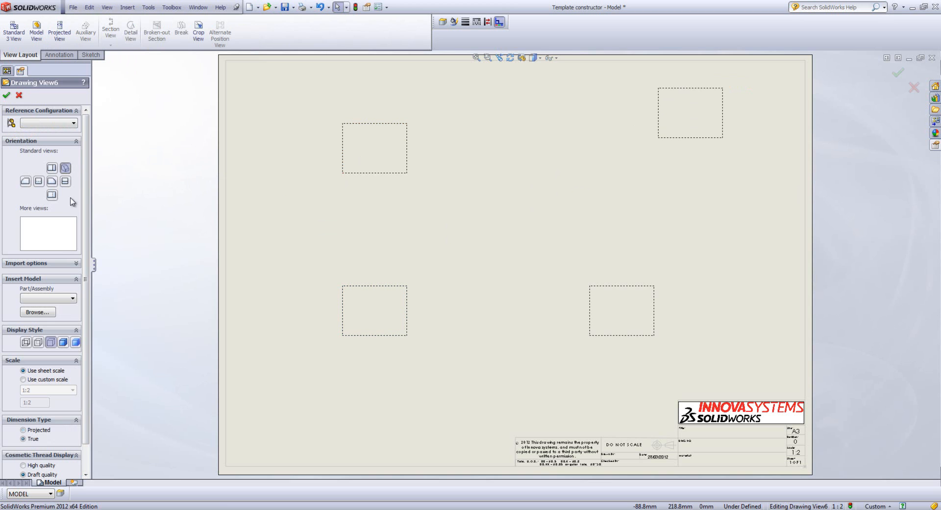
left_click(61, 342)
left_click(618, 176)
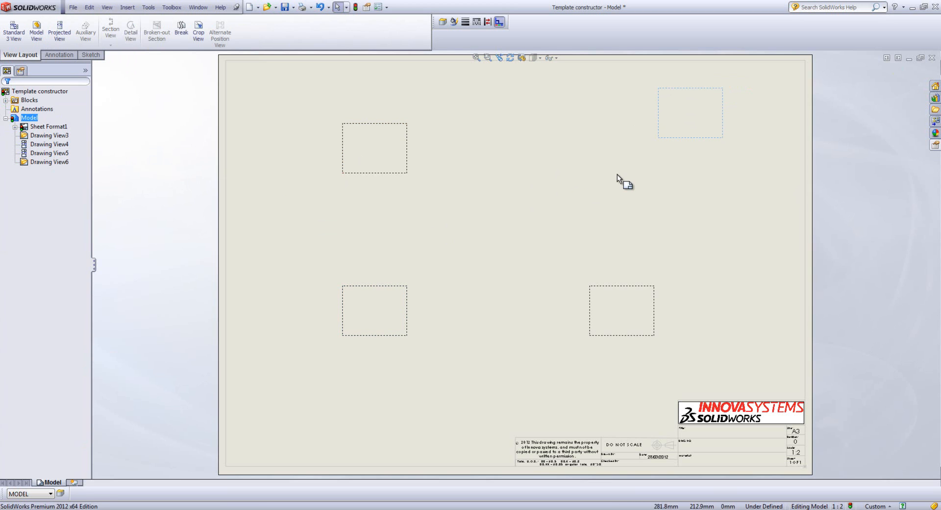
Step: Begin saving the drawing as a Drawing Templates (*.drwdot) file in the Innova Templates folder on drive E
left_click(72, 7)
left_click(94, 65)
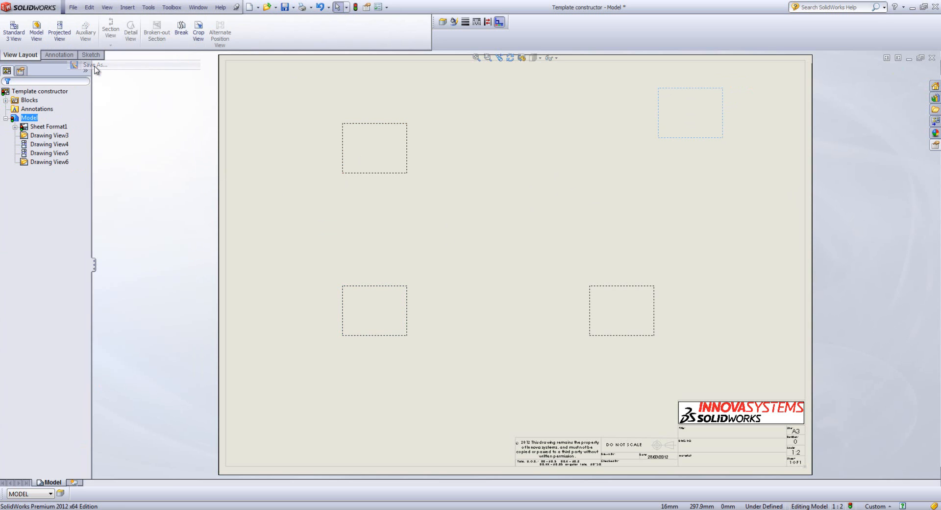
left_click(447, 383)
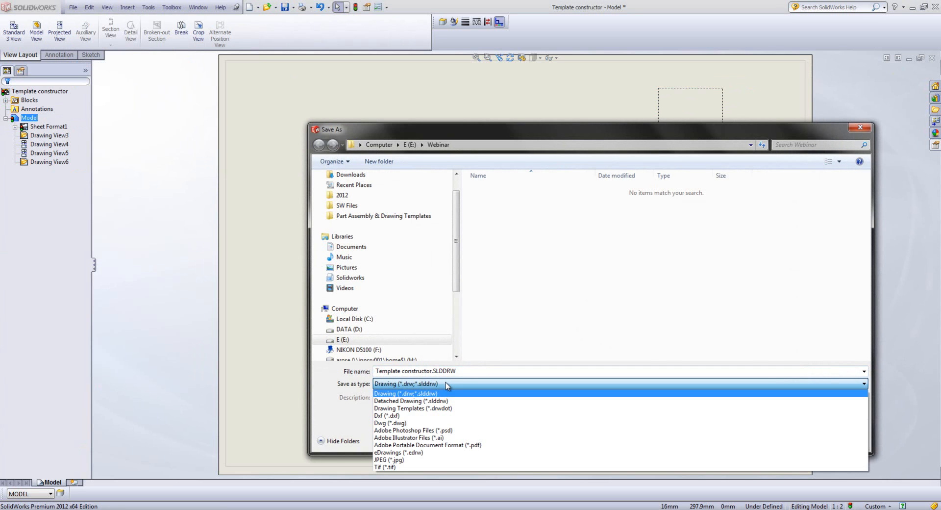
left_click(447, 410)
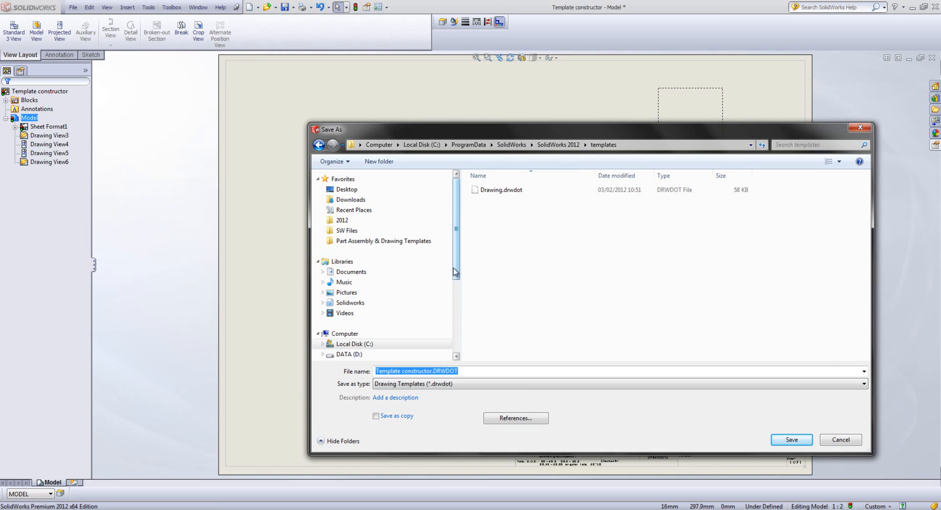
scroll(392, 295, "down", 2)
left_click(358, 318)
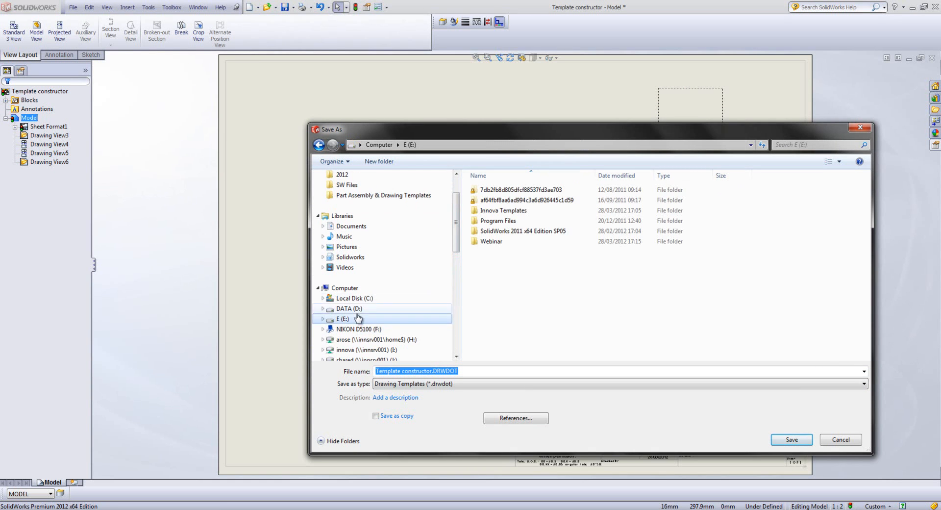
double_click(521, 210)
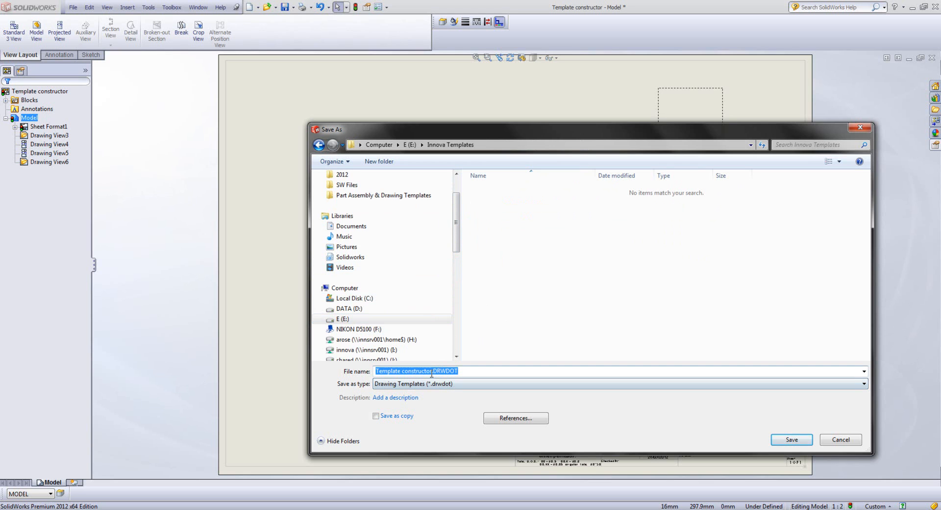
Step: Name the drawing template Webinar A3 and save it, accepting that only predefined and empty views are stored
left_click_drag(430, 374, 342, 377)
key("BackSpace")
type("Webinar")
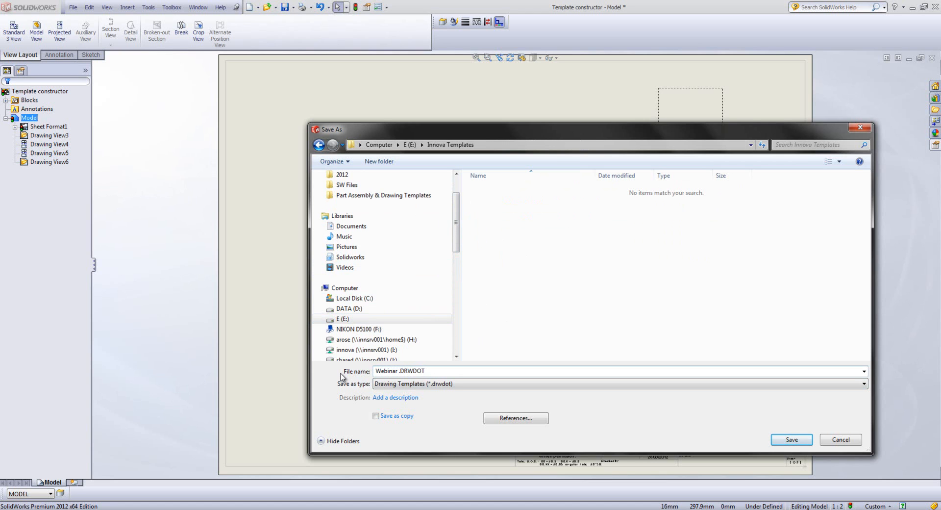
type(" A3")
left_click(793, 440)
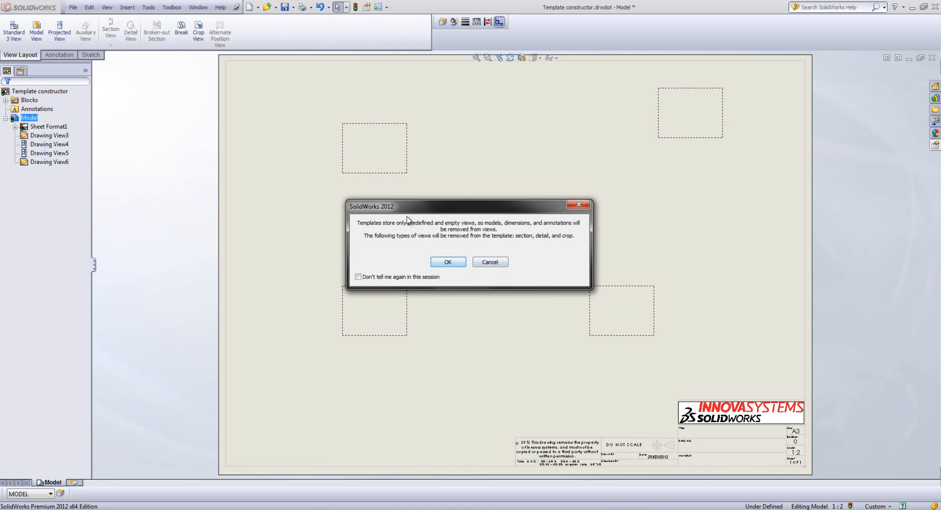
left_click(448, 262)
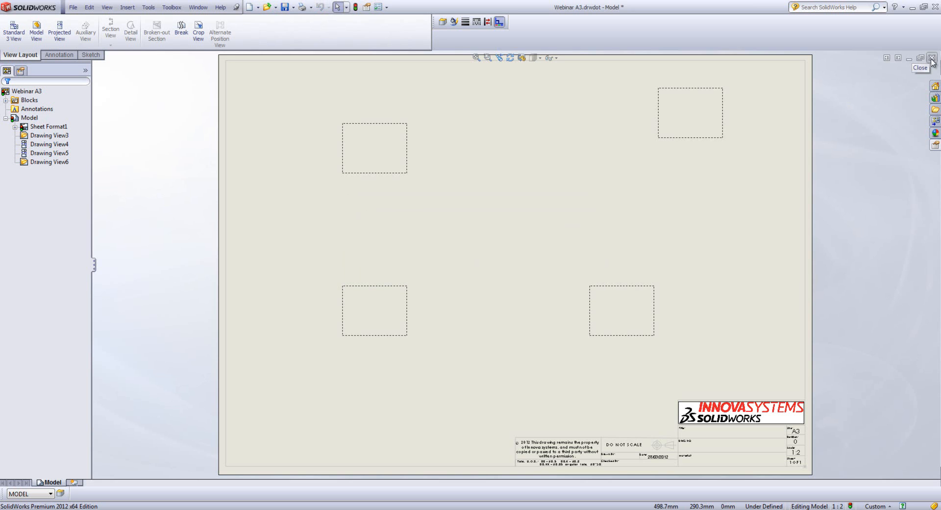
Step: Close the template without saving further changes and create a new drawing from the Webinar A3 template in Innova Templates
left_click(932, 60)
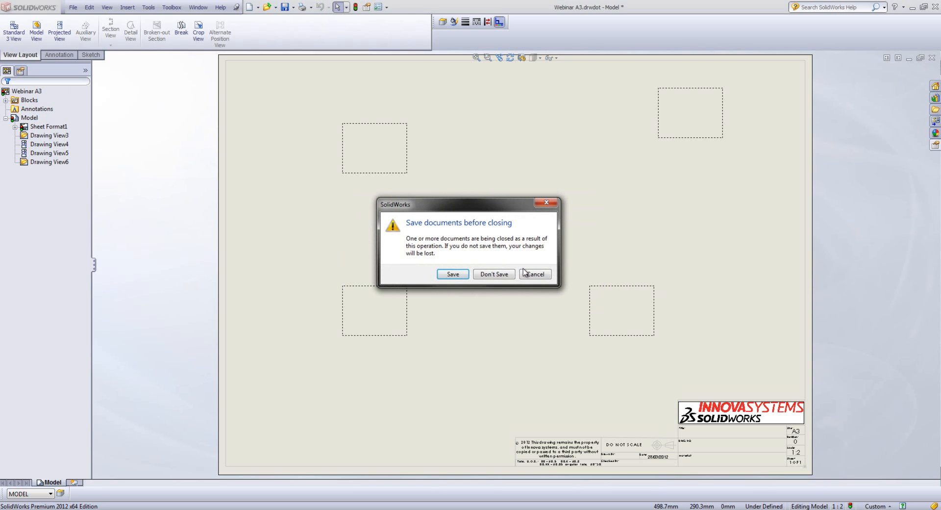
left_click(504, 275)
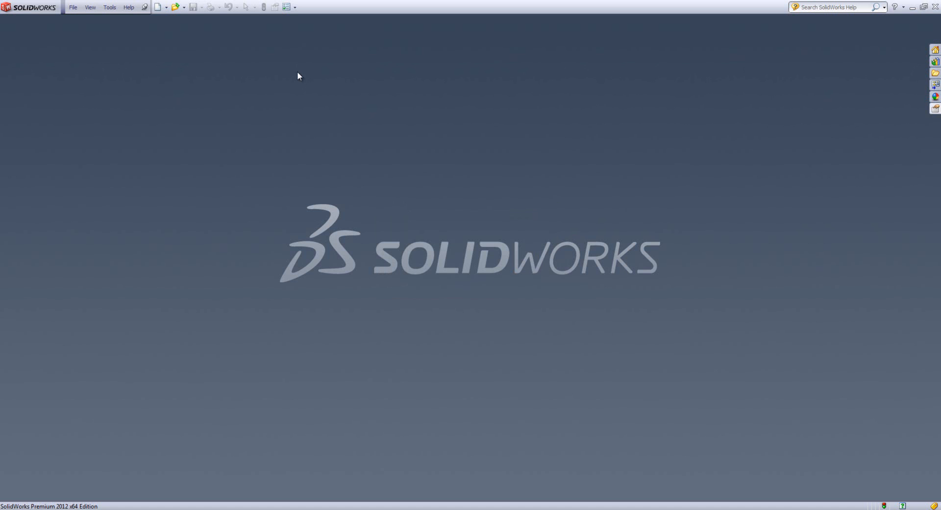
left_click(74, 8)
left_click(91, 21)
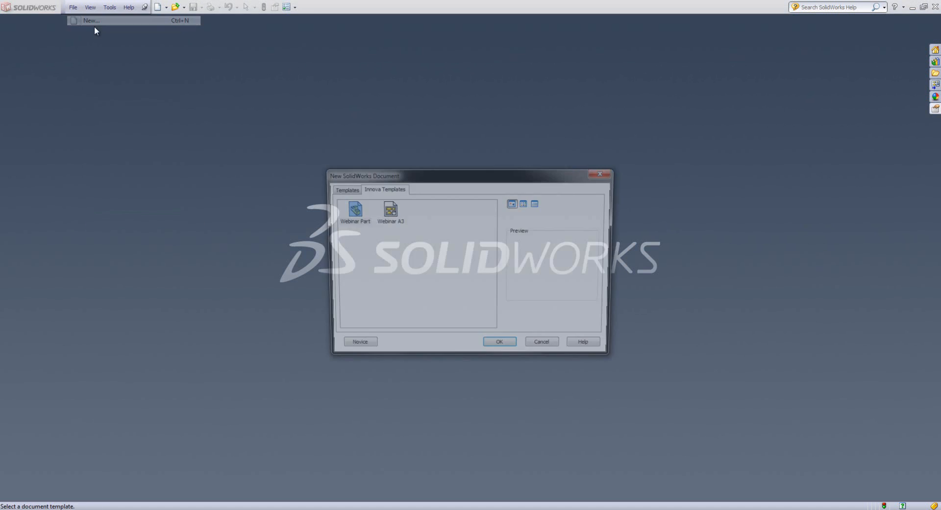
left_click(388, 211)
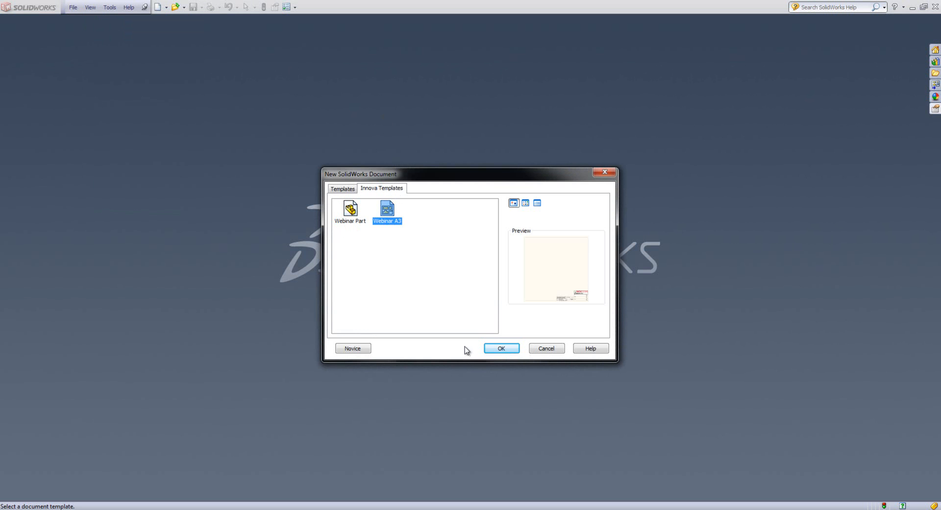
left_click(509, 350)
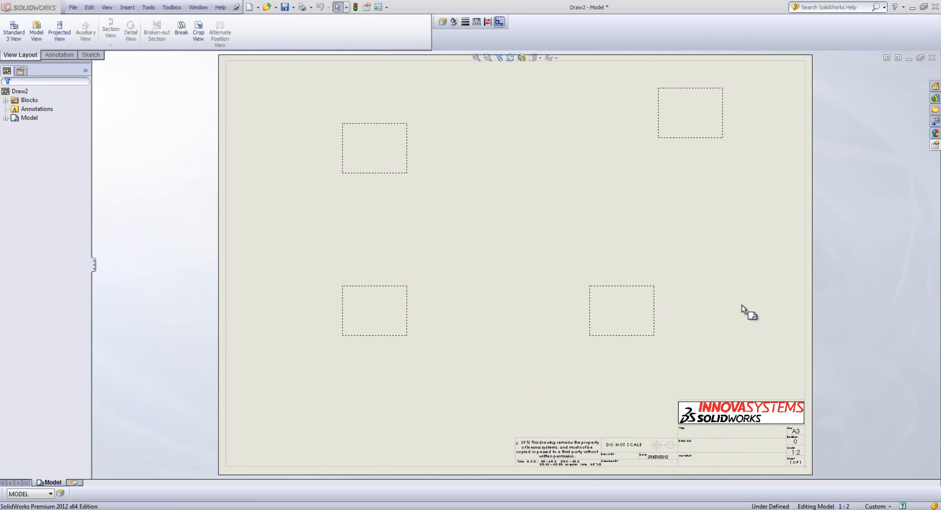
Step: Open the sheet properties of the new drawing and switch to a custom sheet size
right_click(569, 217)
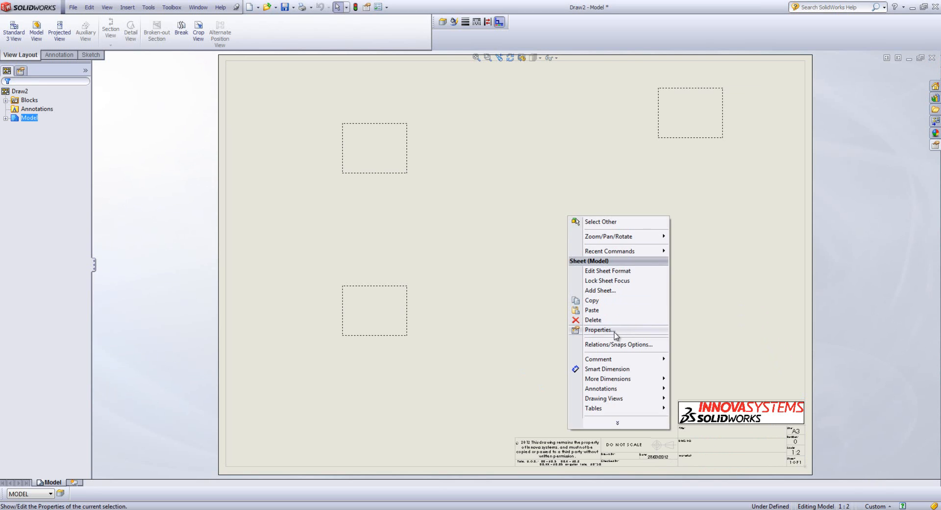
left_click(599, 329)
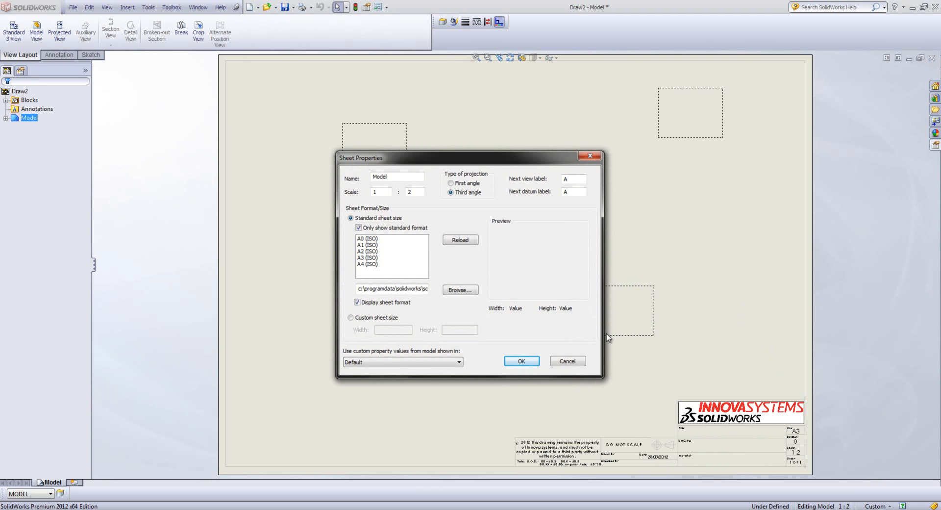
left_click(378, 318)
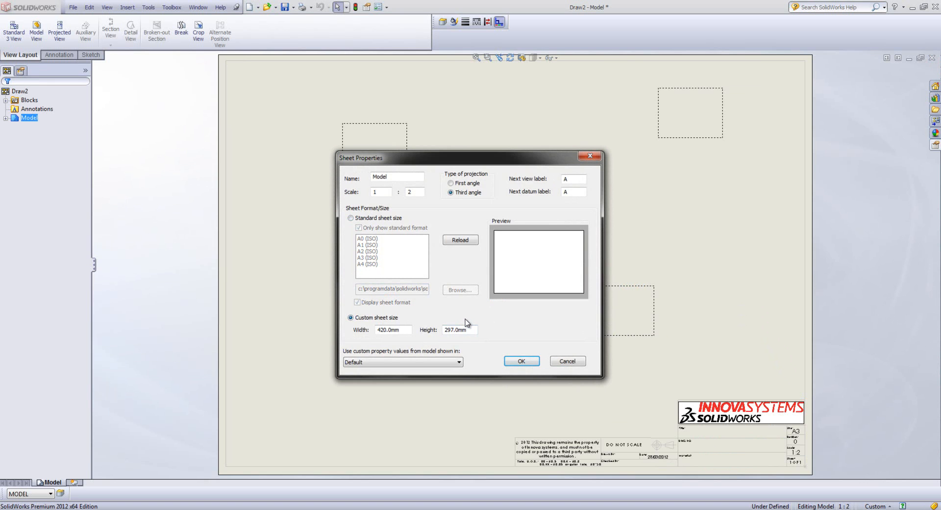
Step: Switch to the PowerPoint slide show, look up the table of A-size sheet dimensions, and return to SolidWorks
key("super+Tab")
key("super+Tab")
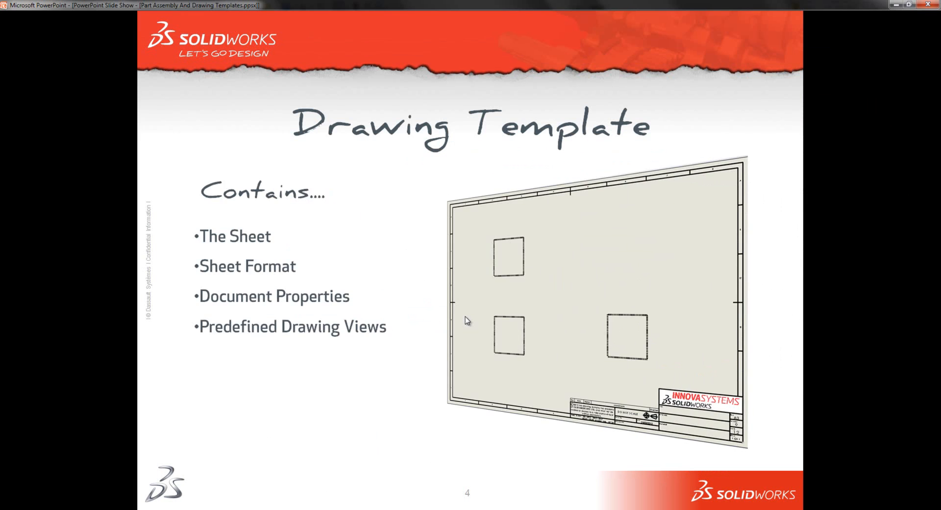
left_click(466, 316)
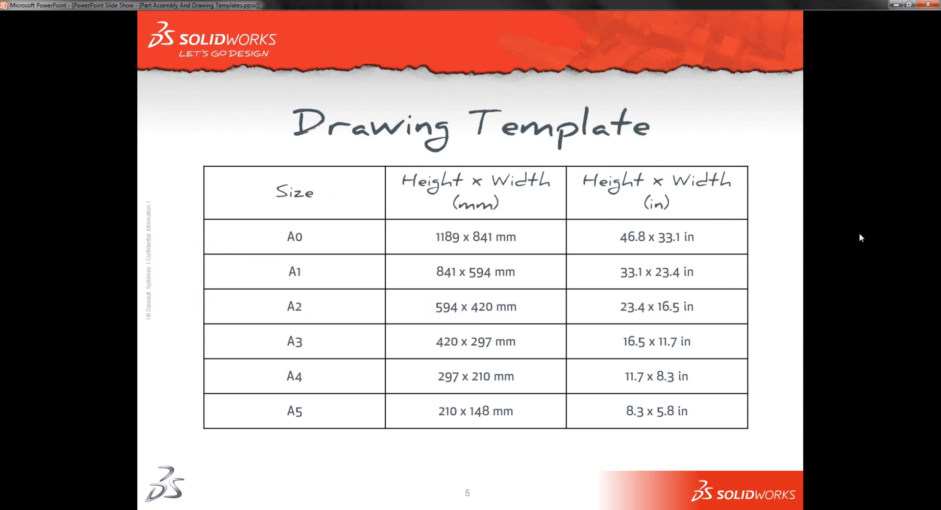
key("super+Tab")
key("super+Tab")
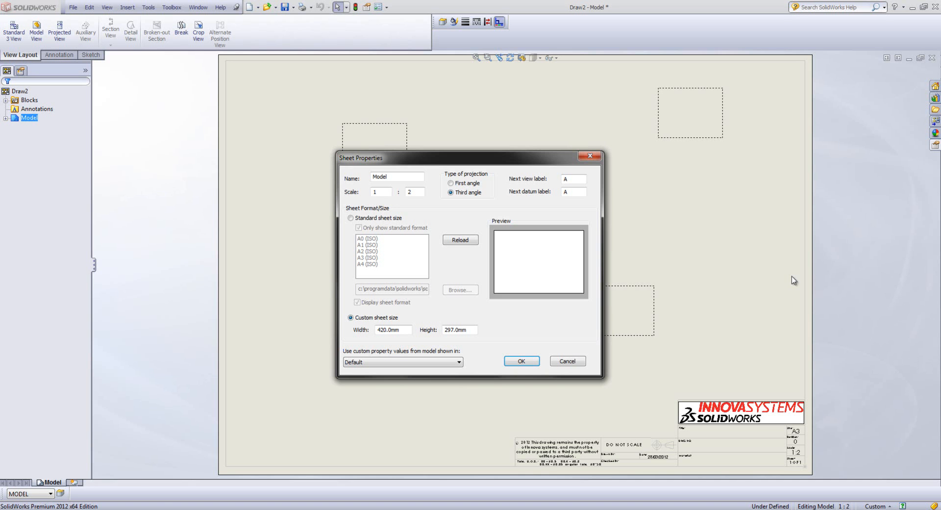
Step: Set the custom sheet size to 594 mm wide by 420 mm high, apply it, and check the title block's sheet size
left_click_drag(403, 330, 371, 338)
type("594")
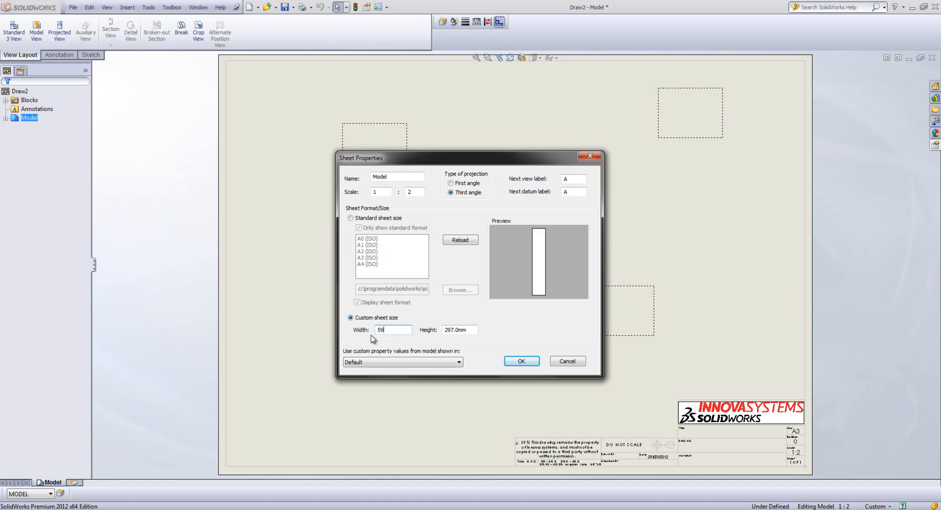
left_click_drag(468, 330, 420, 338)
type("420")
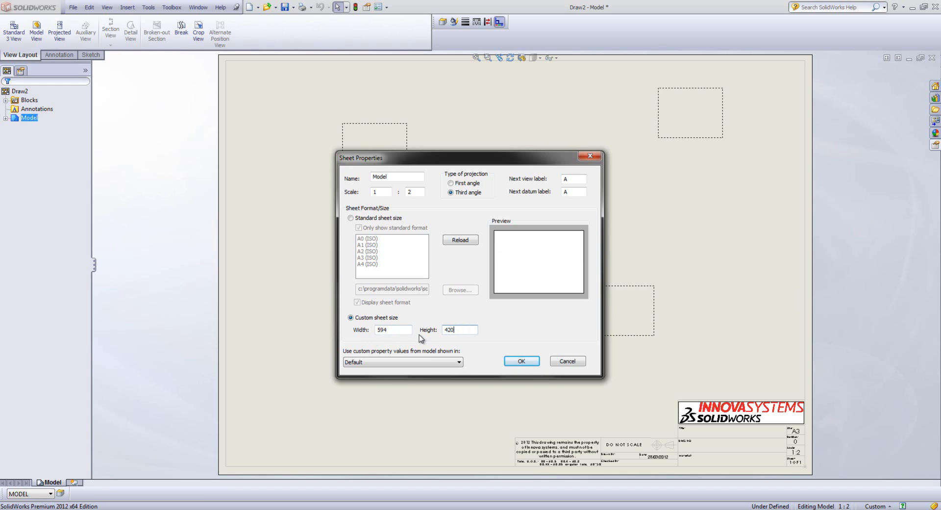
left_click(515, 361)
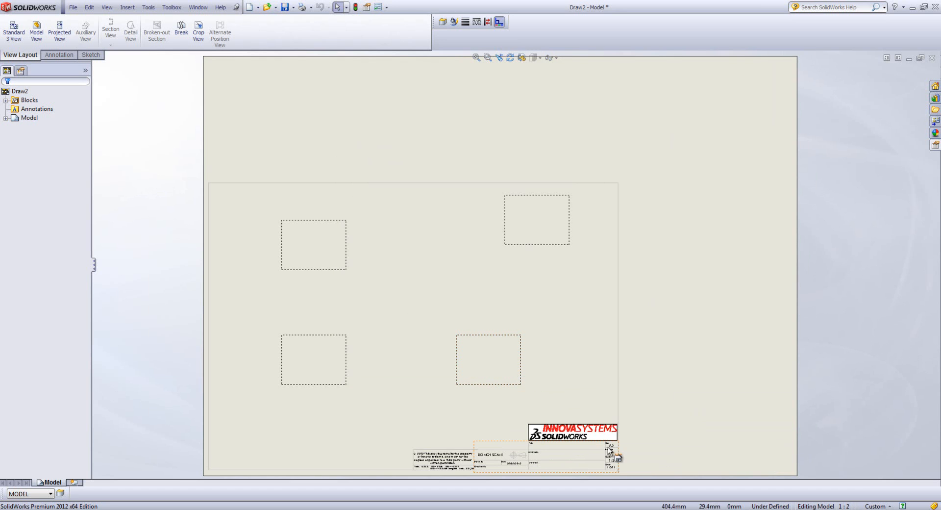
scroll(596, 444, "down", 3)
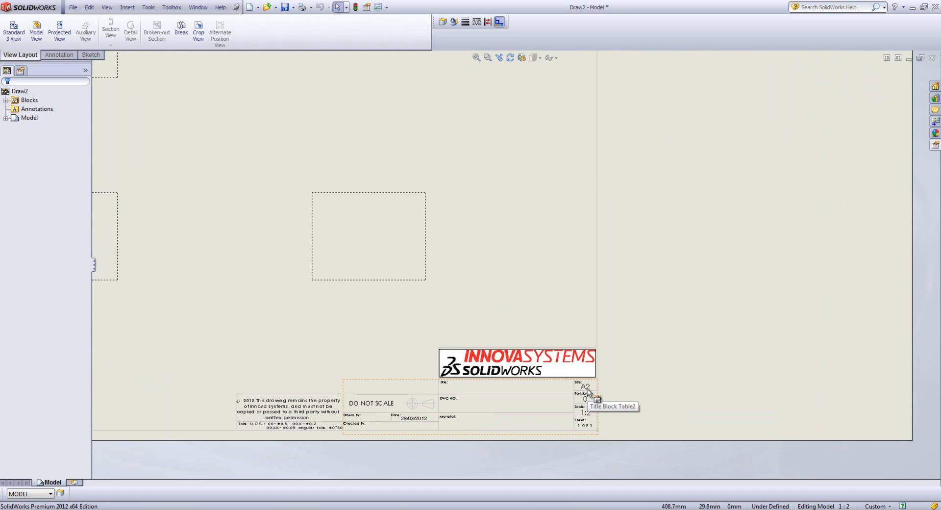
key("f")
scroll(394, 228, "down", 2)
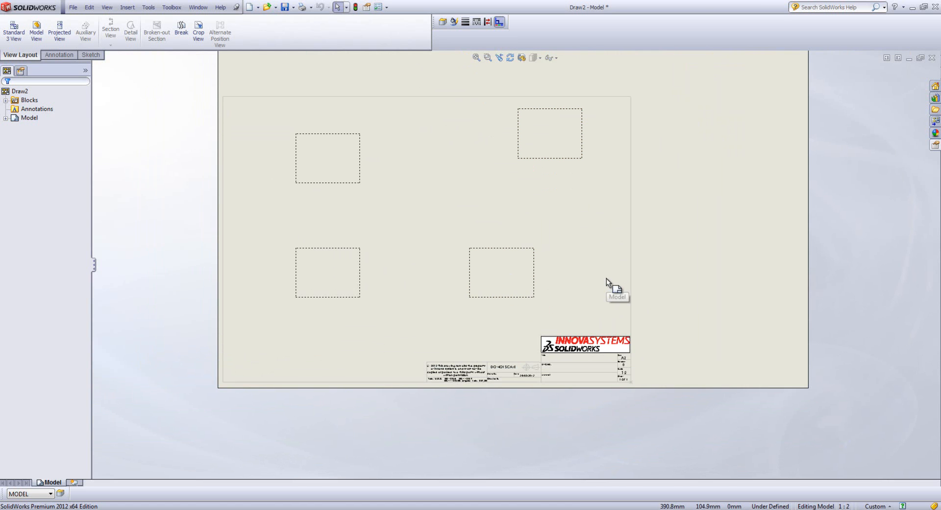
Step: Edit the sheet format and move the title block with its adjoining border lines to the lower-right corner of the enlarged sheet
scroll(638, 167, "up", 2)
scroll(450, 120, "down", 3)
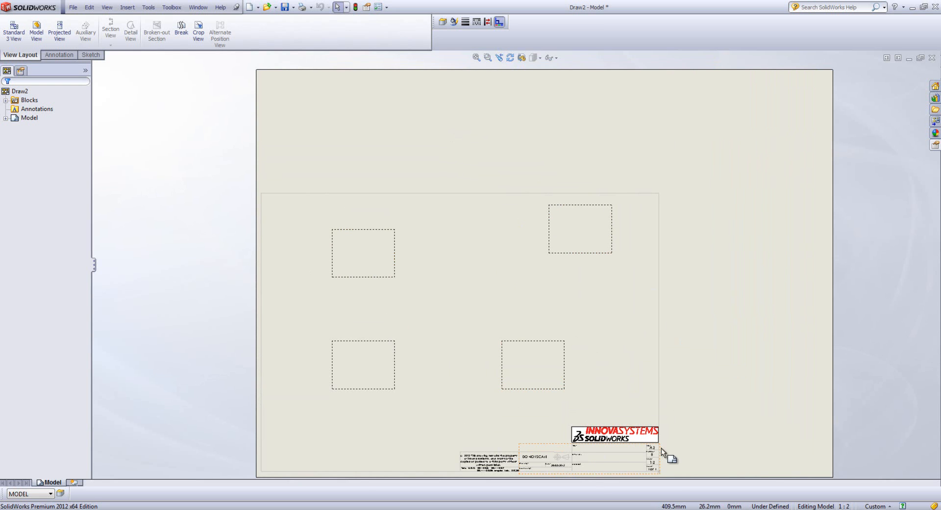
right_click(621, 325)
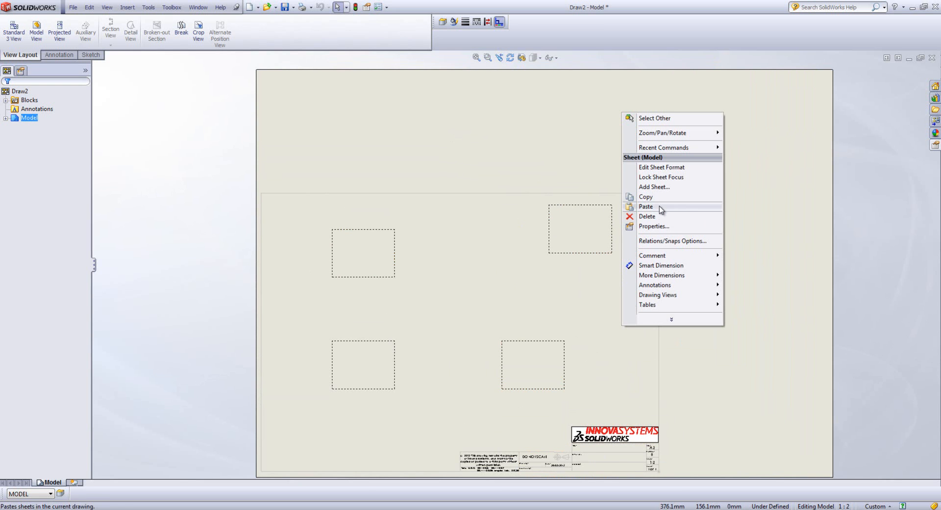
left_click(668, 168)
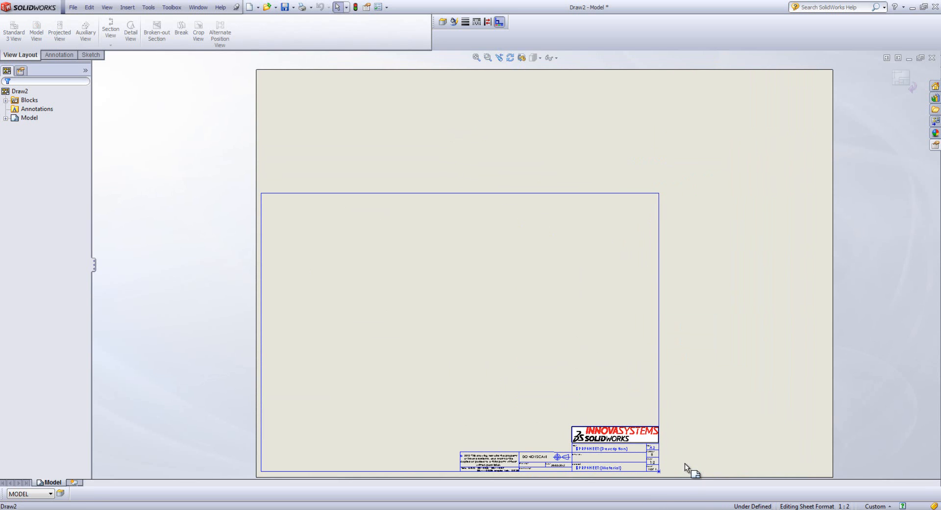
left_click_drag(691, 474, 369, 268)
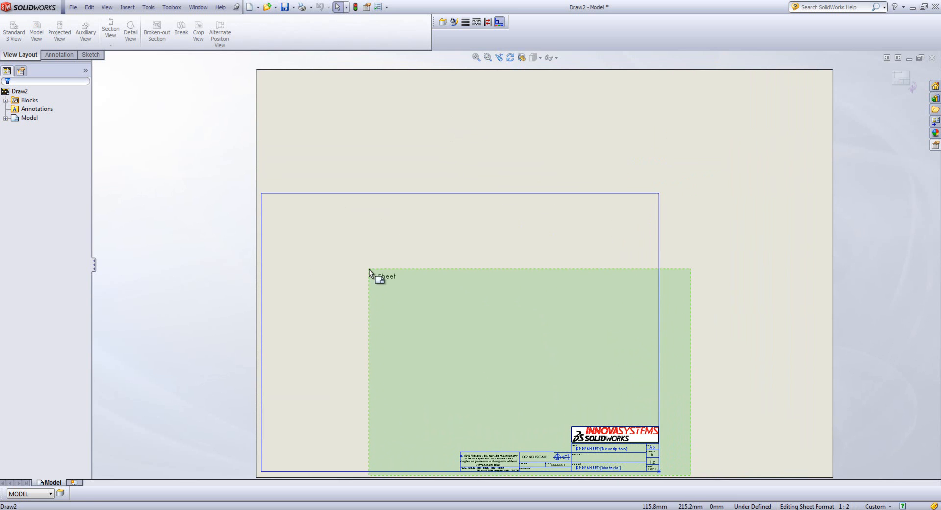
left_click_drag(369, 268, 370, 269)
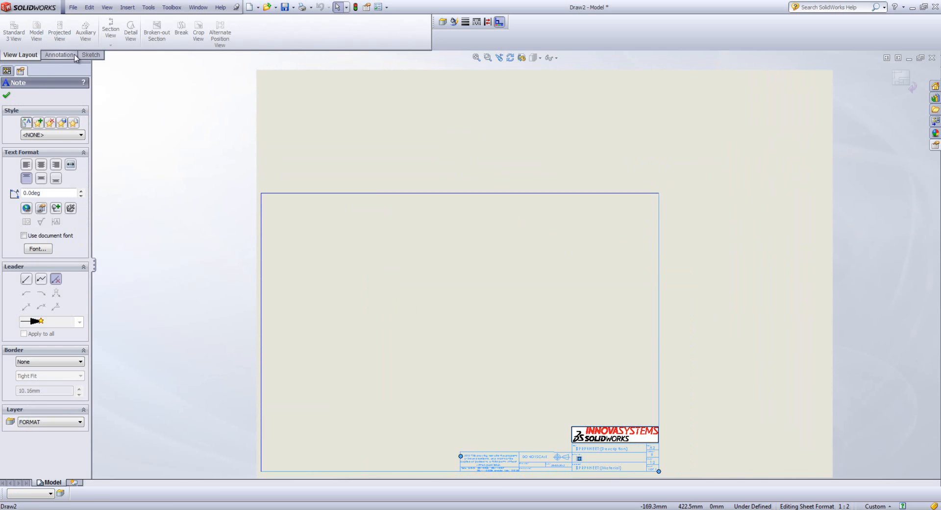
left_click(91, 55)
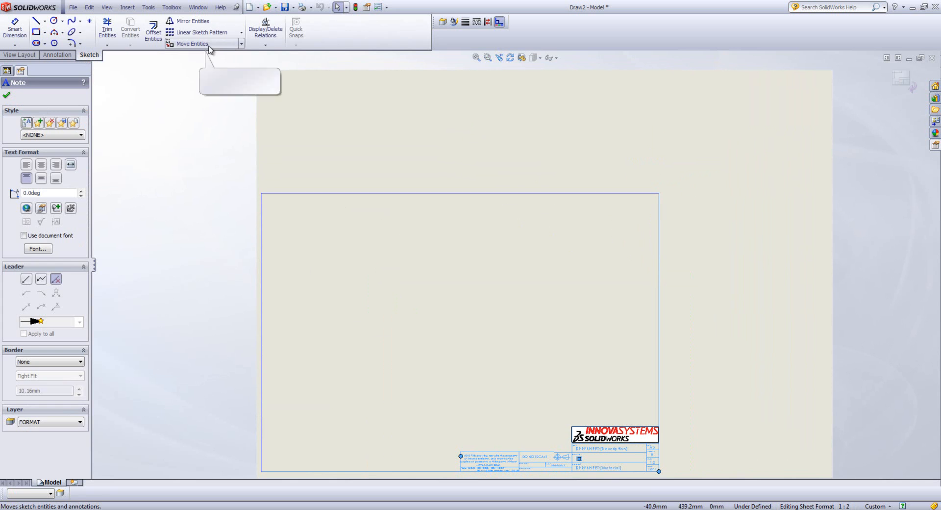
left_click(209, 45)
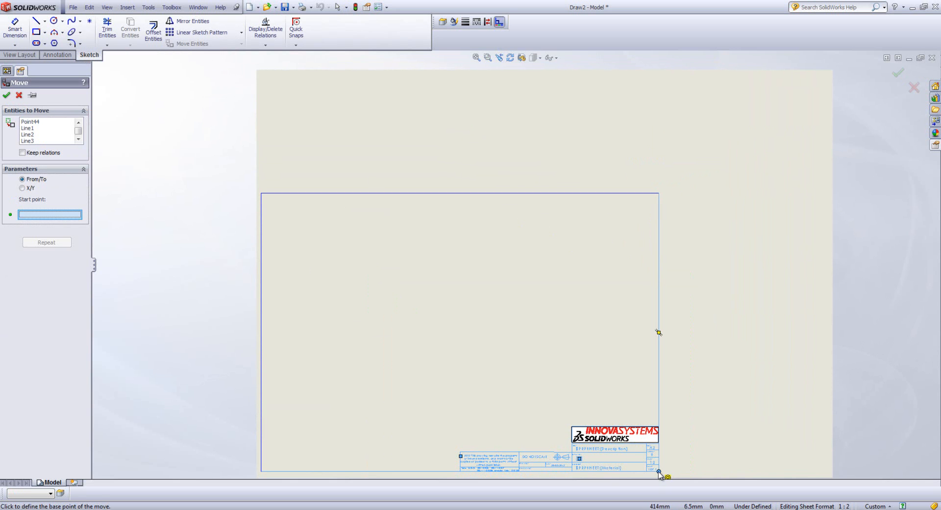
left_click(659, 471)
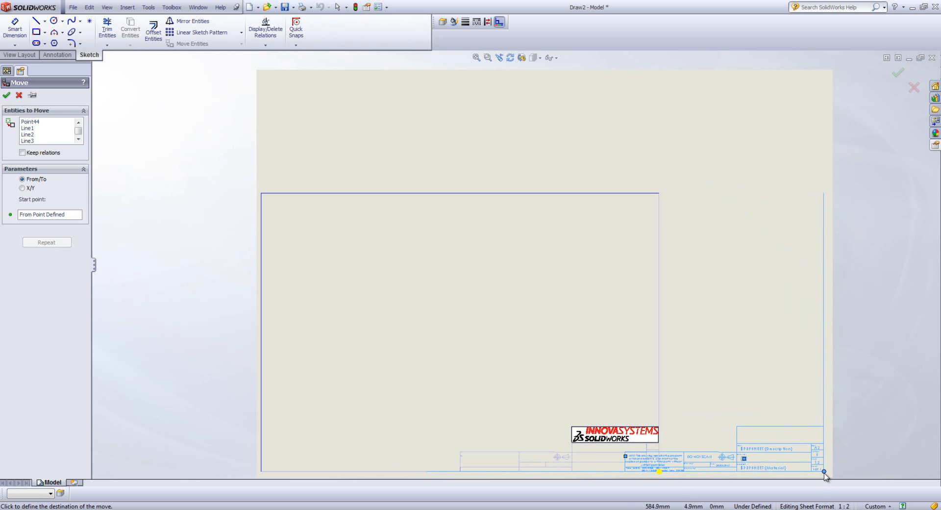
left_click(824, 475)
Step: Move the two remaining border lines from their shared corner to the upper-left corner of the sheet
left_click_drag(382, 248, 223, 161)
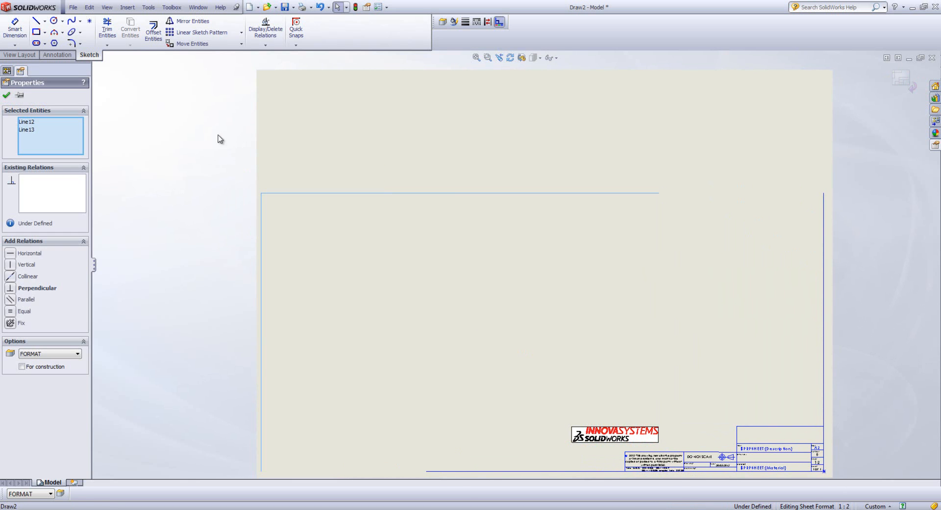
left_click(190, 45)
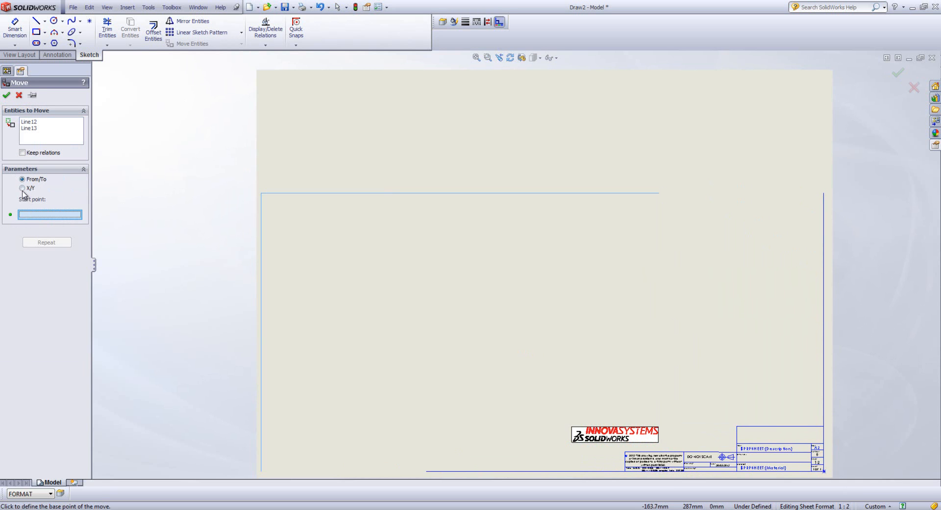
left_click(262, 194)
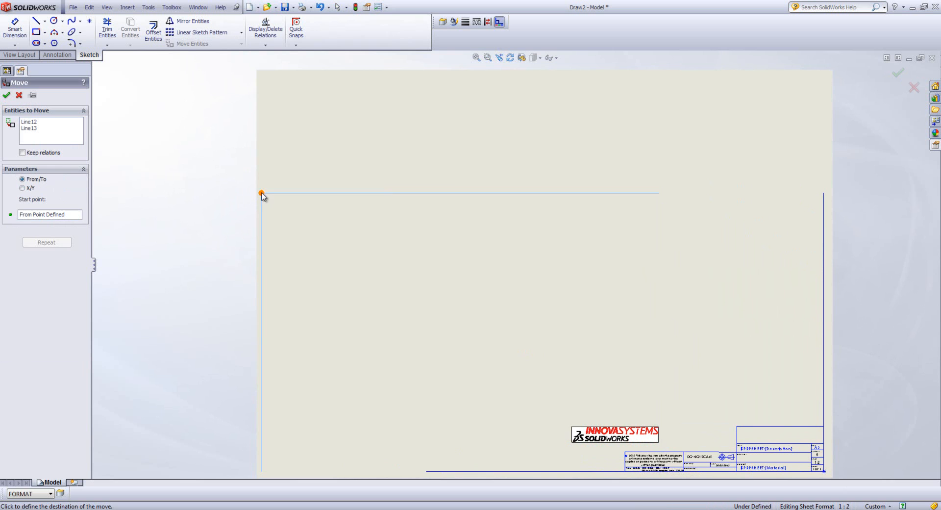
left_click(262, 76)
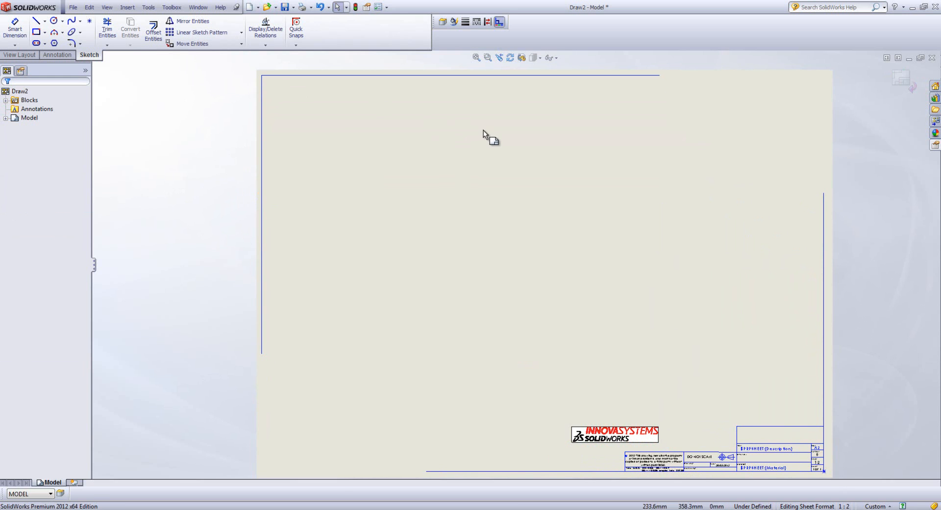
Step: Add a Fix relation to the border's upper-left corner point
left_click(263, 76)
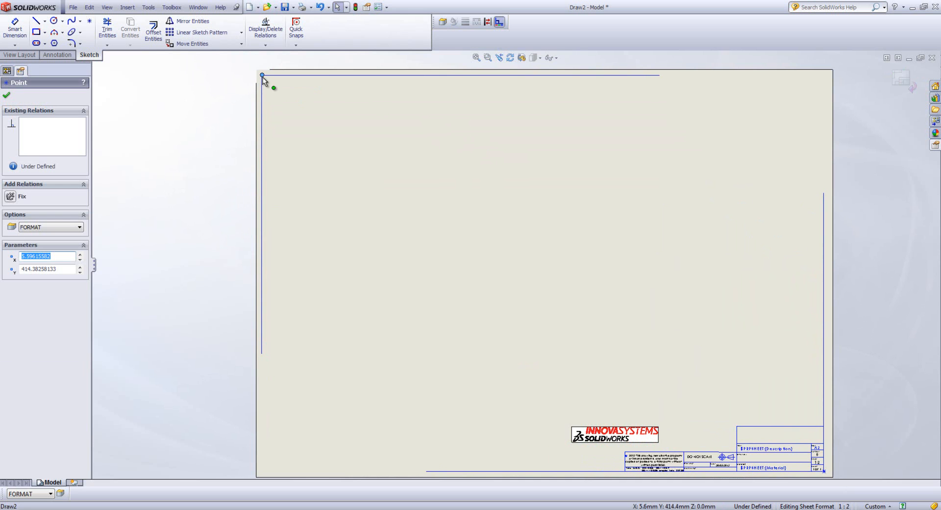
left_click(593, 205)
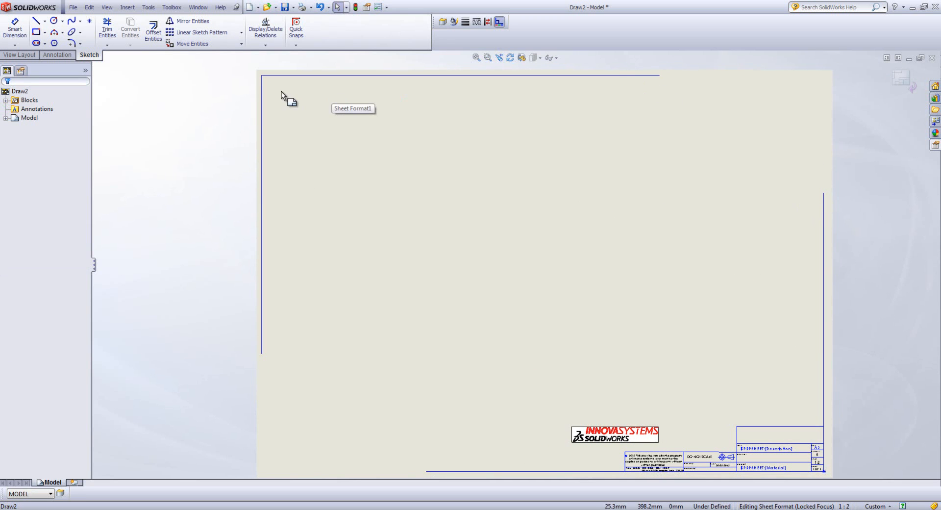
left_click(262, 75)
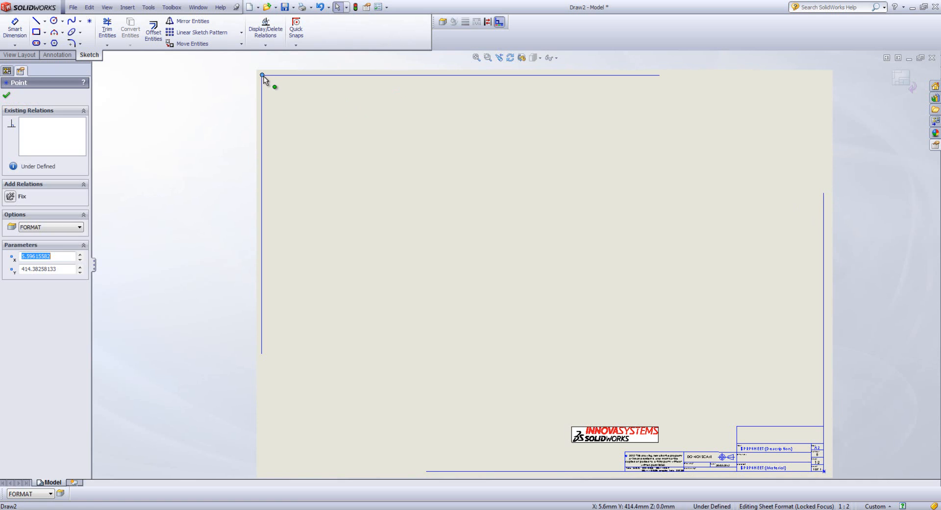
left_click(10, 196)
left_click(420, 237)
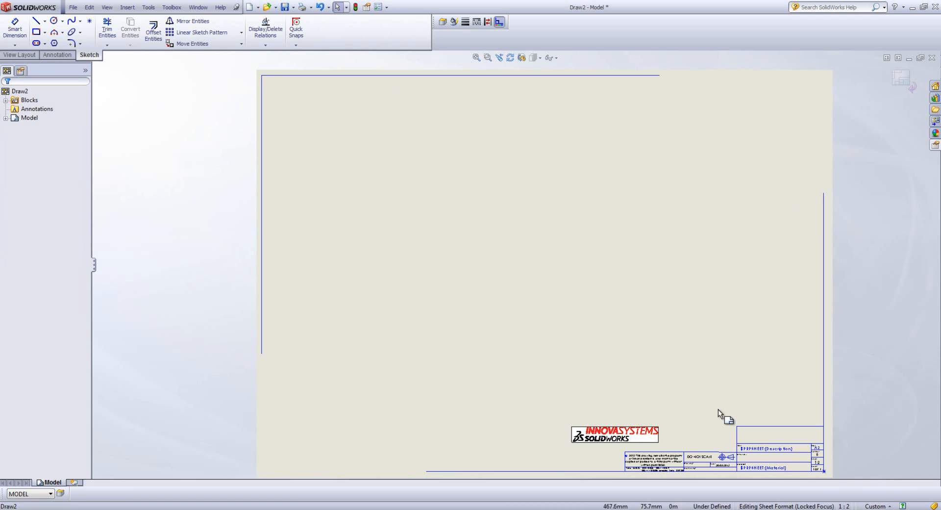
Step: Add a Fix relation to the border's lower-right corner point beside the title block
left_click(826, 472)
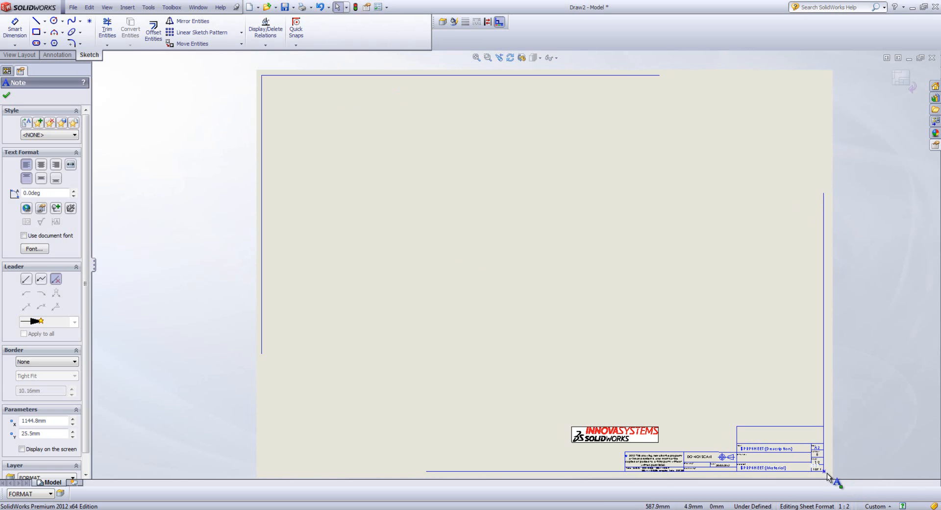
scroll(827, 472, "down", 3)
scroll(662, 392, "down", 4)
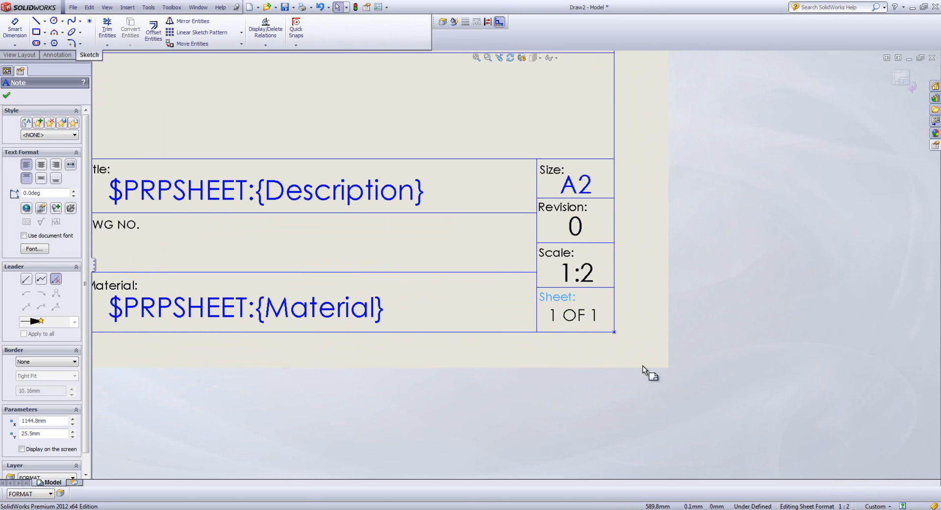
left_click(614, 332)
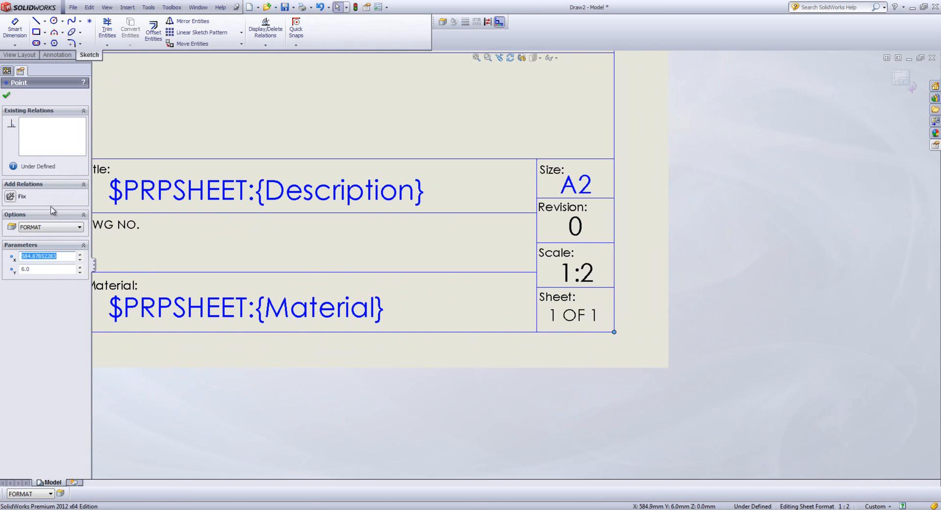
left_click(11, 197)
key("f")
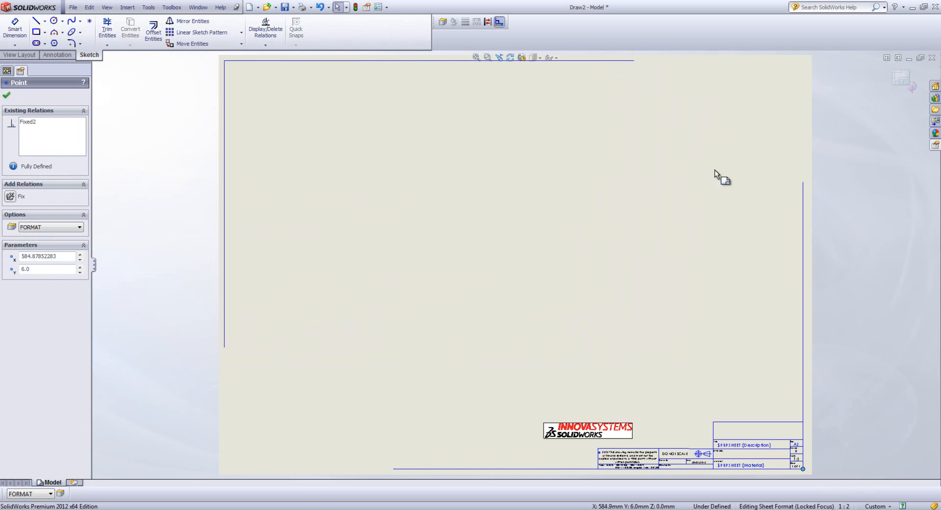
Step: Merge the open border line endpoints at the upper-right and lower-left corners to close the border
left_click(804, 181)
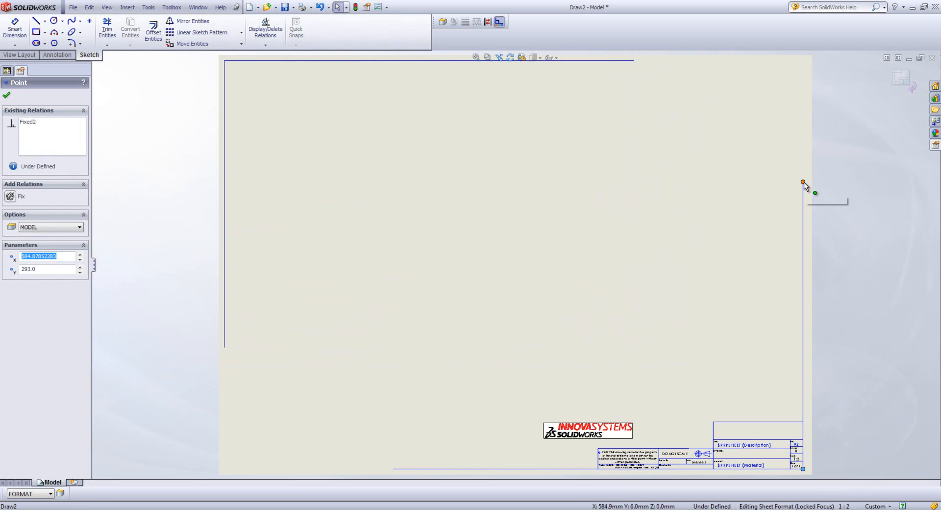
left_click(634, 61, "ctrl")
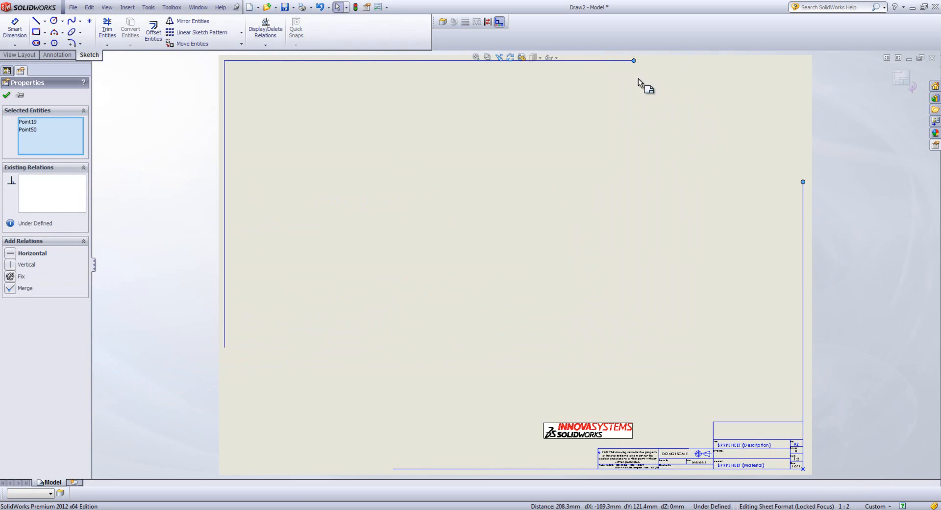
left_click(11, 289)
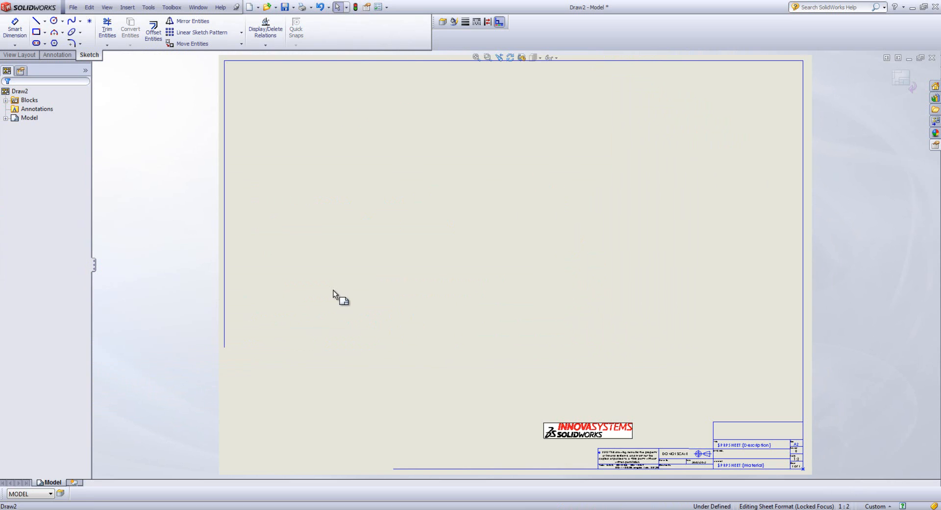
left_click(393, 469)
left_click(224, 347, "ctrl")
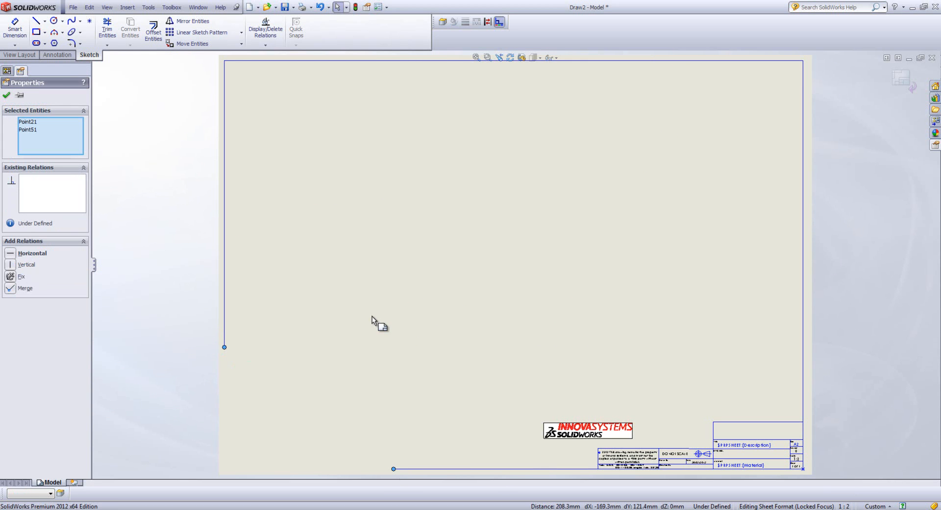
left_click(10, 288)
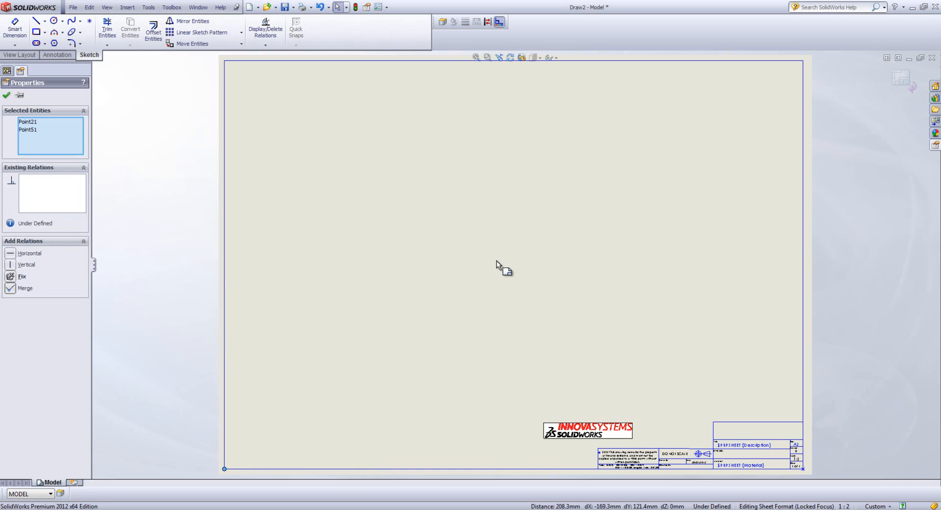
Step: Move the logo into the title block's empty top cell, reposition the editable title block area over the title block, and leave sheet format editing
left_click_drag(613, 430, 782, 433)
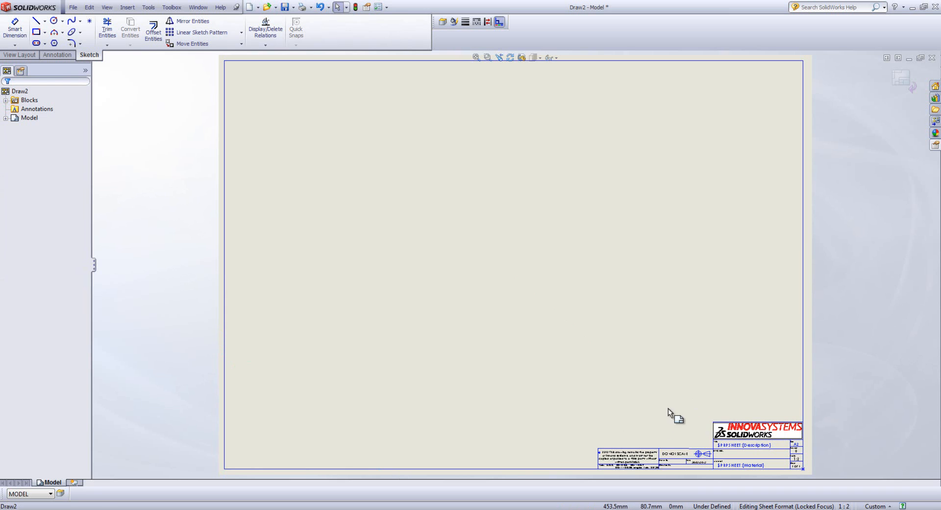
right_click(634, 387)
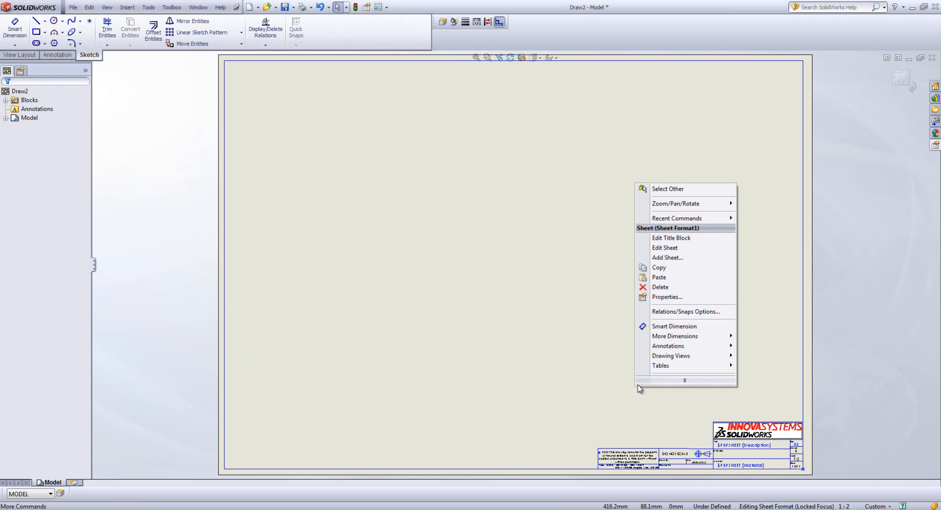
left_click(670, 238)
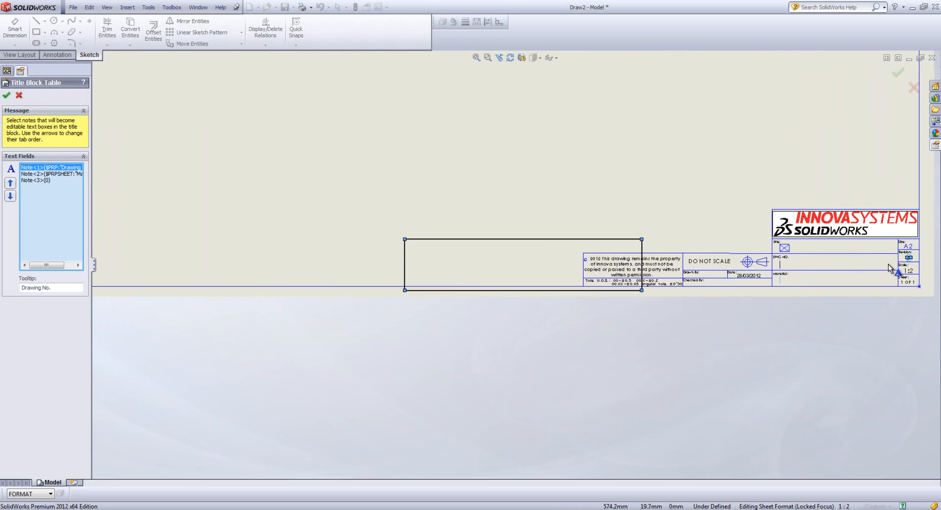
left_click_drag(487, 249, 879, 247)
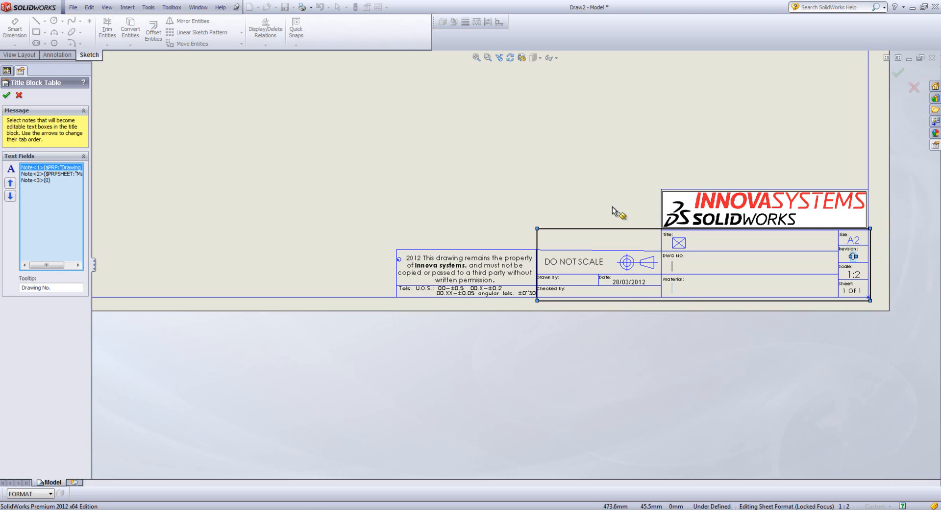
left_click(7, 96)
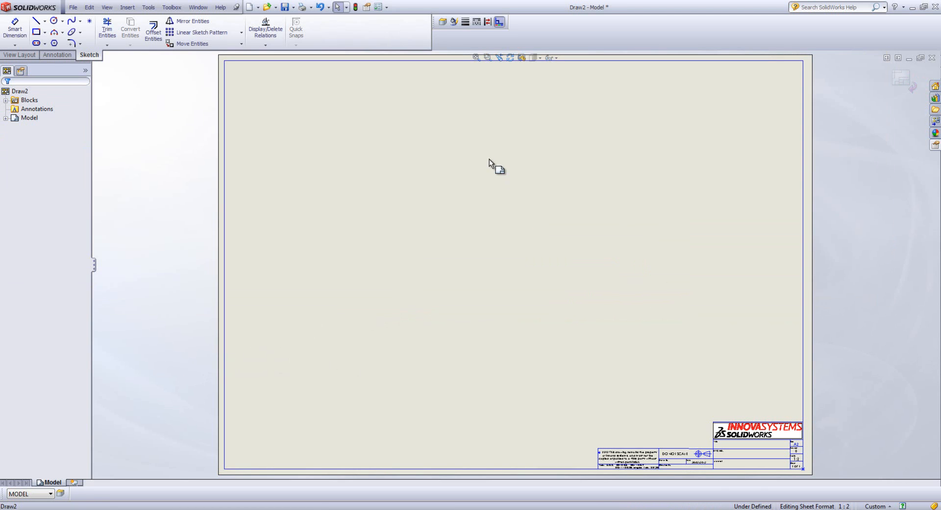
left_click(908, 79)
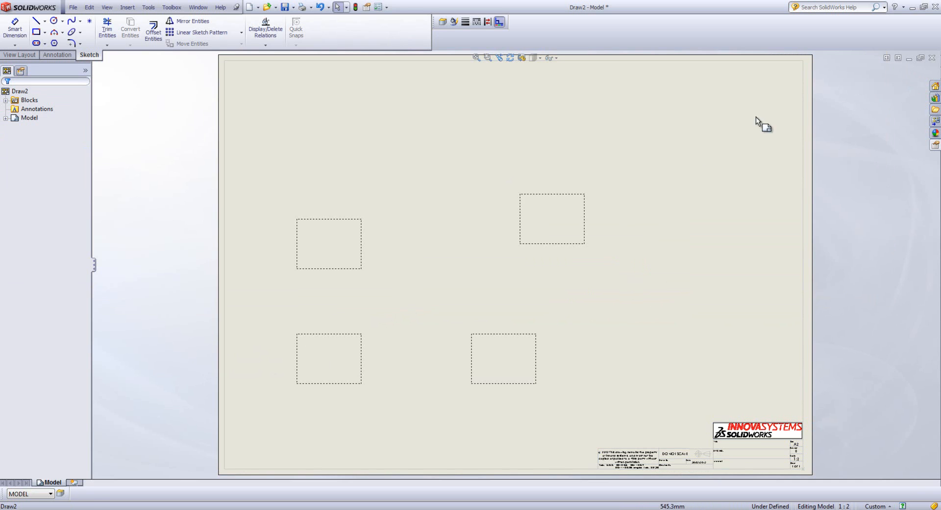
Step: Save the A2 sheet format as webinar a2.slddrt in the sheetformat folder
right_click(660, 240)
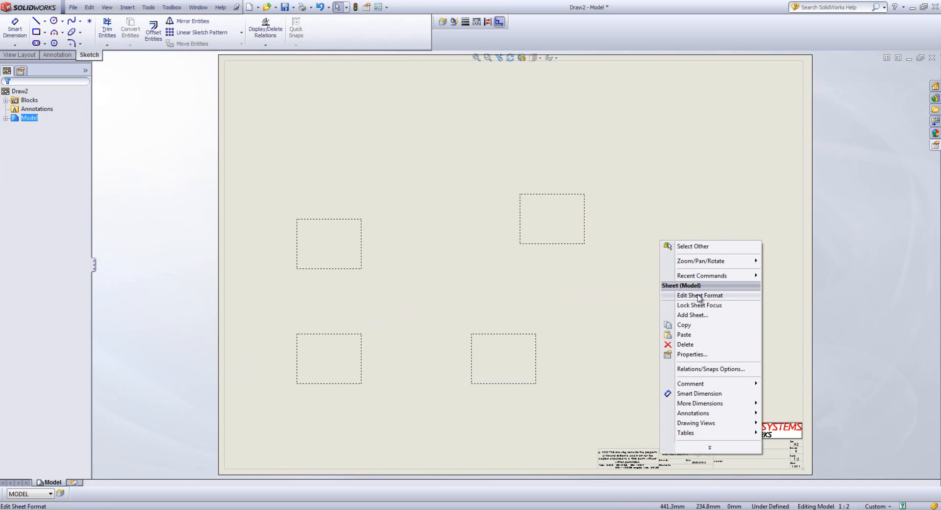
left_click(73, 7)
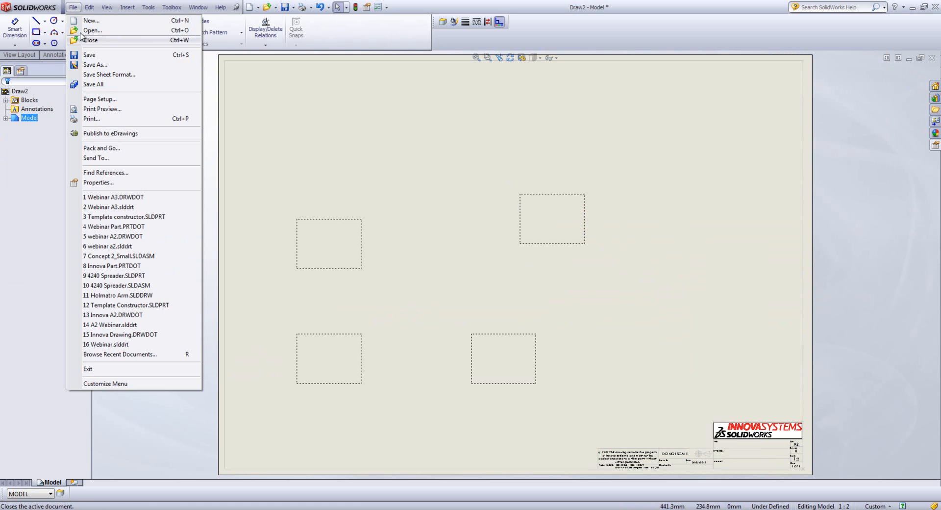
left_click(109, 75)
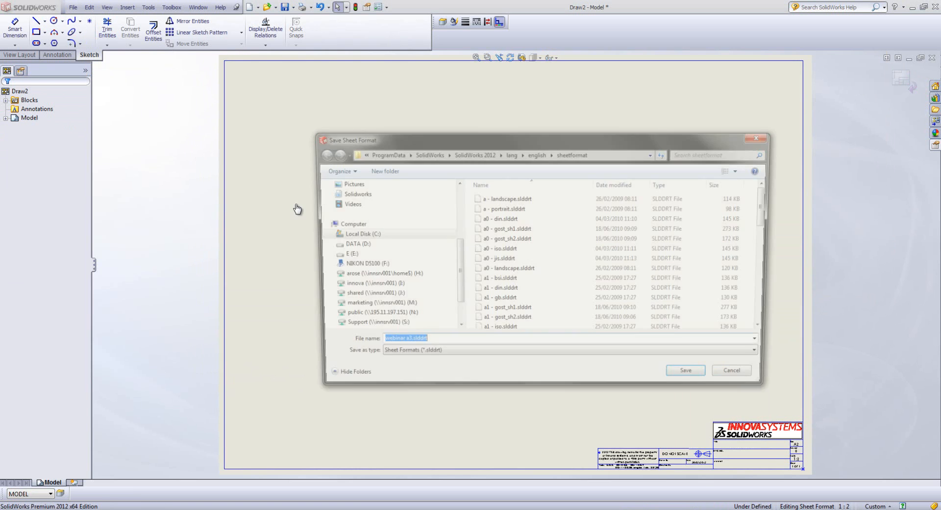
left_click(404, 345)
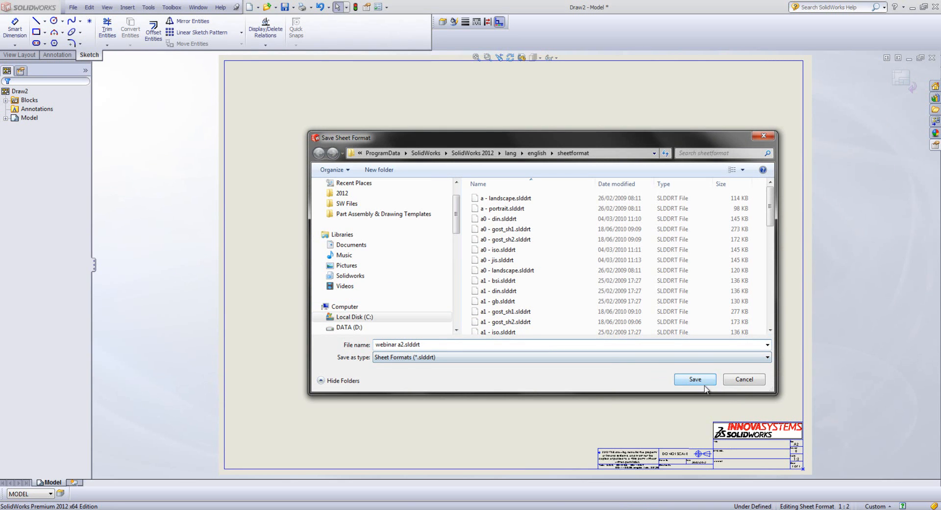
left_click(704, 381)
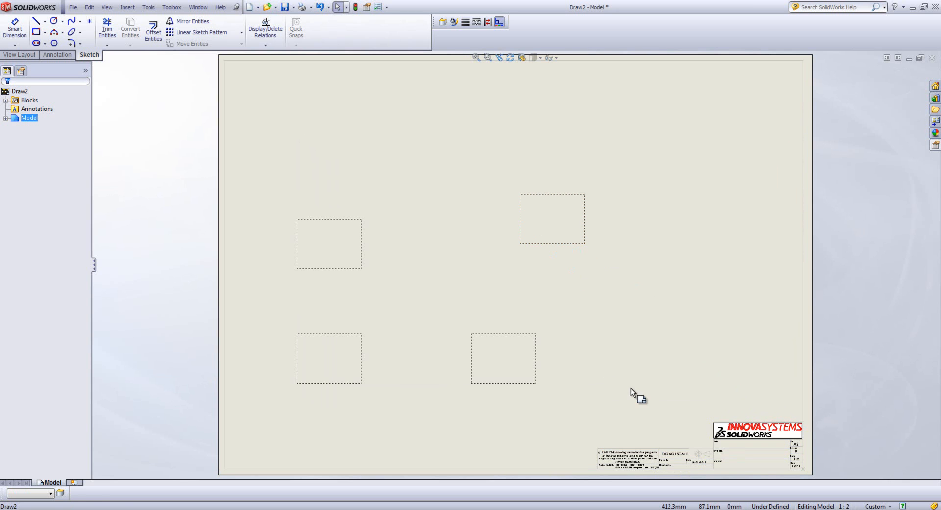
Step: Set the sheet to a standard size using the webinar a2.slddrt sheet format, deleting the modified notes of the current format
right_click(639, 327)
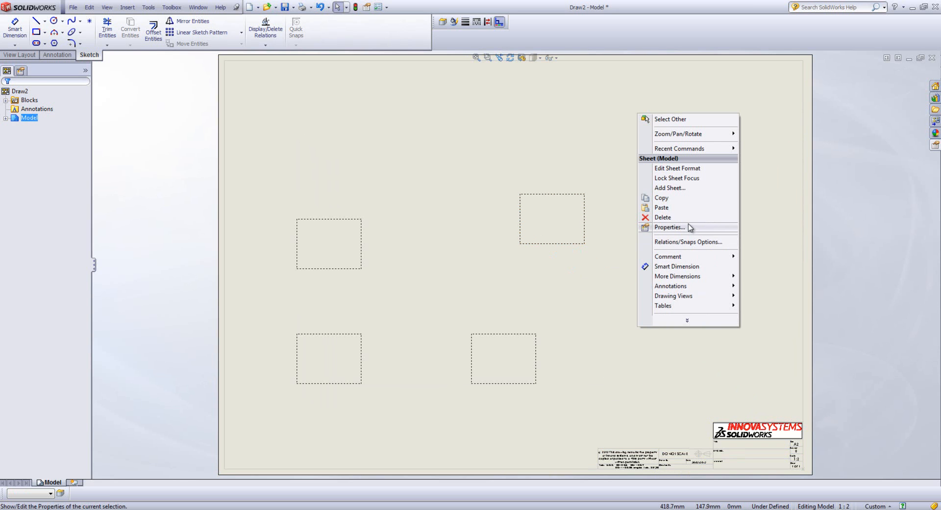
left_click(669, 227)
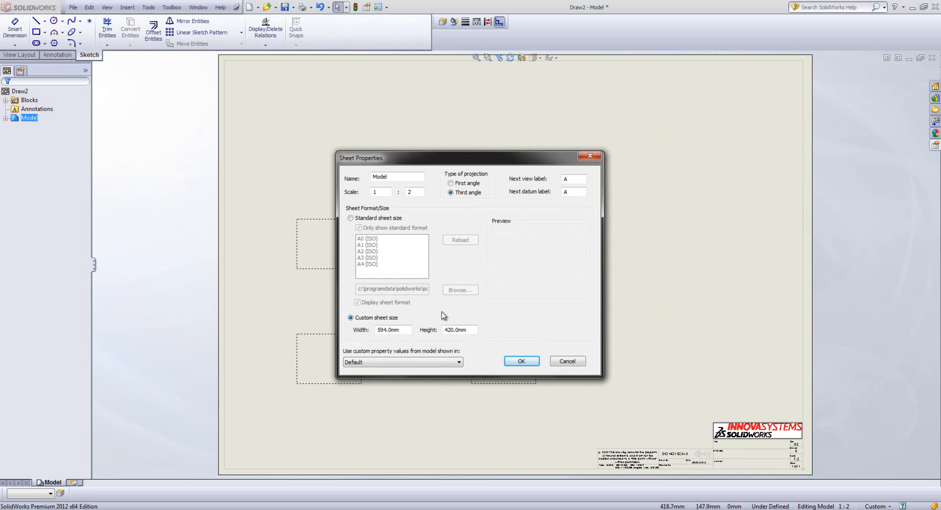
left_click(358, 218)
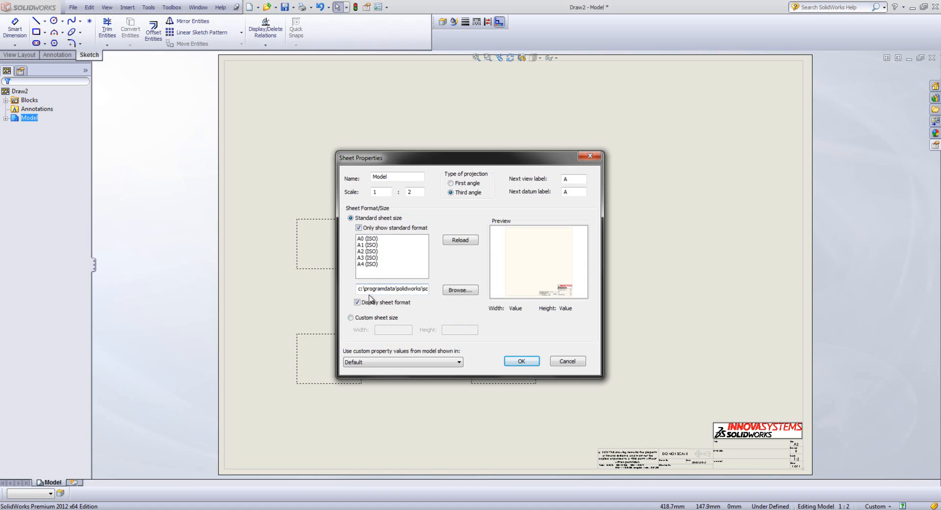
left_click(455, 290)
left_click_drag(485, 243, 484, 346)
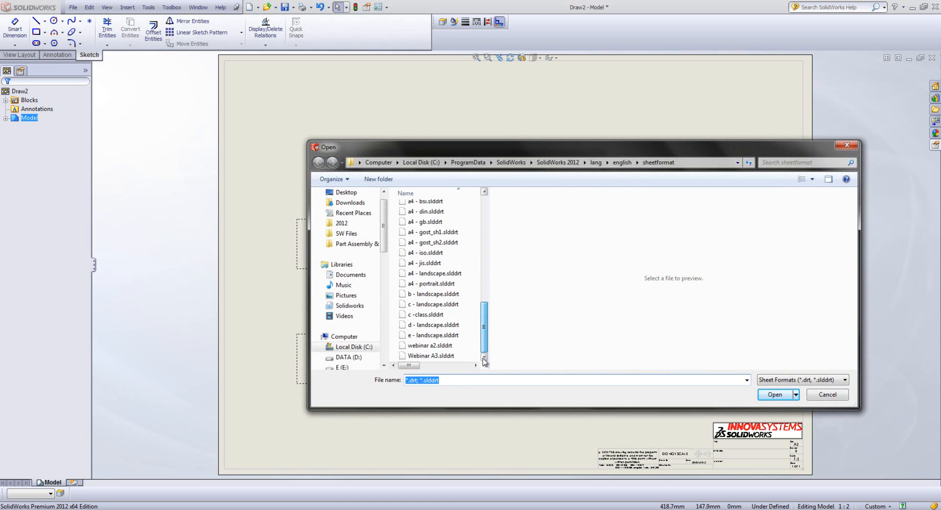
left_click(452, 349)
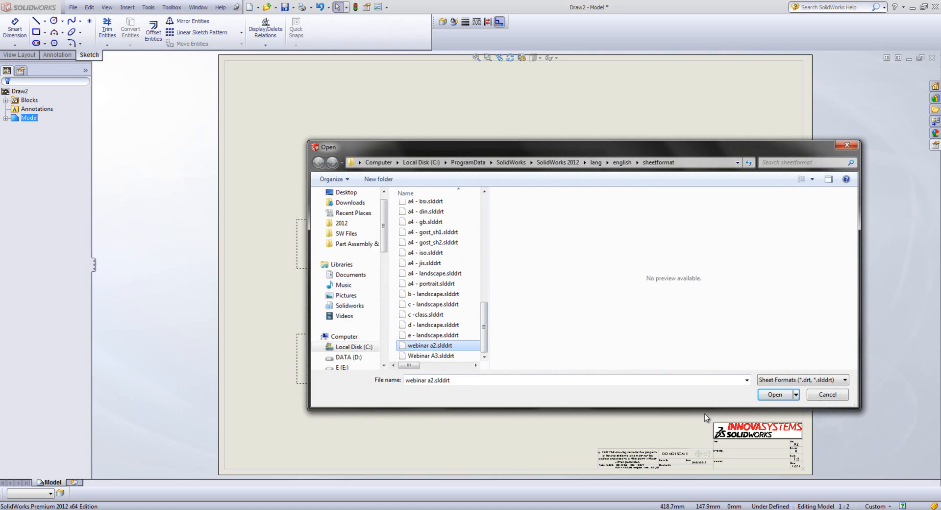
left_click(774, 395)
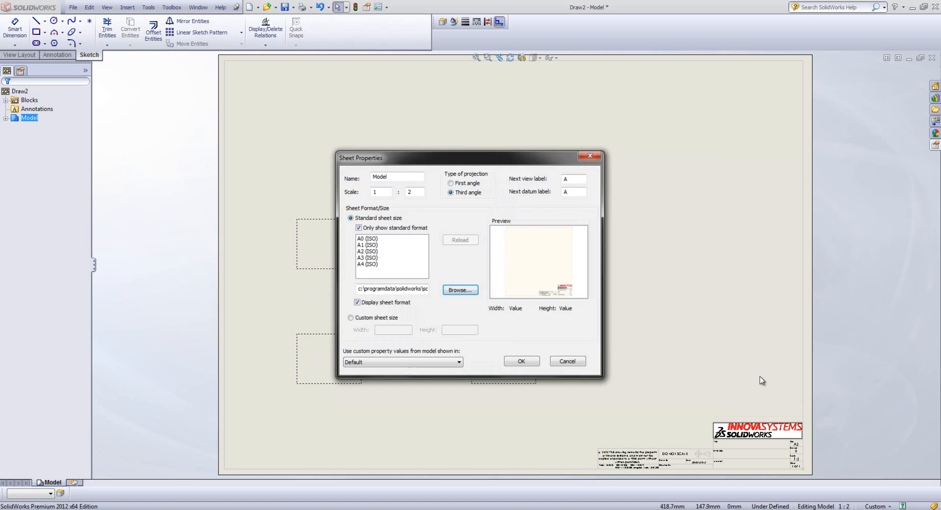
left_click(522, 360)
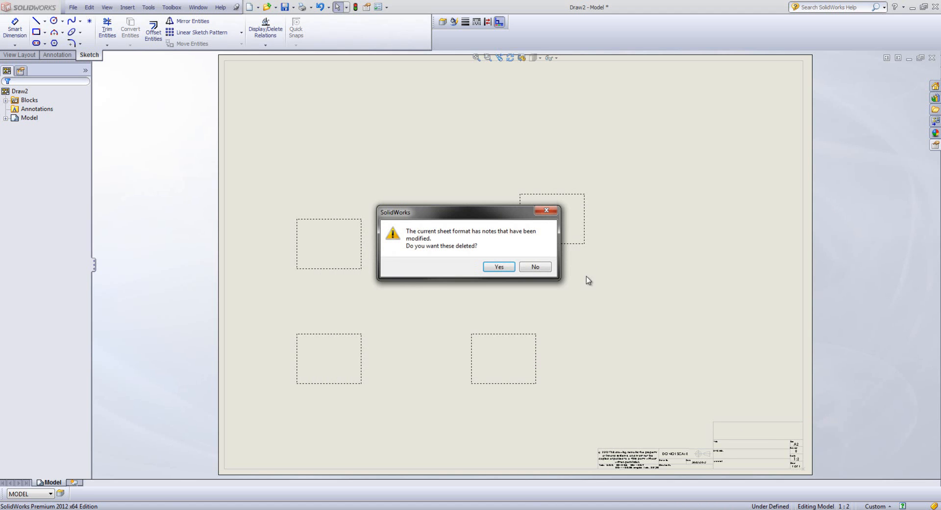
left_click(499, 267)
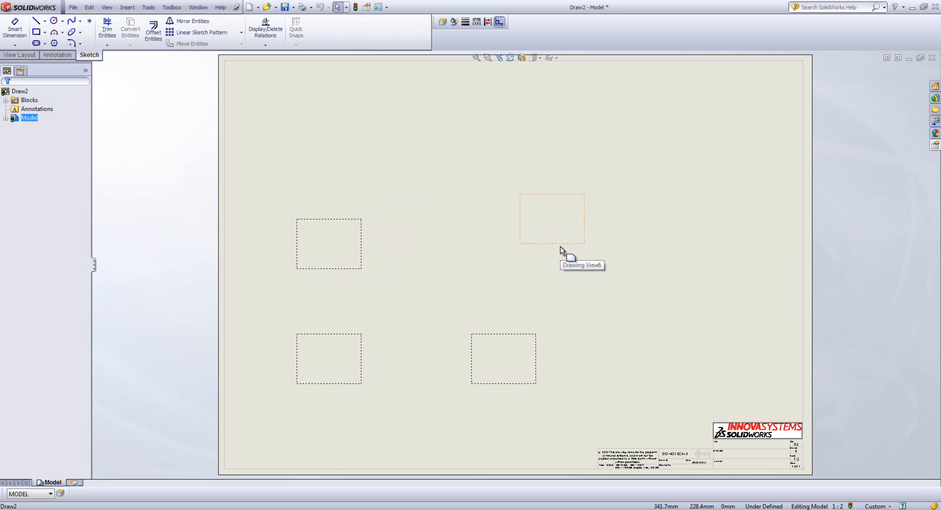
Step: Spread the four predefined views across the A2 sheet, keeping the lower pair clear of the title block
mouse_move(539, 350)
left_mouse_down()
mouse_move(759, 359)
mouse_move(721, 350)
left_mouse_up()
mouse_move(540, 245)
left_mouse_down()
mouse_move(695, 179)
mouse_move(698, 146)
left_mouse_up()
left_click_drag(325, 272, 325, 157)
left_click(330, 367)
left_click_drag(342, 340, 338, 292)
left_click(510, 325)
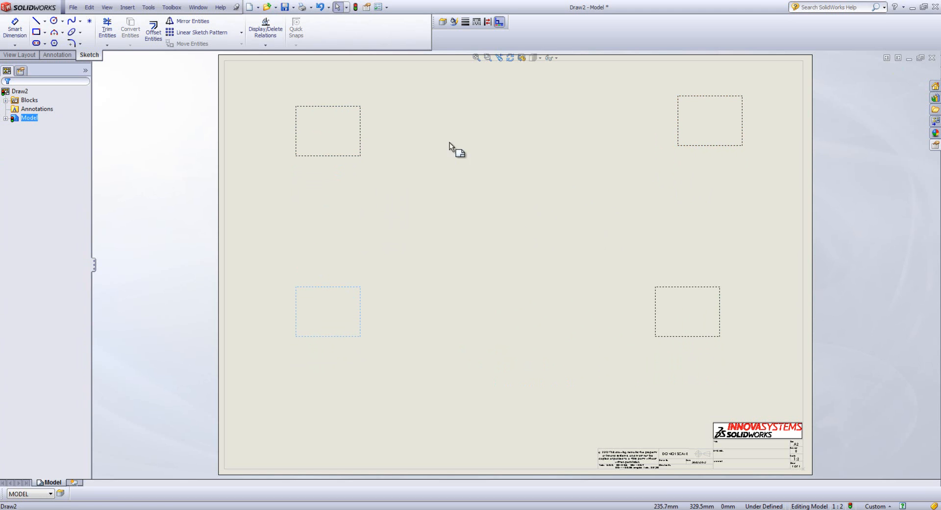
Step: Save the drawing as a drawing template named Webinar A2.DRWDOT in the Innova Templates folder on drive E
left_click(73, 7)
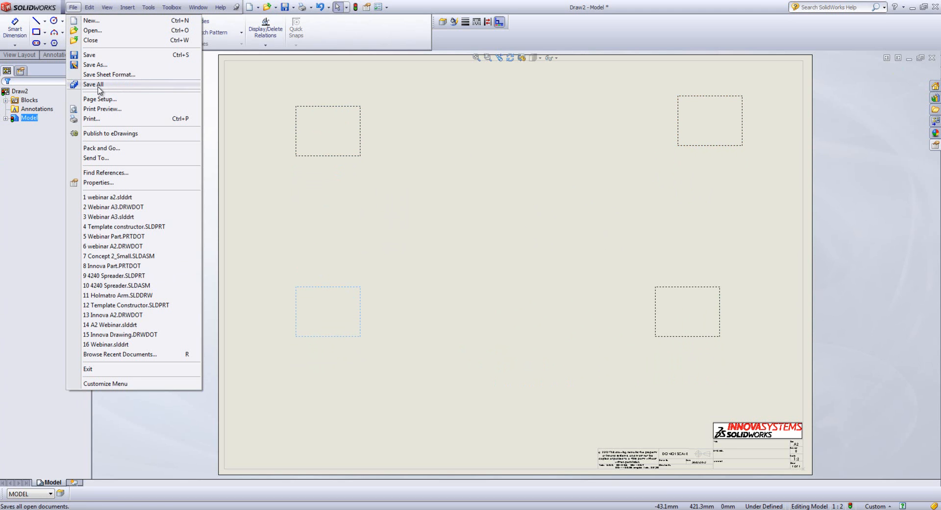
left_click(96, 64)
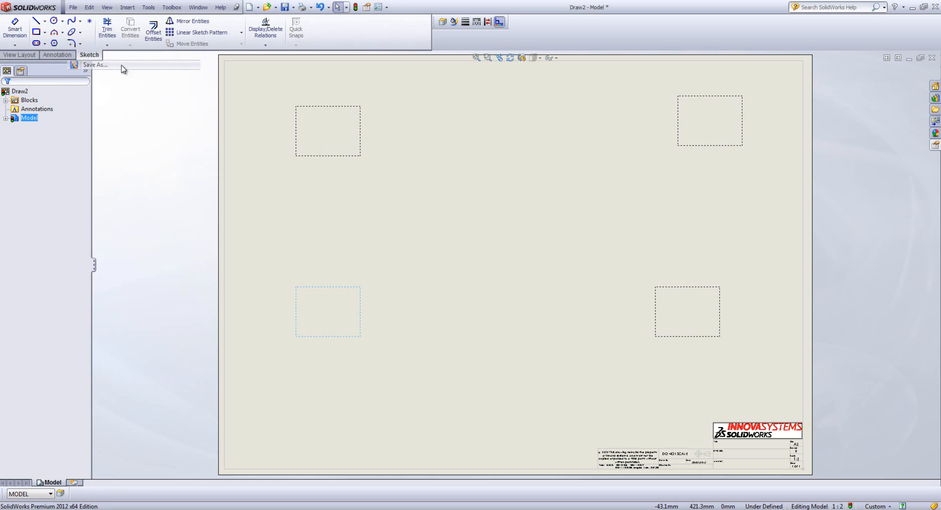
left_click(426, 384)
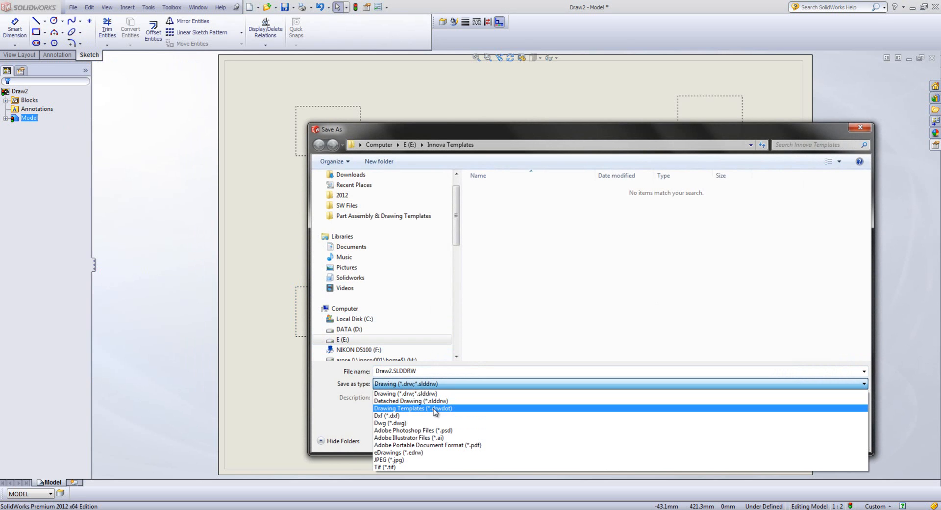
left_click(438, 408)
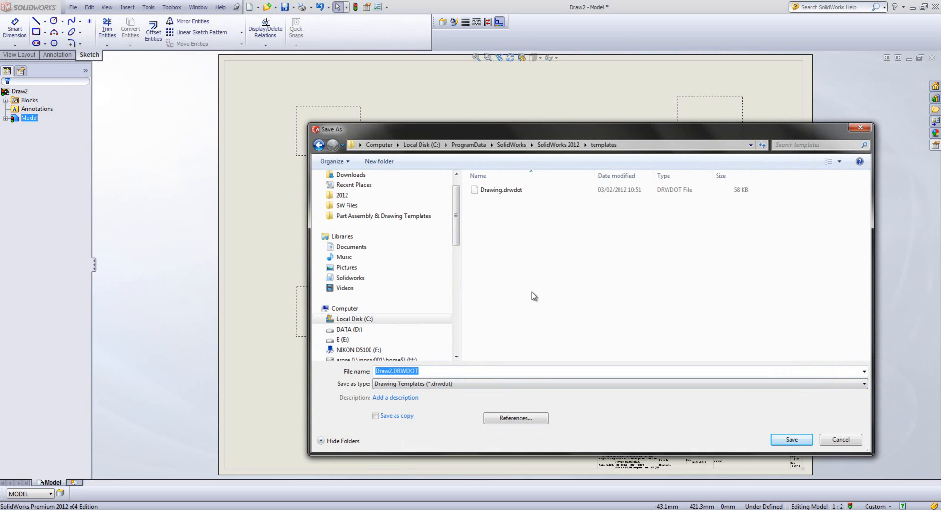
left_click(343, 339)
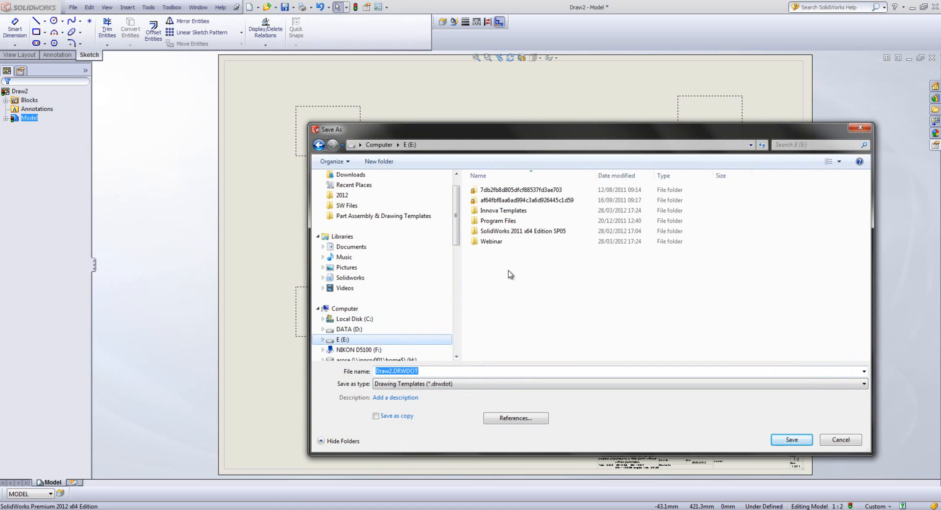
double_click(513, 214)
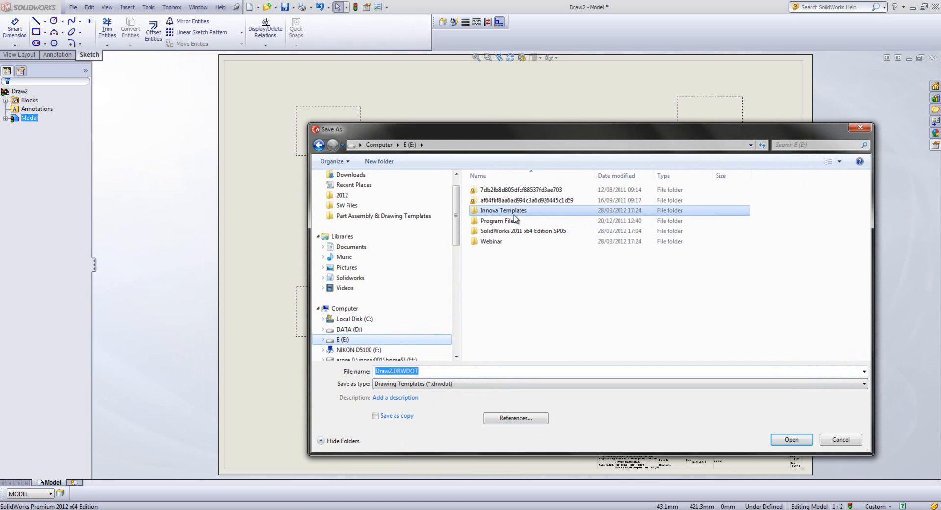
left_click(503, 193)
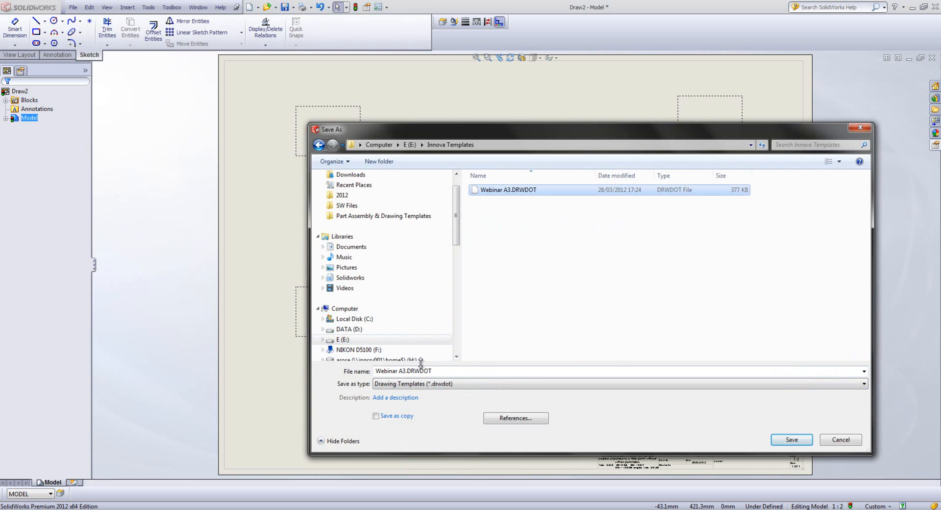
left_click(406, 369)
left_click(411, 397)
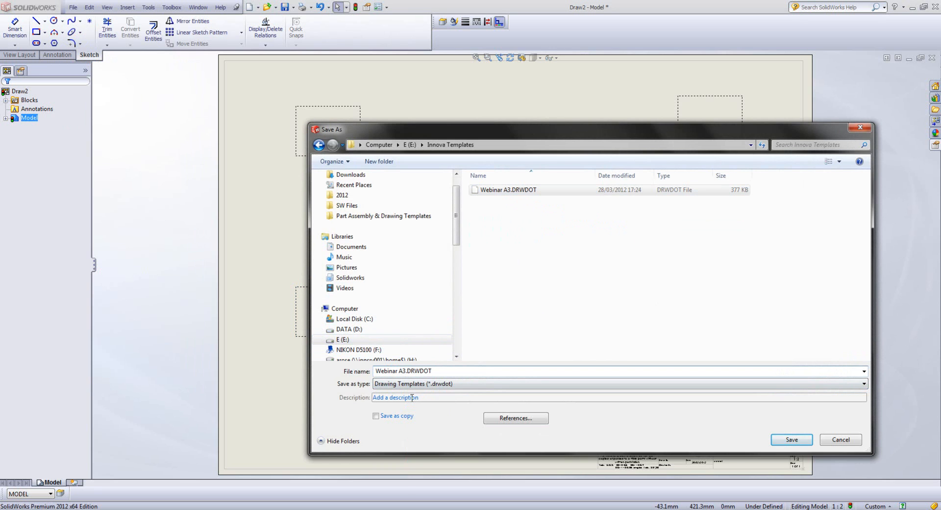
key("BackSpace")
type("2")
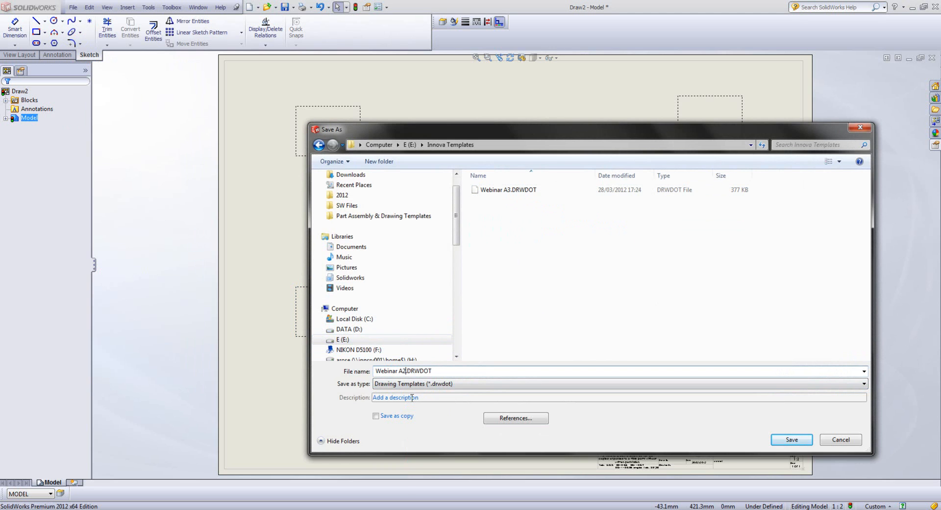
left_click(803, 436)
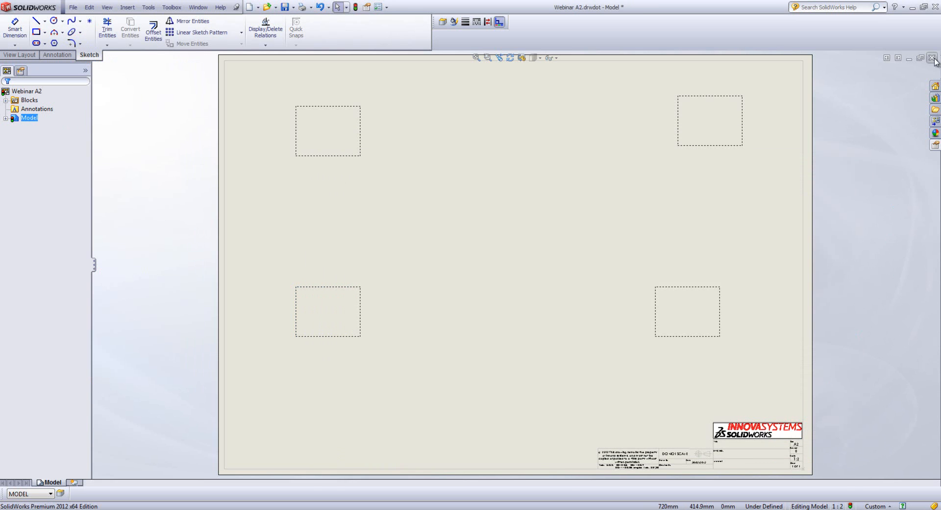
Step: Close the A2 template without saving again and create a new drawing from the Webinar A3 template
left_click(933, 58)
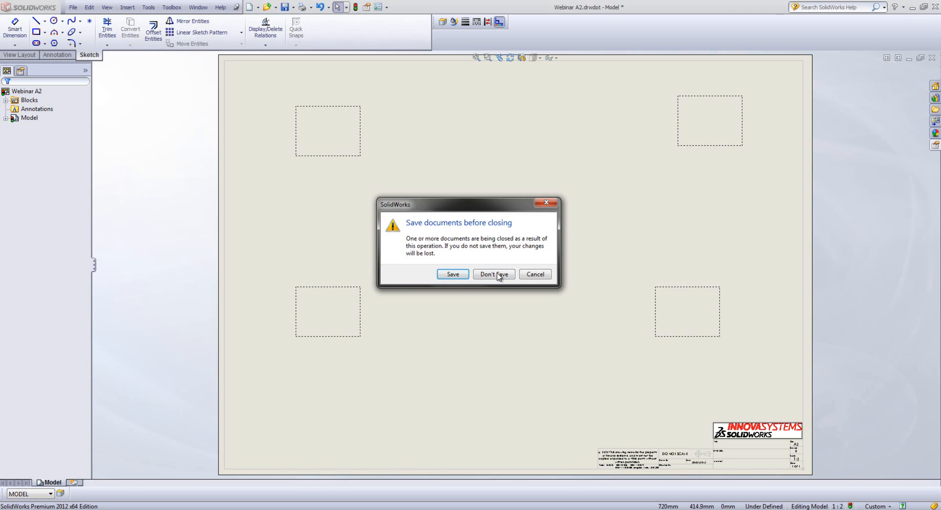
left_click(496, 274)
left_click(158, 7)
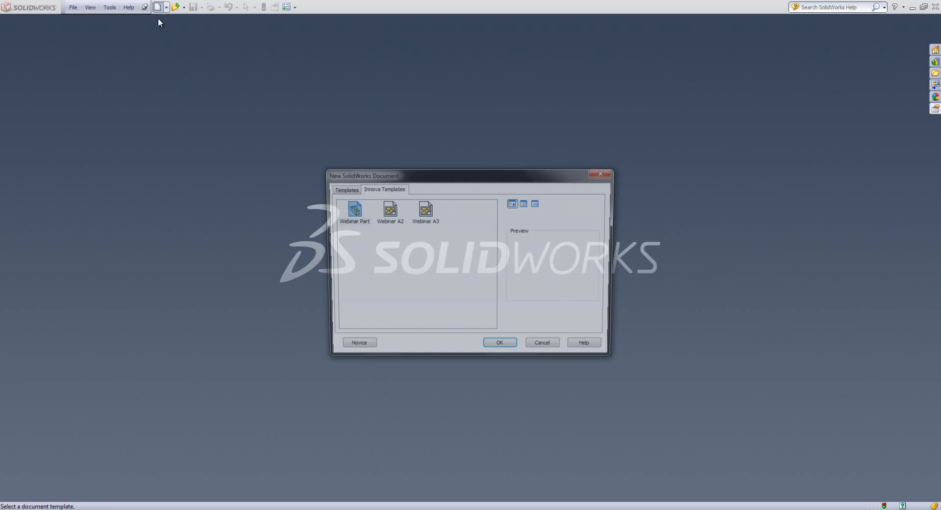
left_click(388, 213)
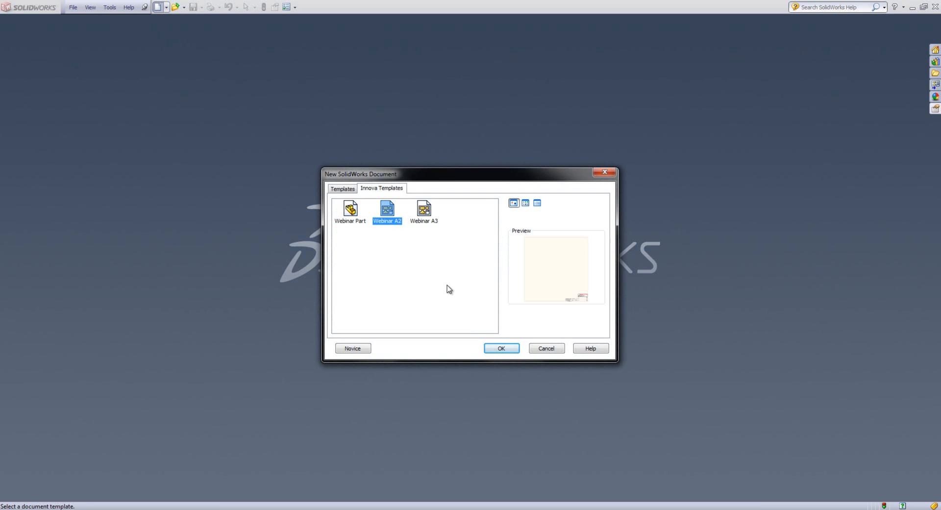
left_click(418, 215)
left_click(507, 351)
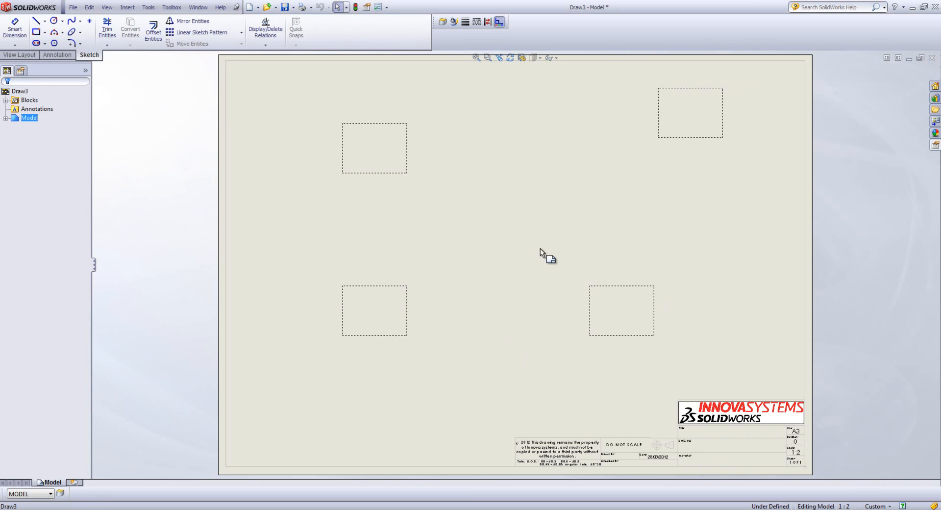
Step: Insert Twist Control handle.SLDPRT from the Webinar folder on drive E into the lower-left predefined view
right_click(393, 318)
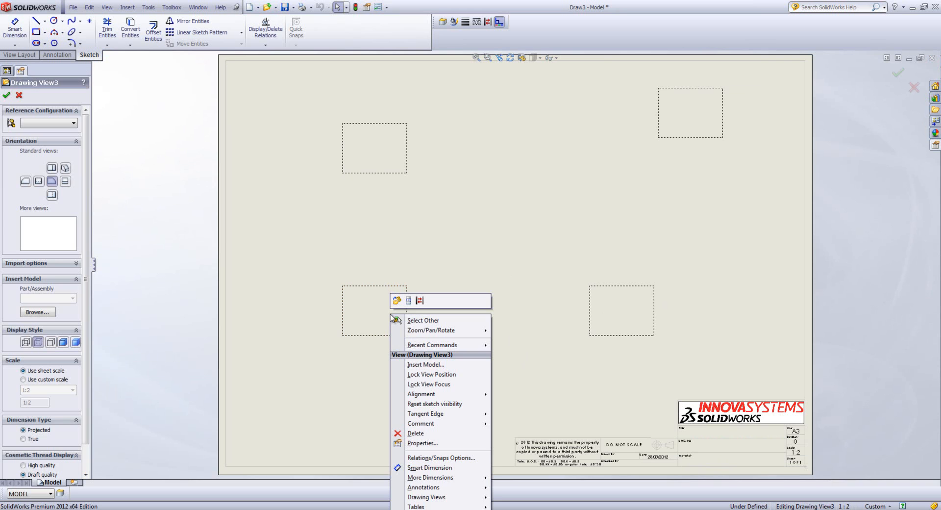
left_click(441, 365)
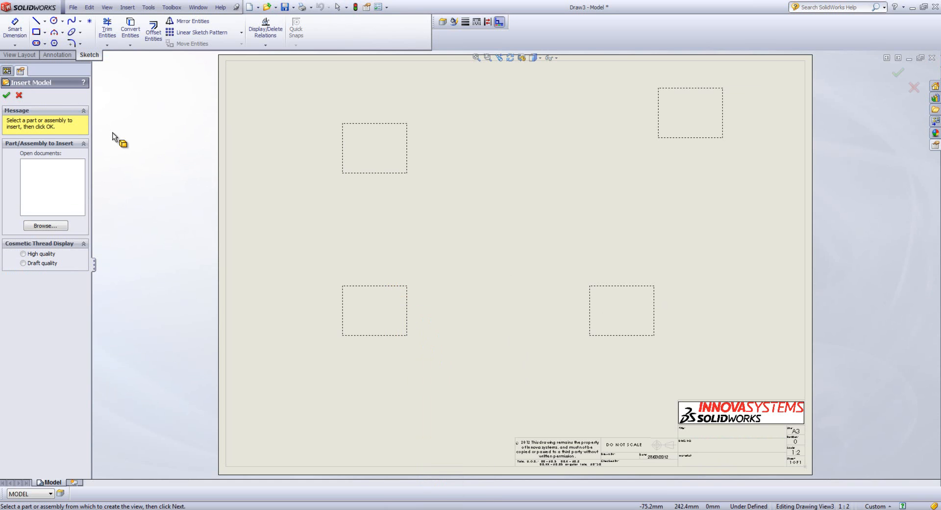
left_click(58, 227)
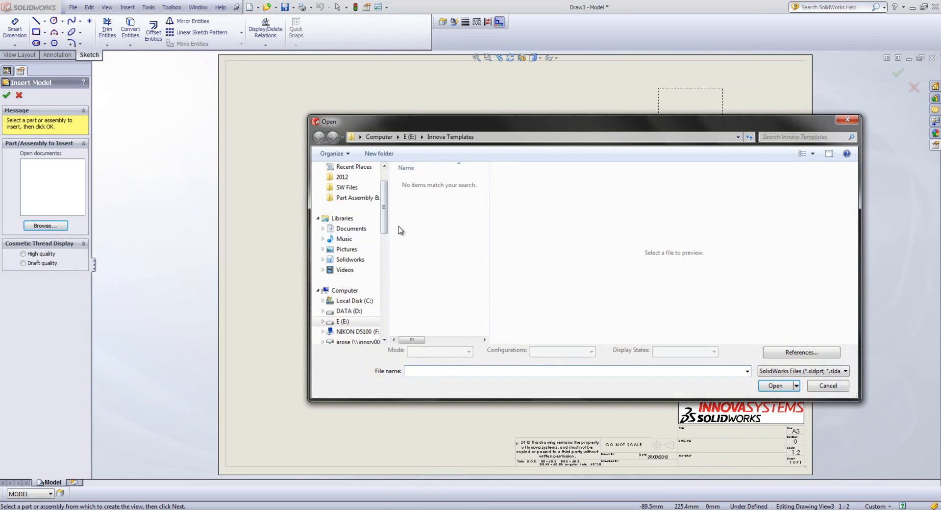
left_click(413, 141)
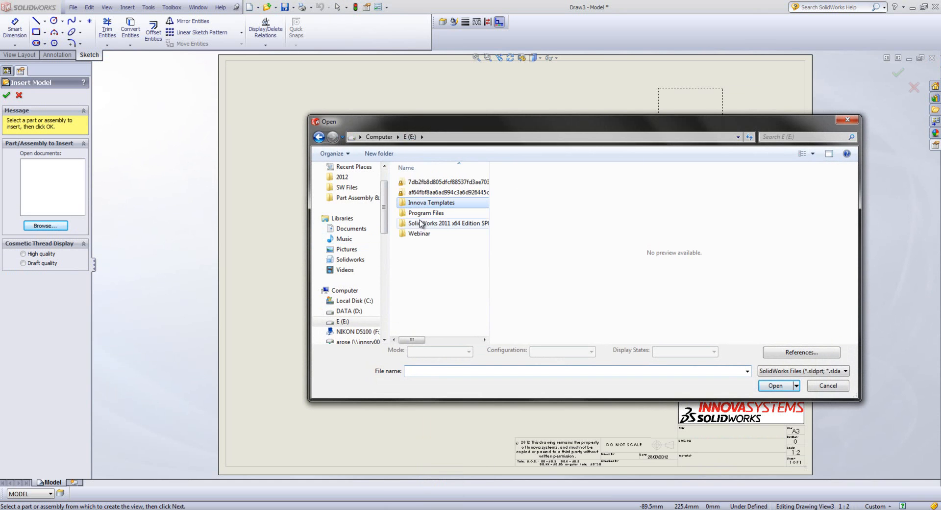
double_click(421, 236)
left_click(435, 202)
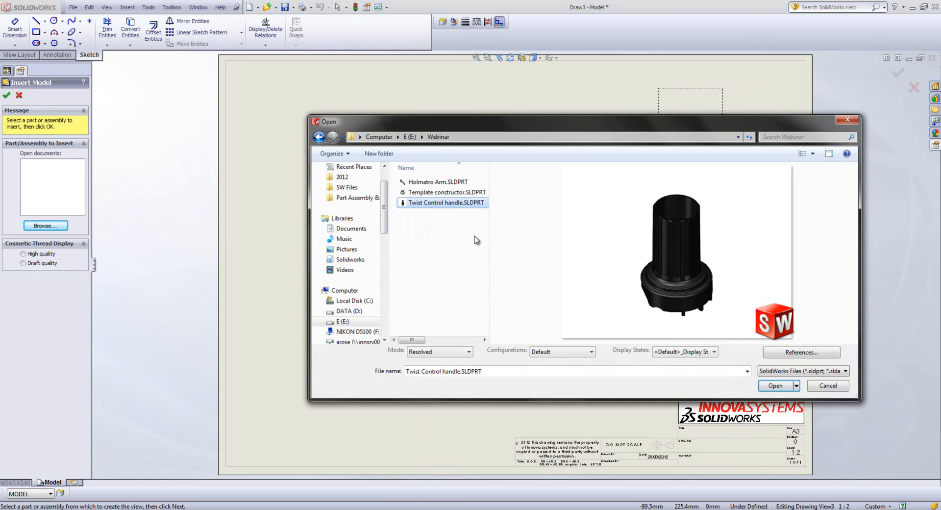
left_click(786, 387)
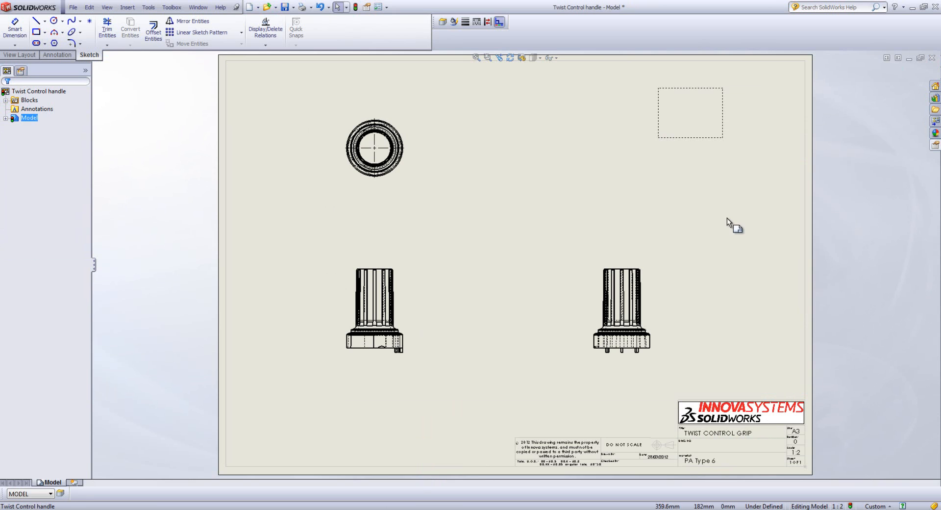
Step: Insert Twist Control handle.SLDPRT from the Webinar folder on drive E into the empty upper-right predefined view
right_click(679, 127)
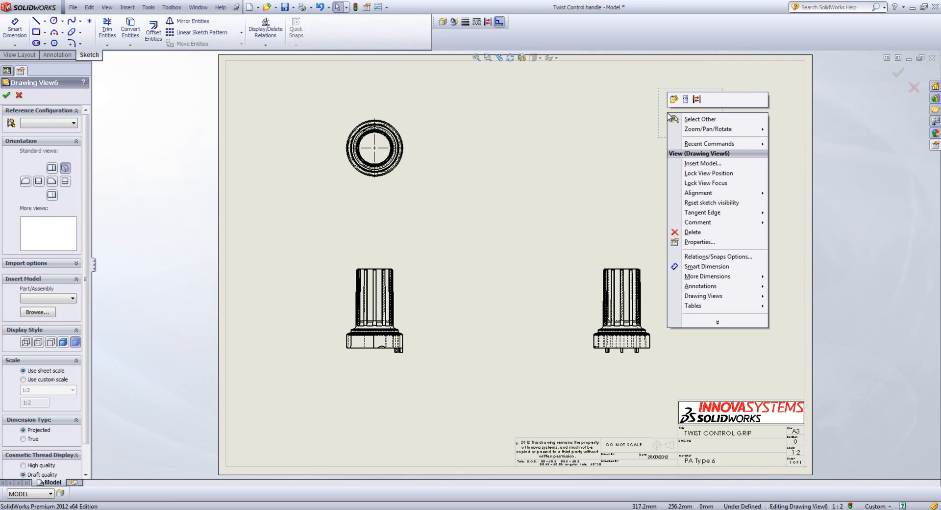
left_click(712, 175)
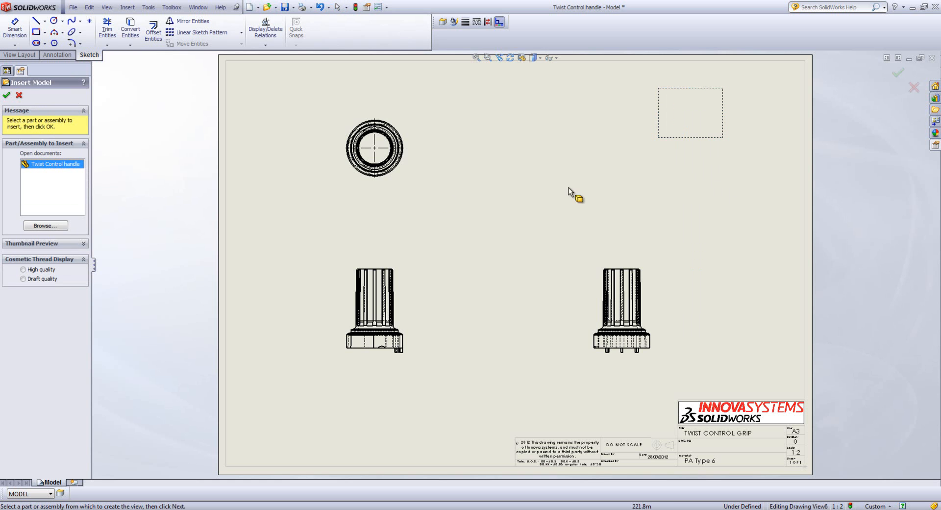
left_click(50, 226)
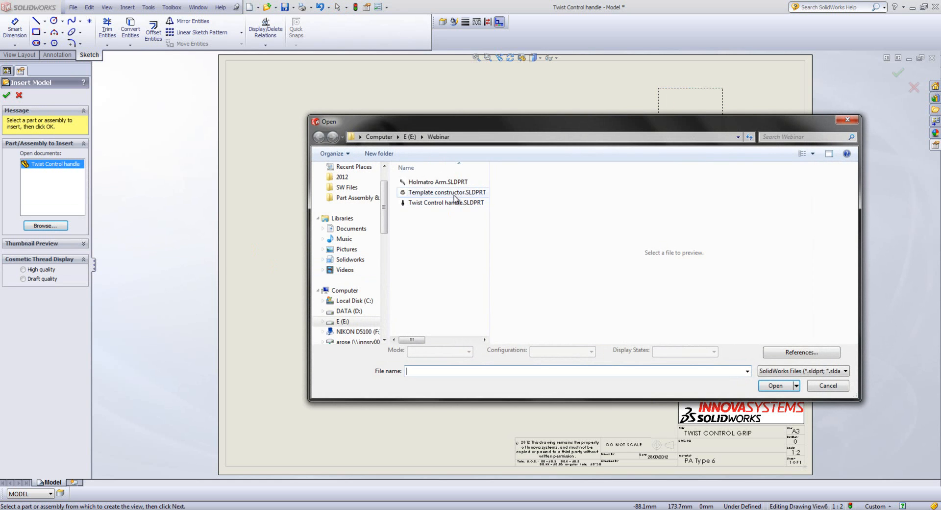
left_click(452, 202)
left_click(775, 385)
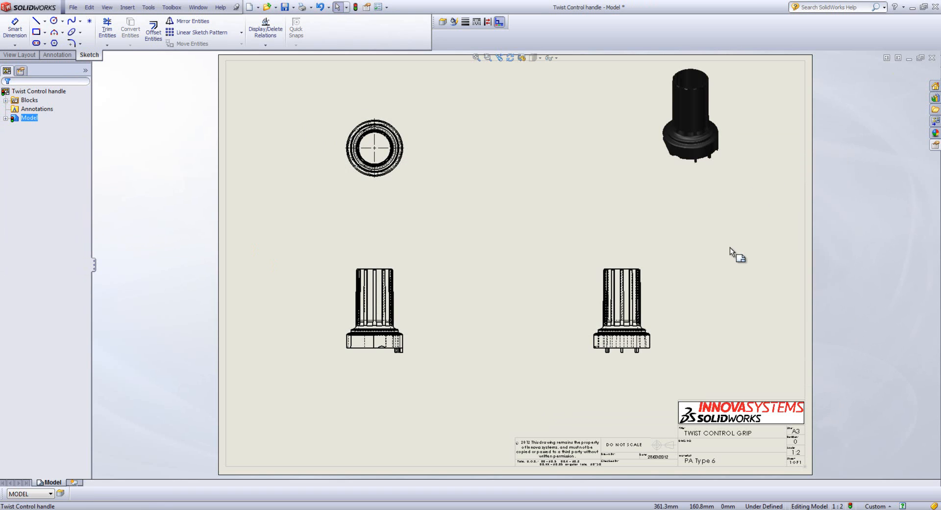
Step: Fill in the drawing's custom properties with revision A, drawing number 003 and the drafter's name, and apply them
left_click(935, 146)
left_click(861, 107)
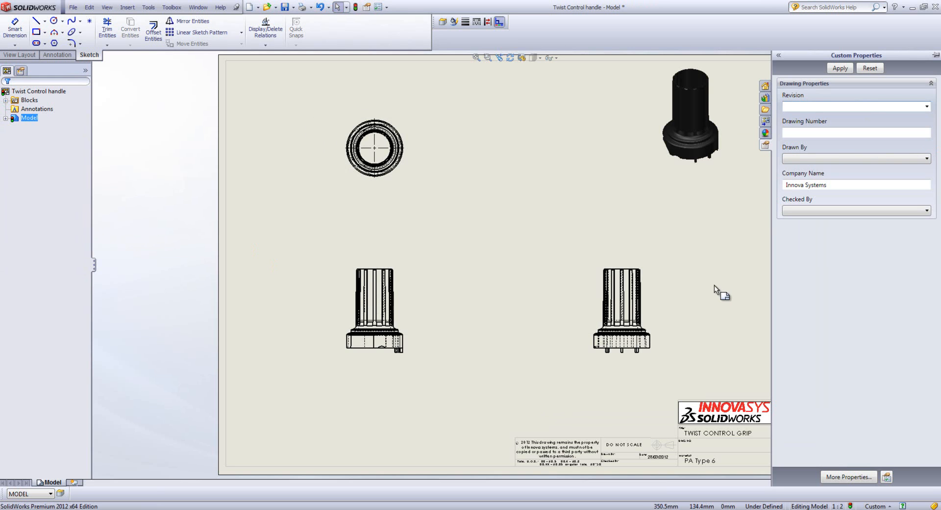
left_click(927, 106)
left_click(865, 116)
left_click(902, 133)
type("003")
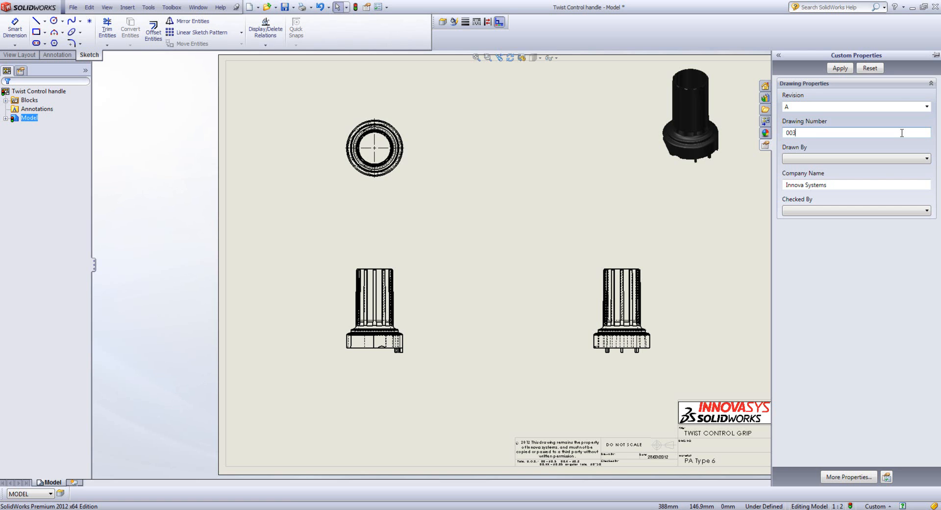
left_click(887, 158)
left_click(880, 176)
left_click(840, 68)
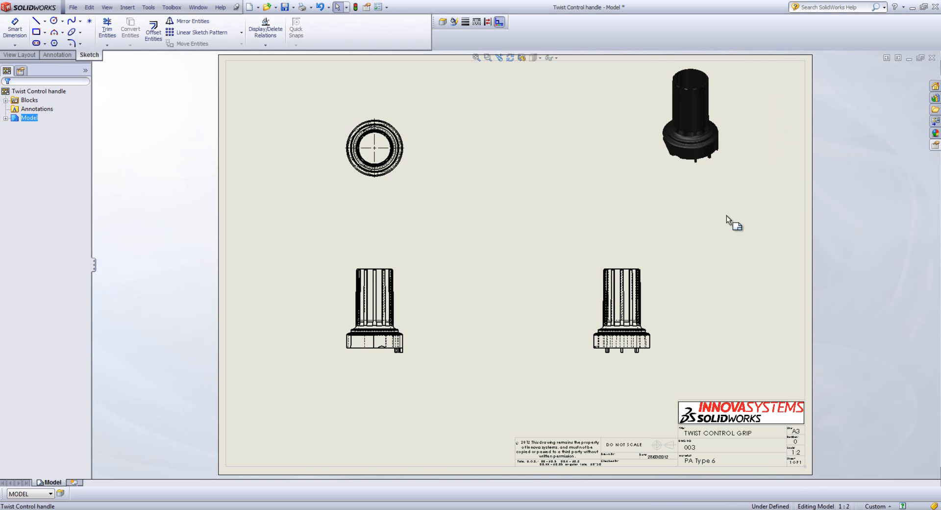
Step: Switch to the PowerPoint slide show and advance from the Drawing Template size table to the closing slide
key("super+Tab")
key("super+Tab")
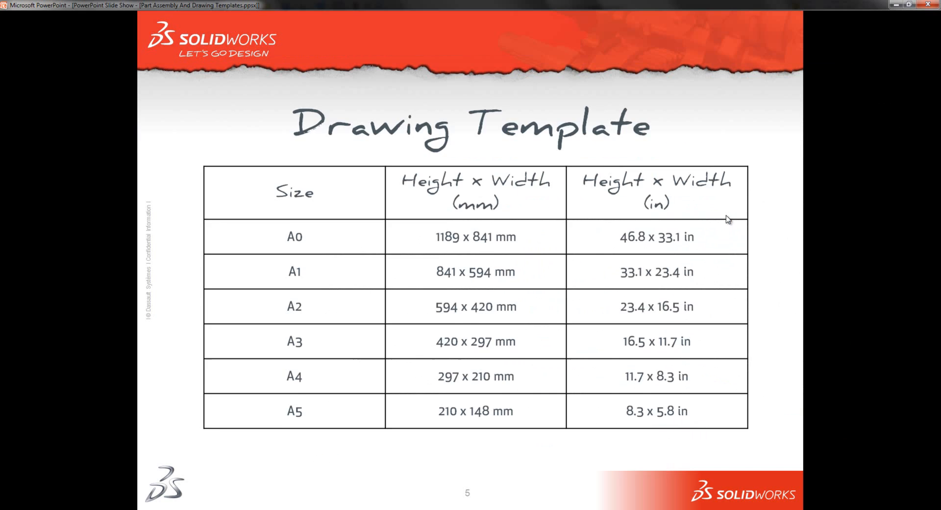
left_click(726, 215)
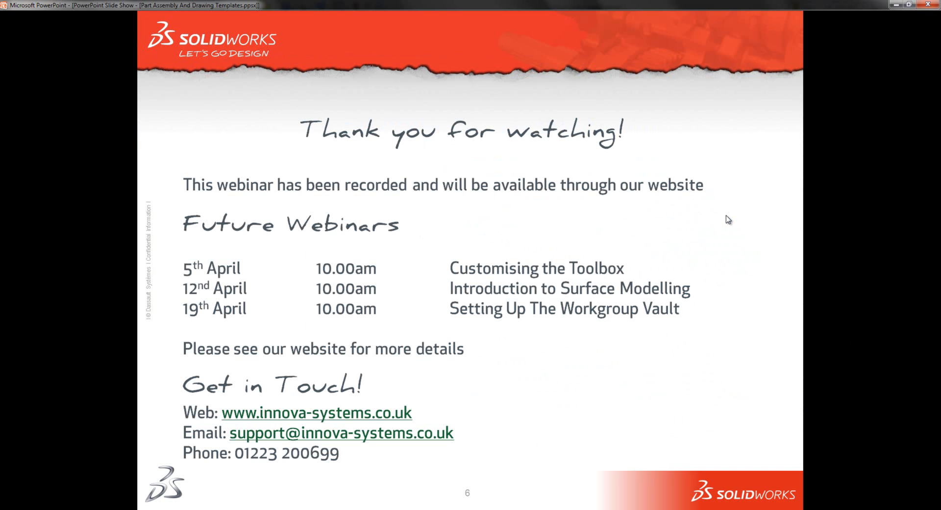